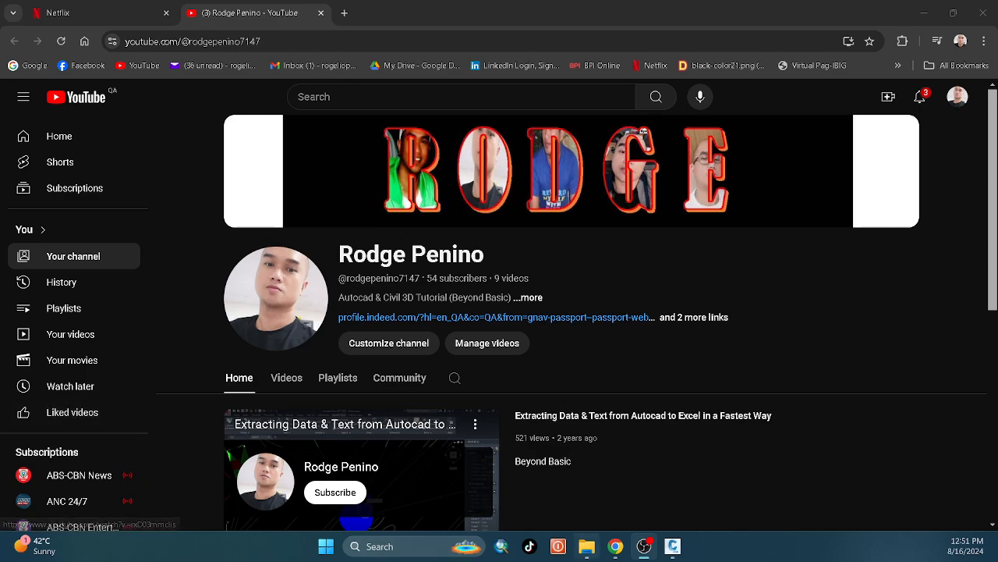
# Switch to Civil 3D and look over the survey points in the BELLEFONTE drawing.
pyautogui.click(667, 547)
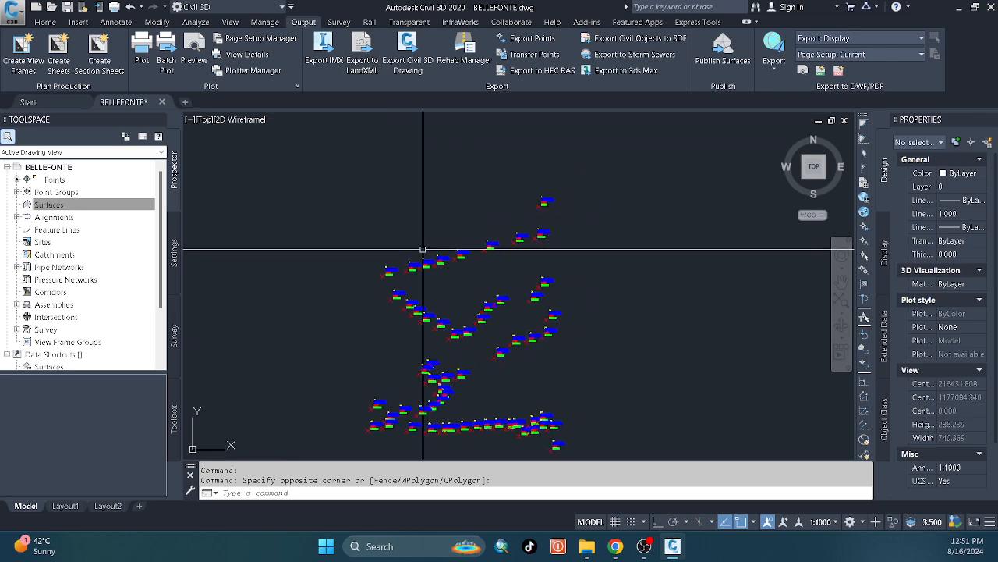
pyautogui.scroll(3, 419, 234)
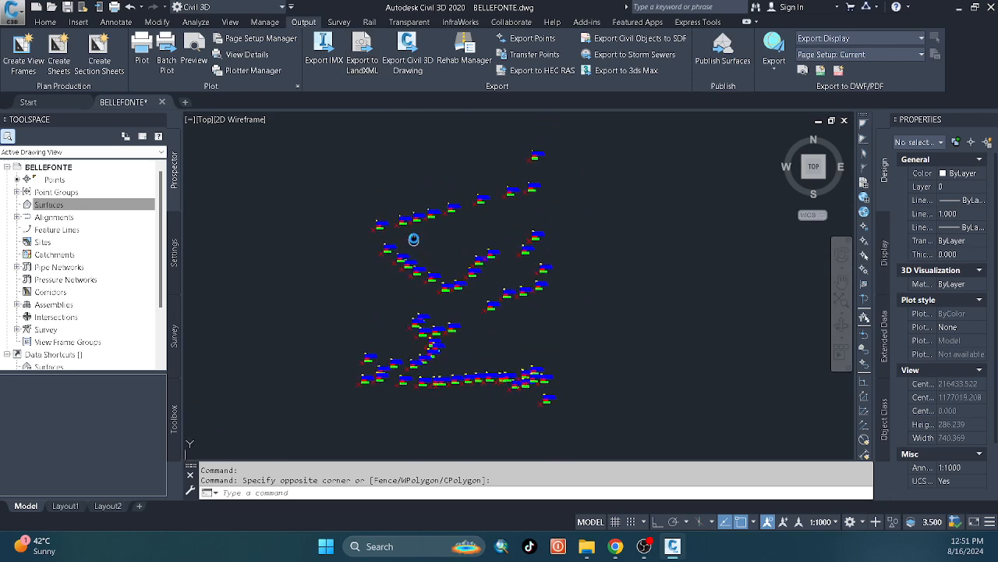
pyautogui.scroll(-3, 410, 261)
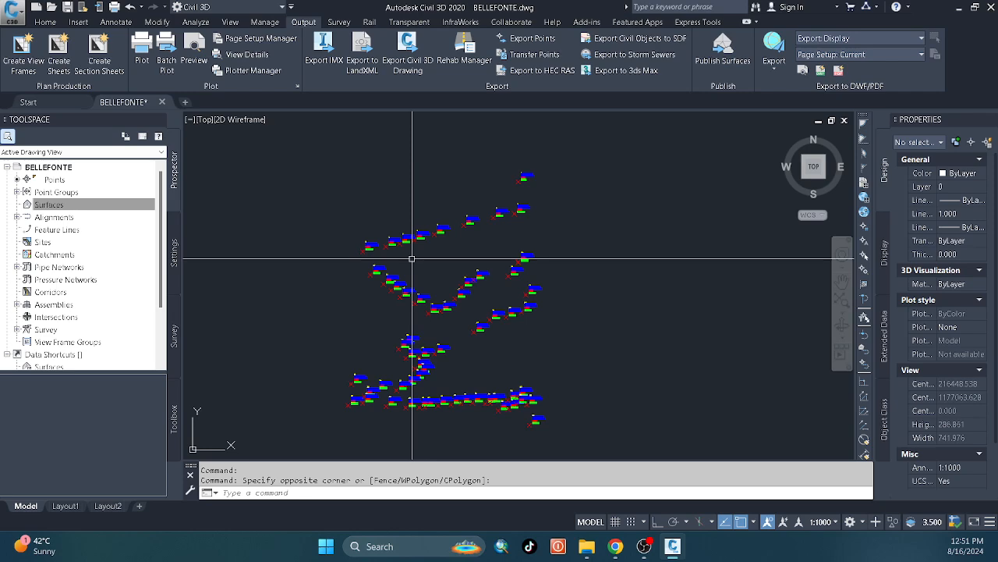
# Switch to the Chrome window with the YouTube channel page and look through its contents.
pyautogui.moveTo(608, 546)
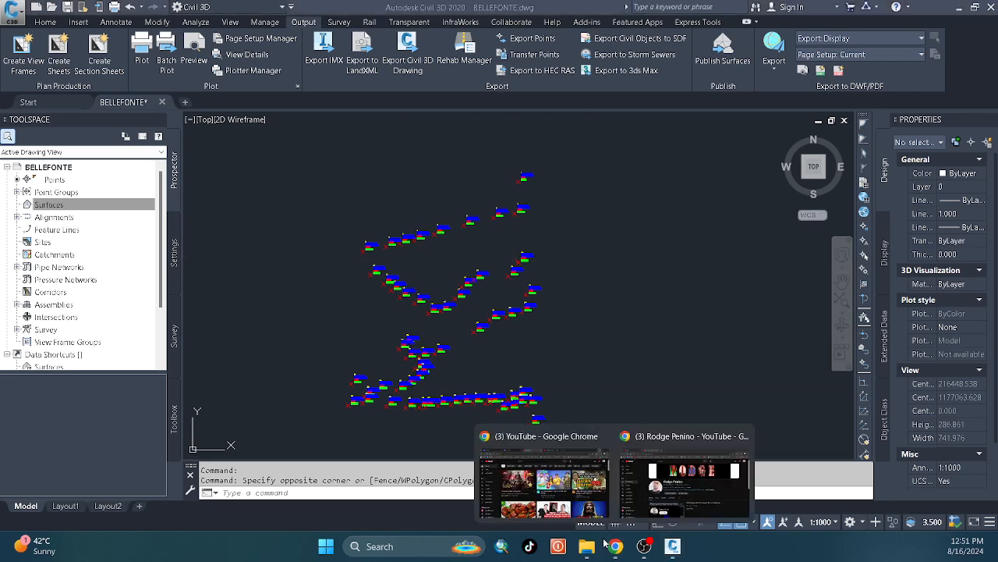
pyautogui.click(678, 496)
pyautogui.scroll(-5, 408, 397)
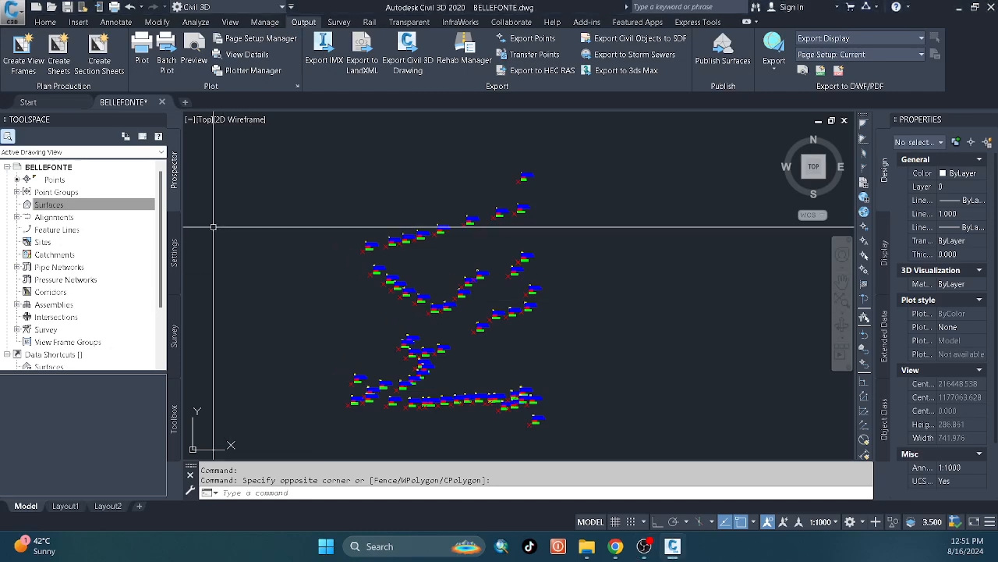
pyautogui.click(121, 205)
pyautogui.click(79, 195)
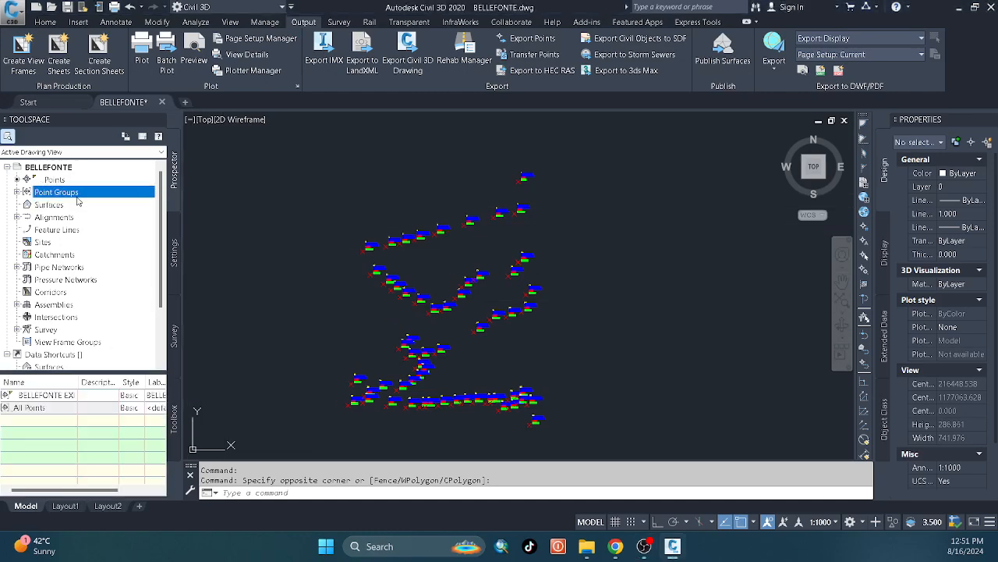
pyautogui.rightClick(79, 195)
pyautogui.click(109, 204)
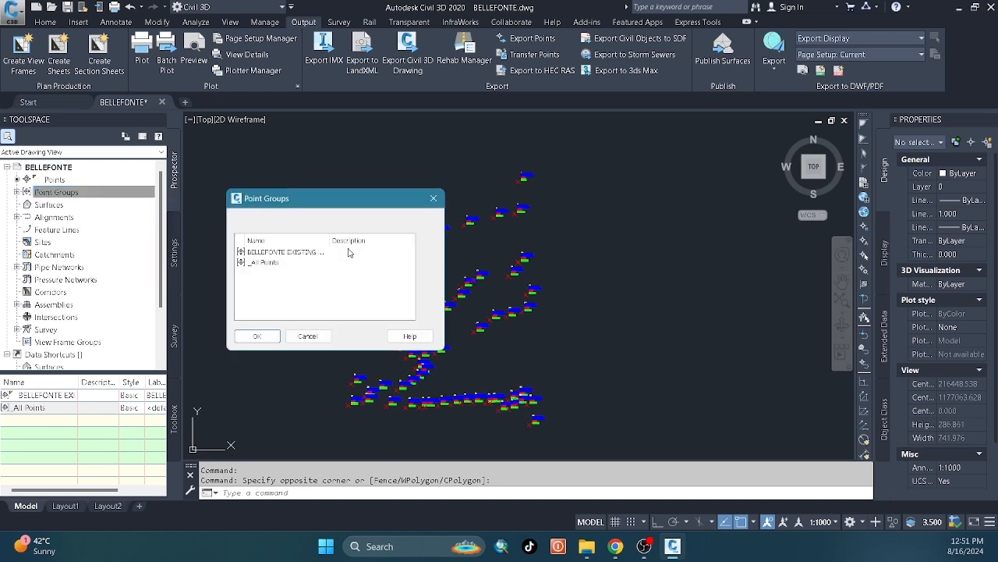
pyautogui.click(309, 254)
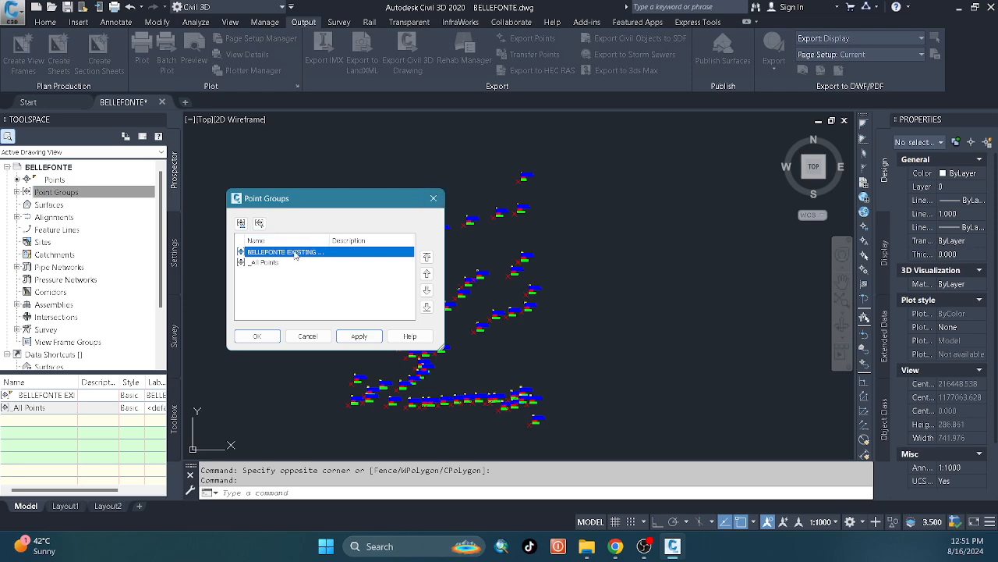
pyautogui.click(435, 200)
pyautogui.rightClick(108, 192)
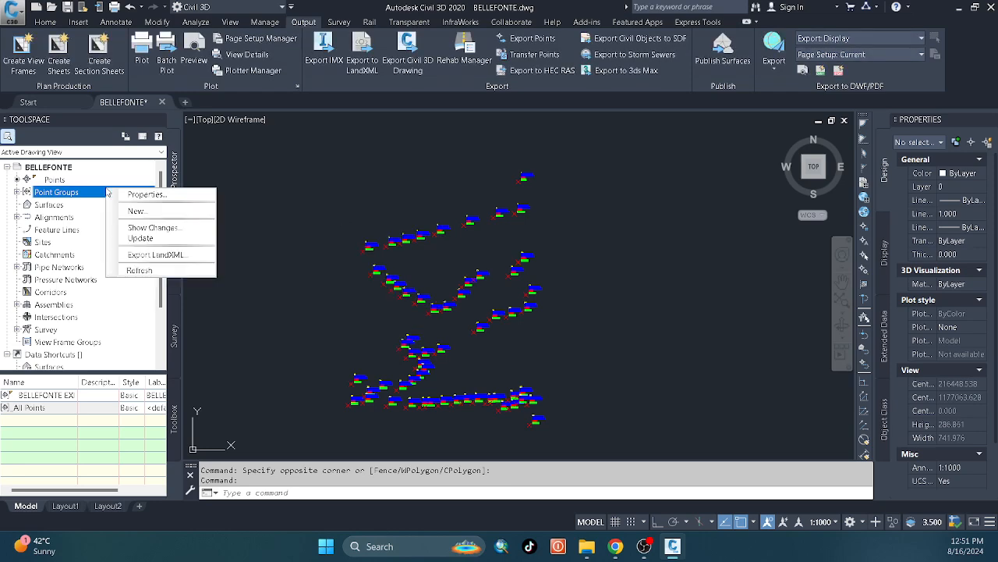
# Set both the point style and the point label style of the BELLEFONTE EXISTING POINT group to <none>.
pyautogui.click(17, 192)
pyautogui.rightClick(63, 204)
pyautogui.click(117, 212)
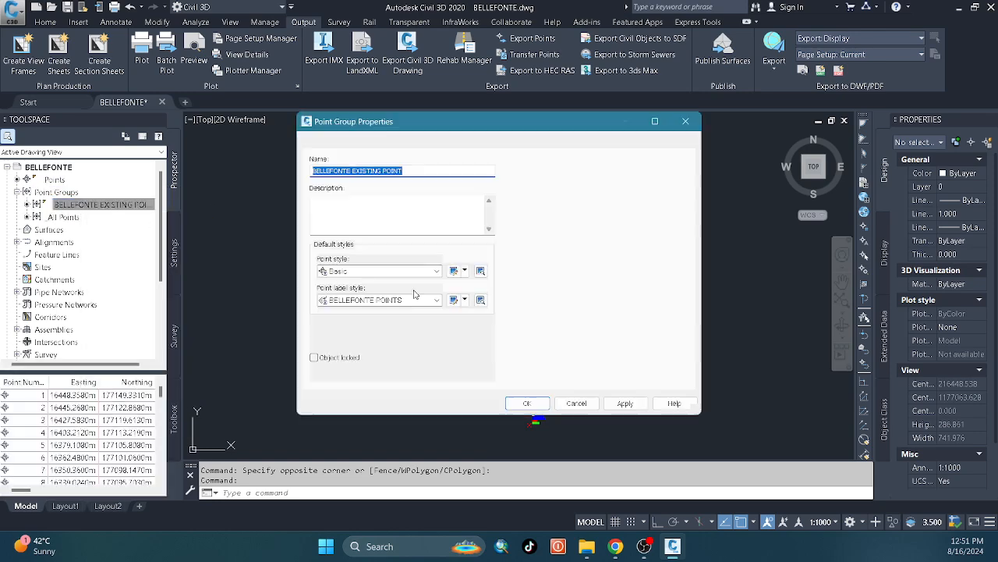
pyautogui.click(394, 263)
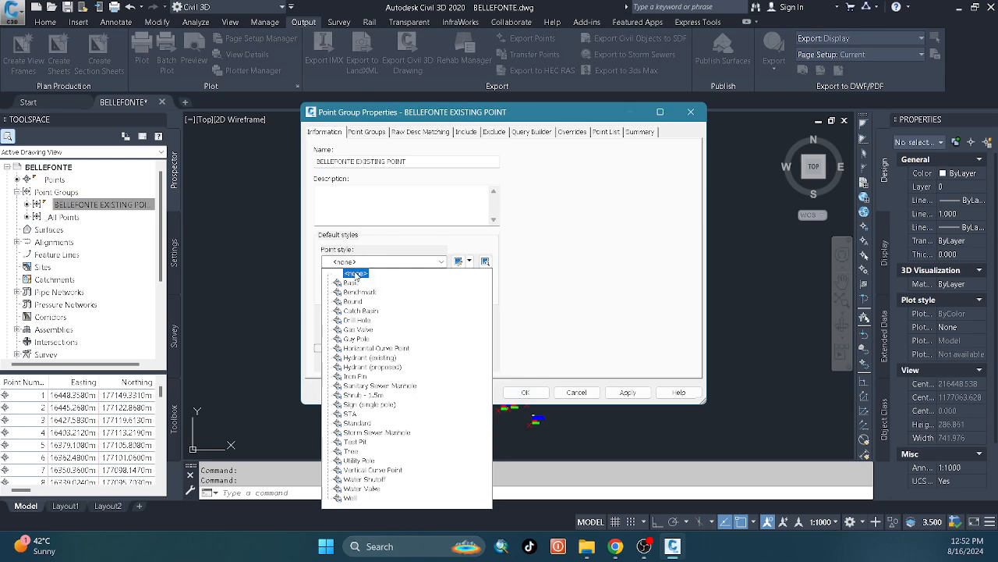
pyautogui.click(366, 270)
pyautogui.click(372, 291)
pyautogui.click(365, 300)
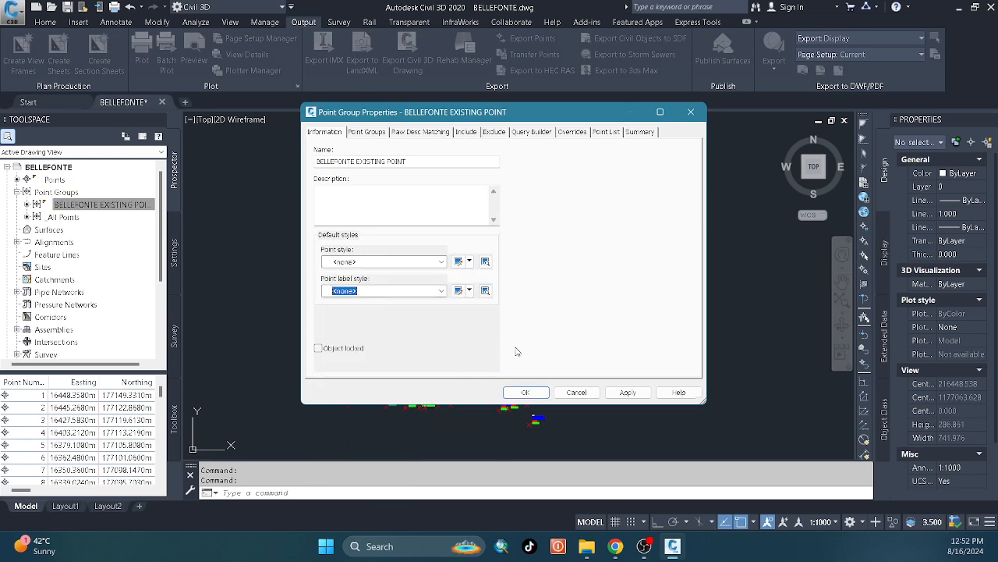
pyautogui.click(626, 392)
pyautogui.click(543, 398)
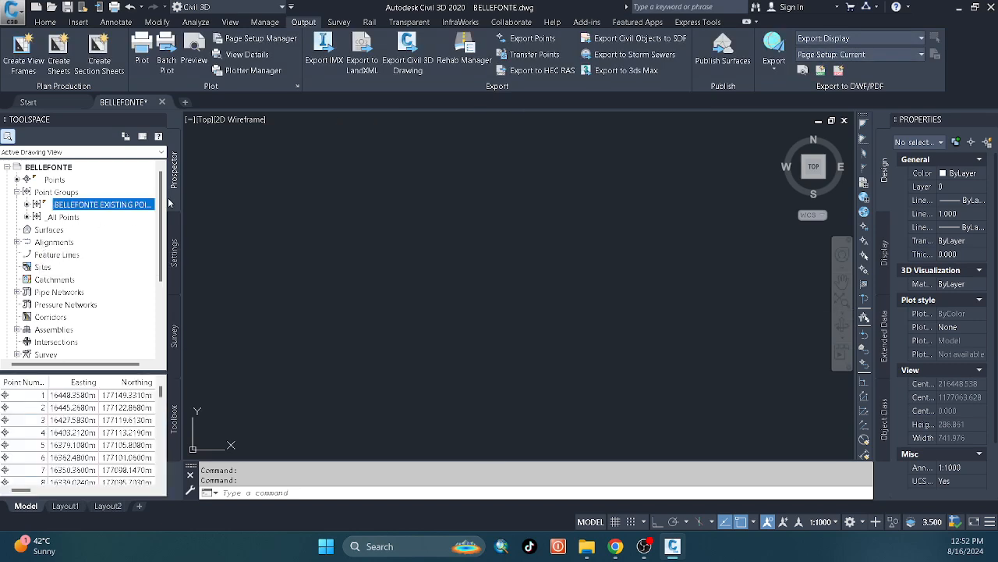
# Create a TIN surface named Bellefonte Surface with the Contours 2m and 10m (Background) style.
pyautogui.click(68, 242)
pyautogui.click(61, 230)
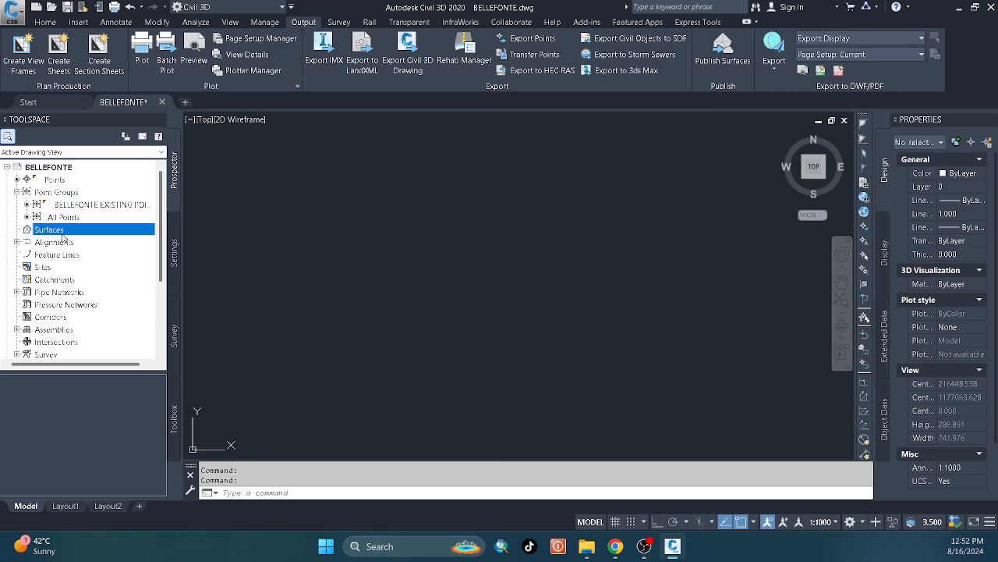
pyautogui.rightClick(85, 231)
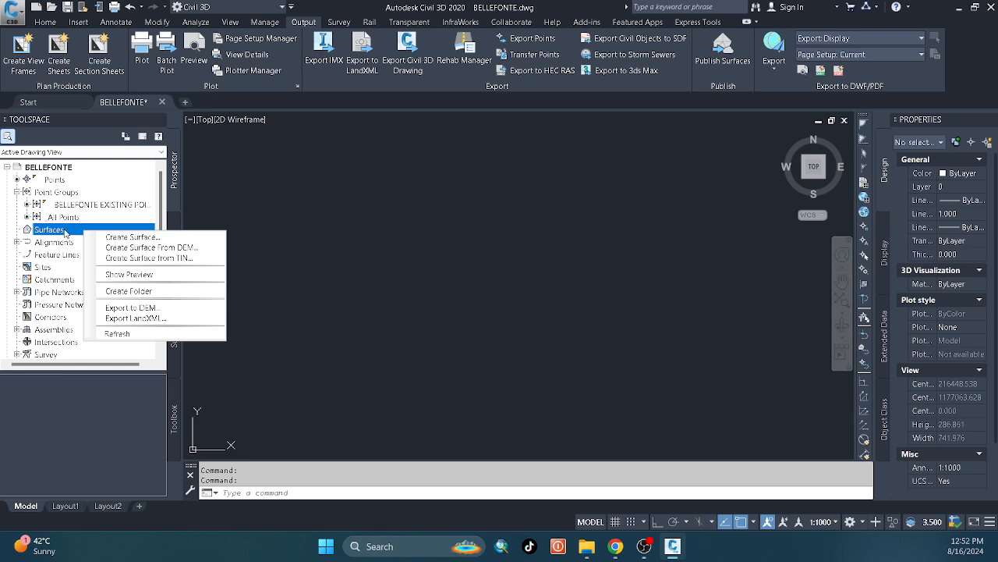
pyautogui.click(117, 238)
pyautogui.click(462, 184)
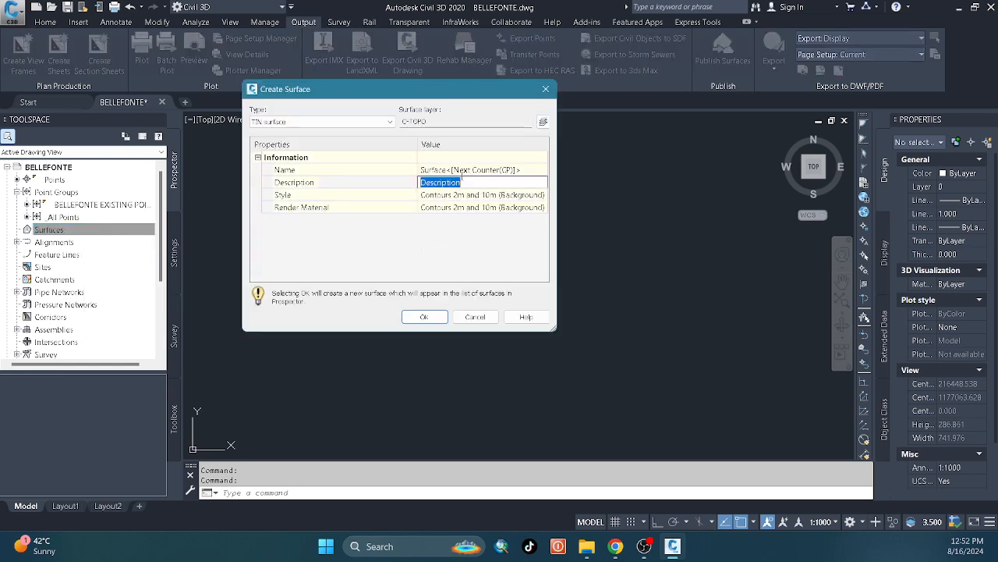
pyautogui.click(463, 169)
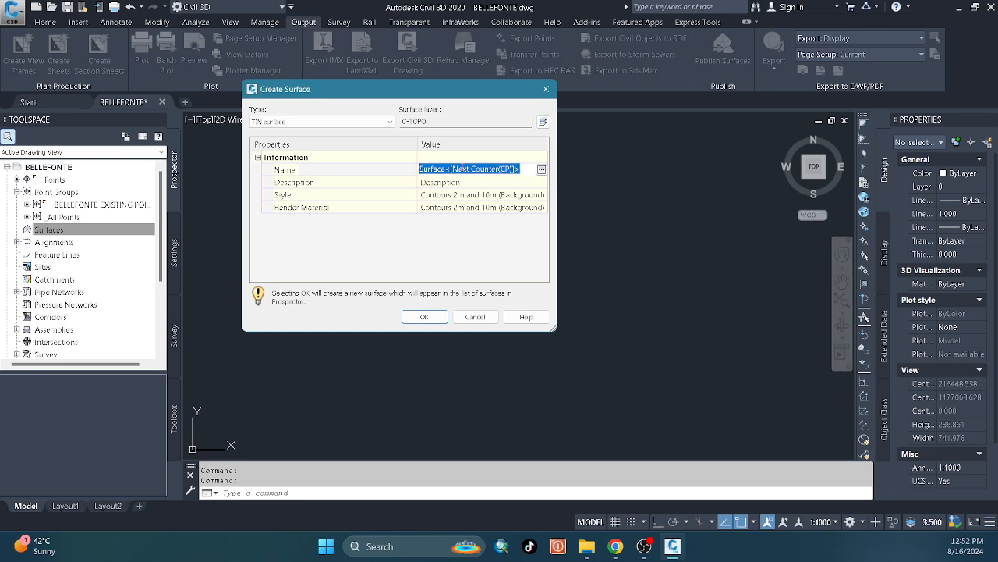
pyautogui.write('Bellefonte Surface')
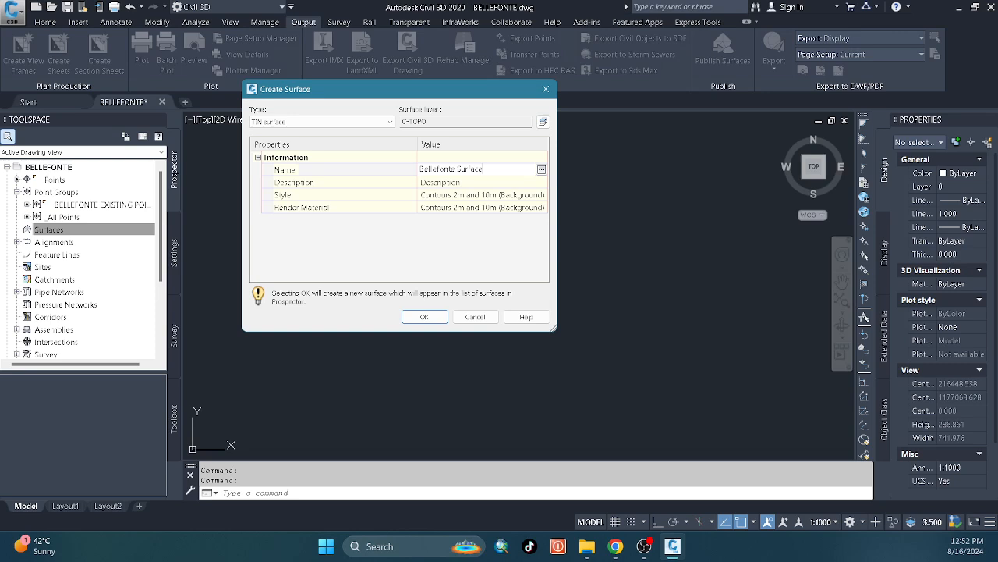
pyautogui.click(424, 316)
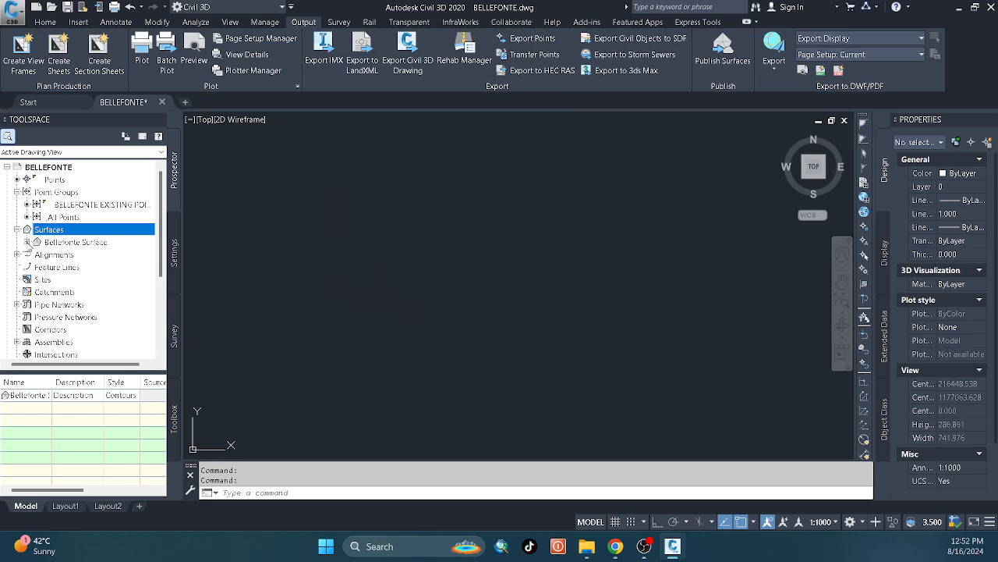
# Add the BELLEFONTE EXISTING POINT group to the definition of Bellefonte Surface.
pyautogui.click(27, 242)
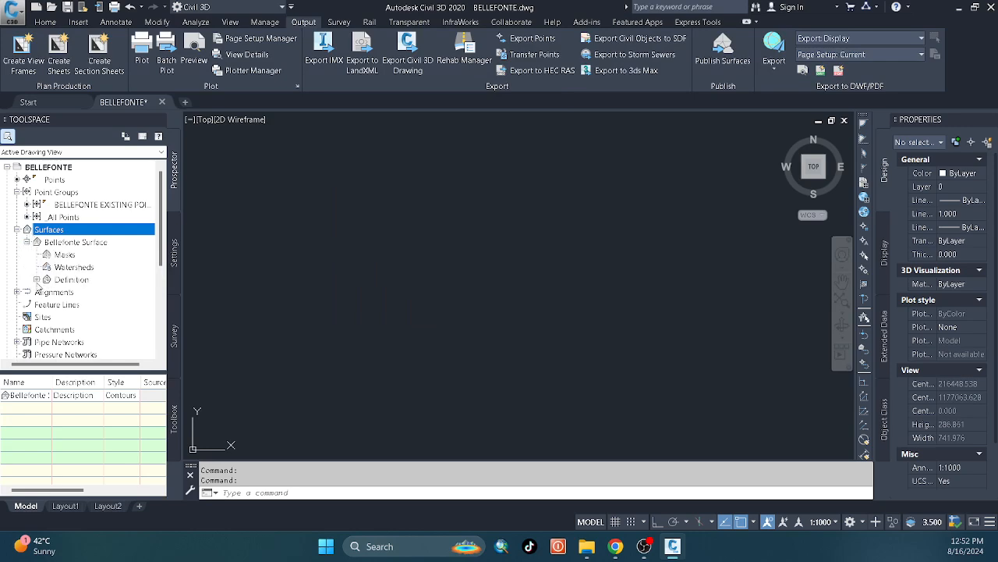
pyautogui.click(37, 279)
pyautogui.scroll(2, 71, 234)
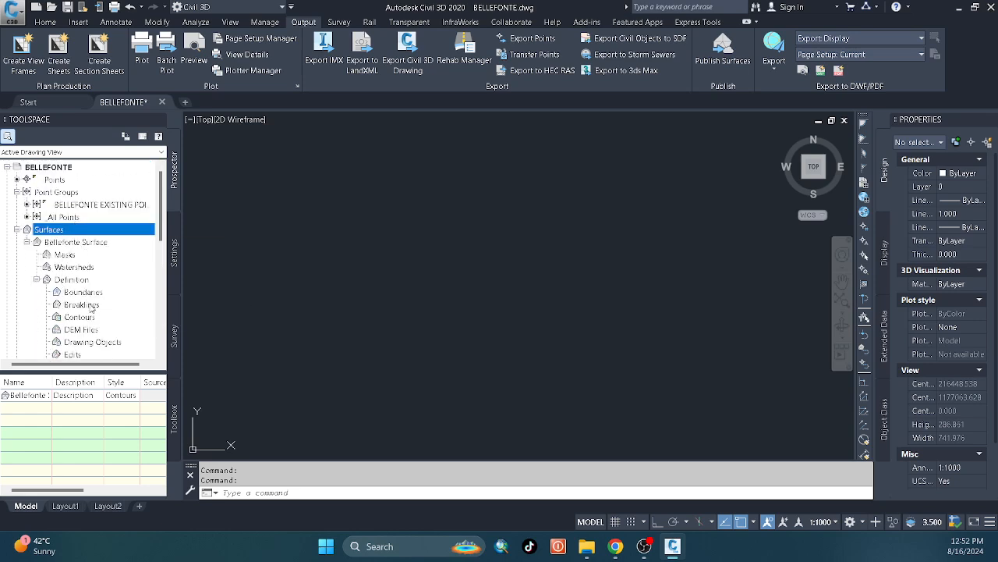
pyautogui.scroll(-1, 93, 326)
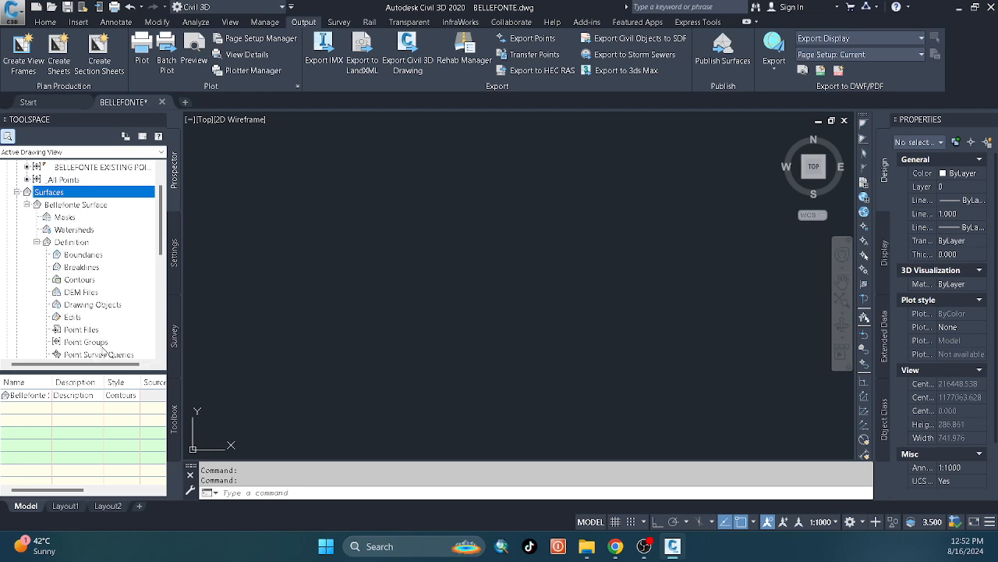
pyautogui.click(100, 342)
pyautogui.rightClick(100, 345)
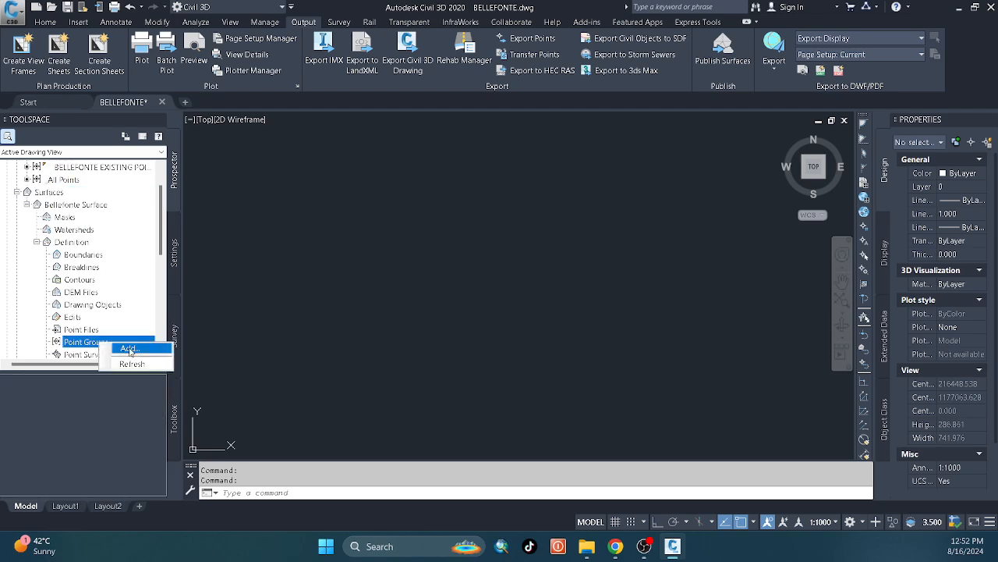
pyautogui.click(125, 346)
pyautogui.click(300, 254)
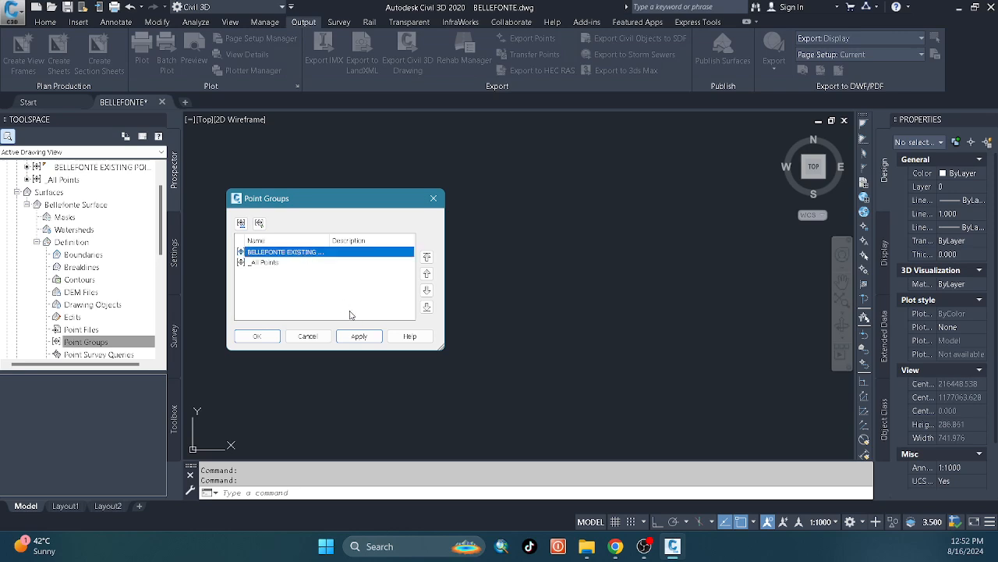
pyautogui.click(357, 335)
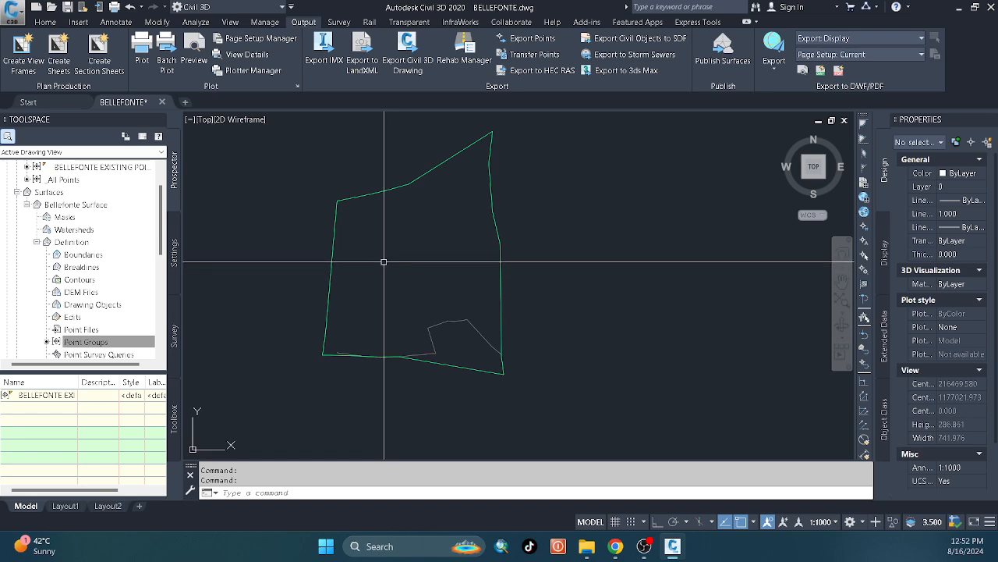
# Choose Belefonte SurfaceStyle as the surface style in the properties of Bellefonte Surface.
pyautogui.scroll(1, 108, 203)
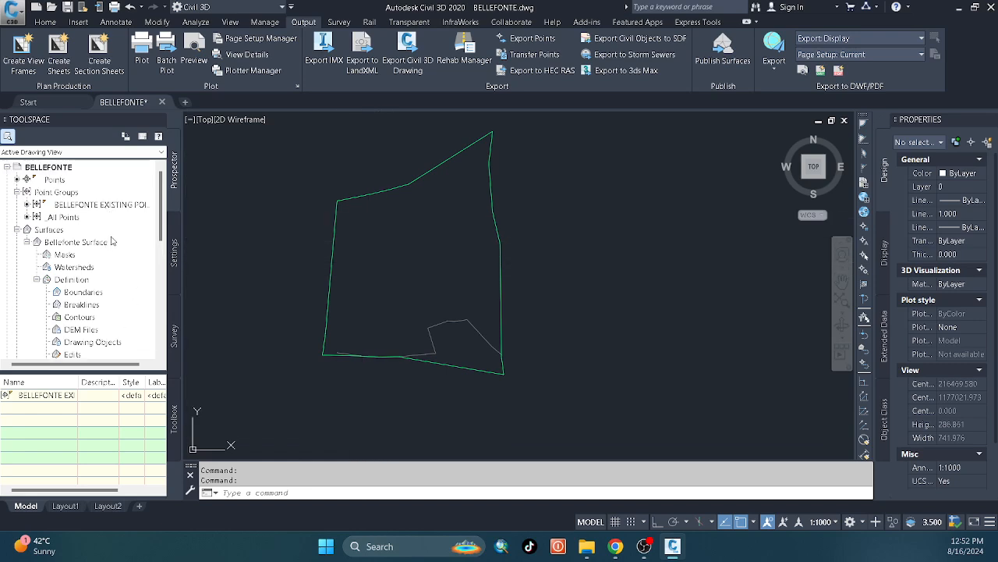
pyautogui.rightClick(96, 244)
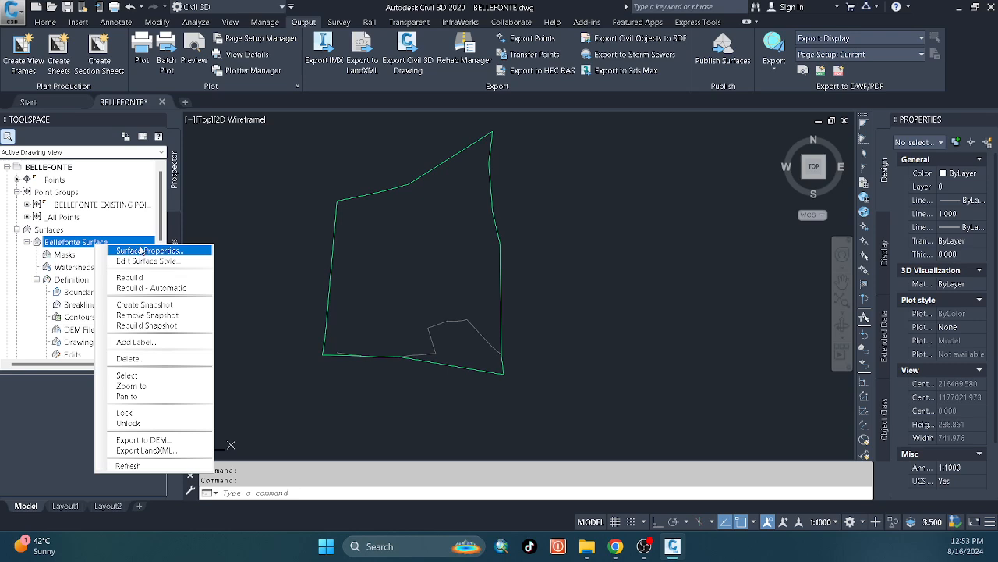
pyautogui.click(145, 252)
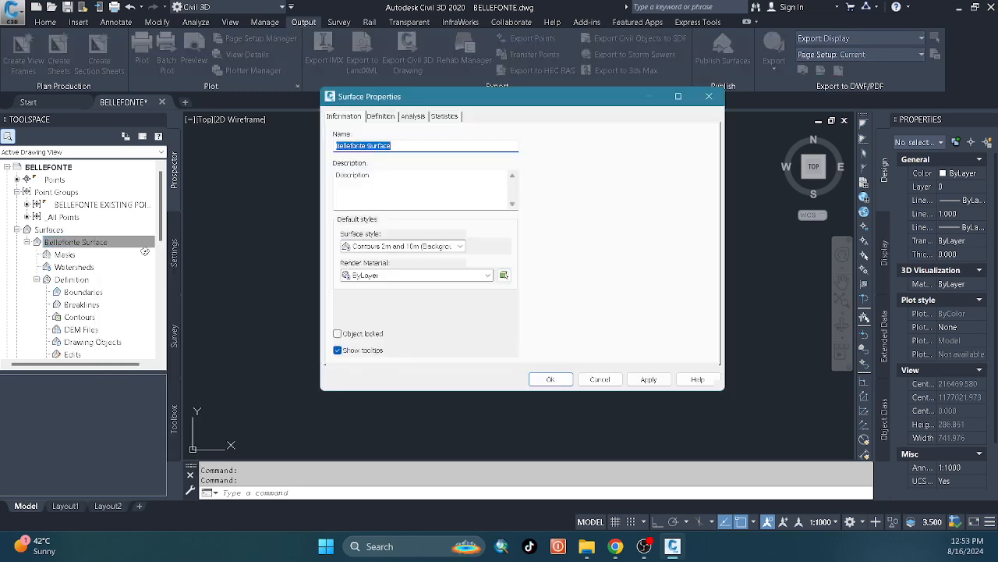
pyautogui.click(460, 246)
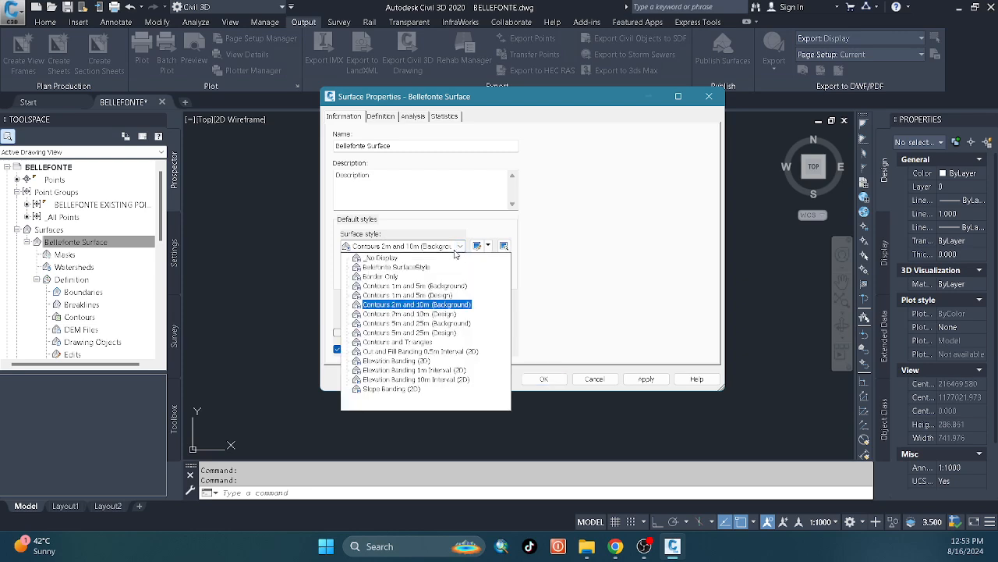
pyautogui.click(402, 267)
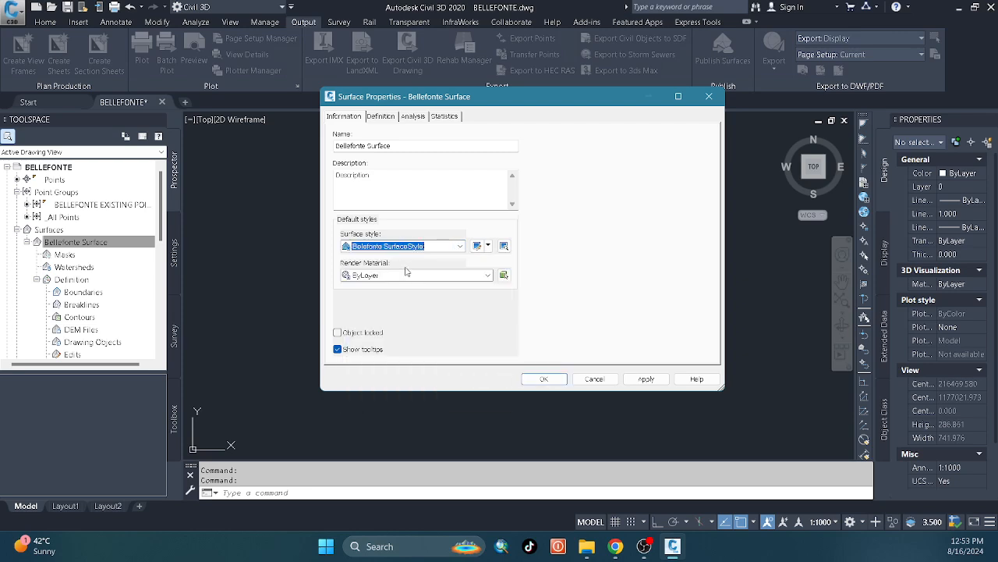
# Turn on the Major Contour and Minor Contour components in the plan display of Belefonte SurfaceStyle.
pyautogui.click(488, 246)
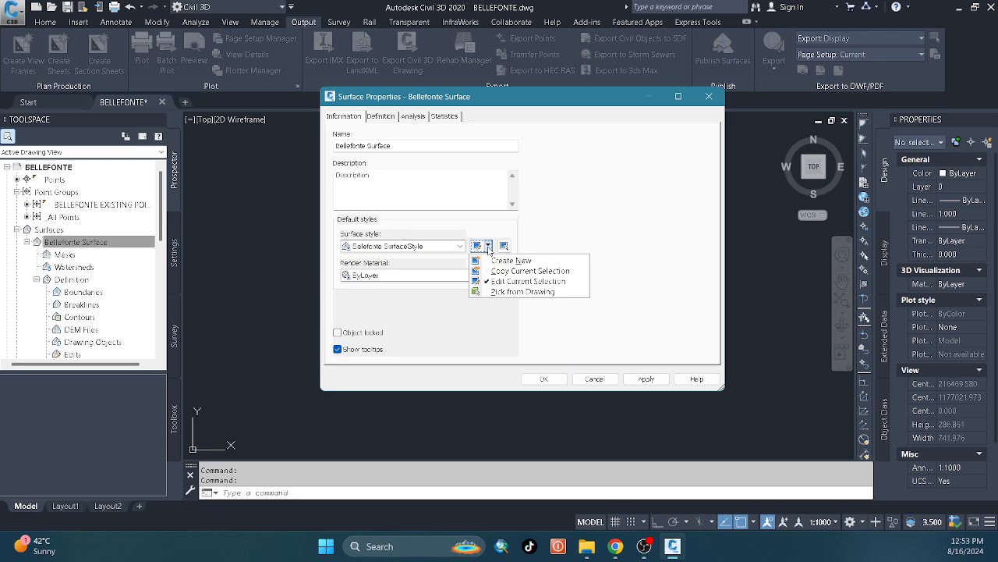
pyautogui.click(515, 281)
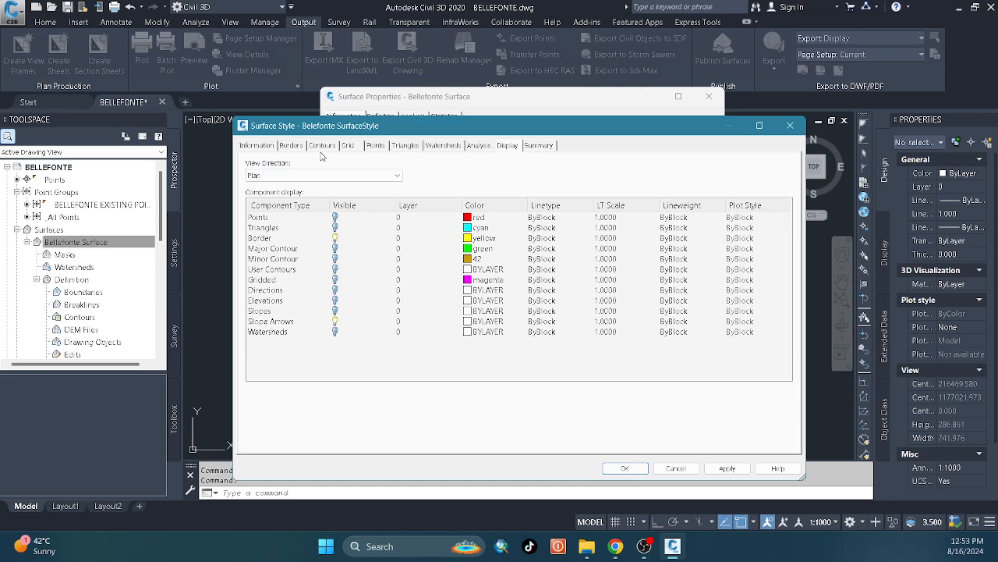
pyautogui.moveTo(370, 127); pyautogui.dragTo(407, 170)
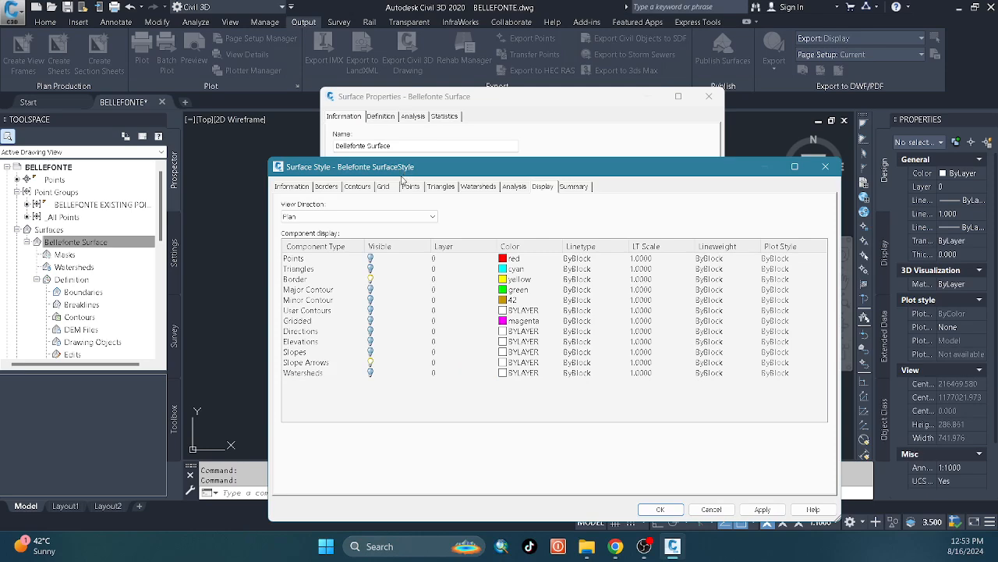
pyautogui.click(371, 289)
pyautogui.click(372, 299)
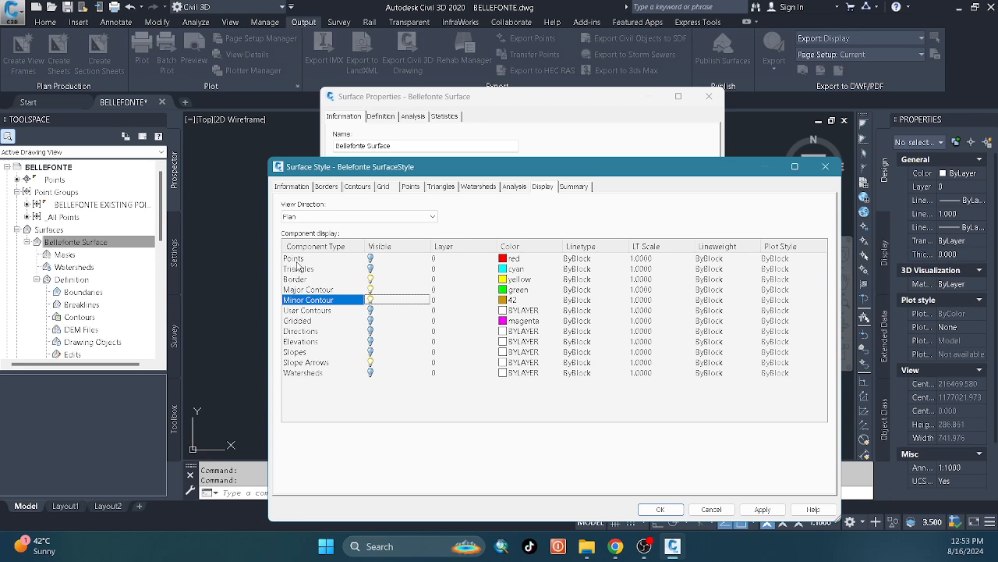
pyautogui.click(372, 258)
pyautogui.click(371, 258)
pyautogui.click(370, 258)
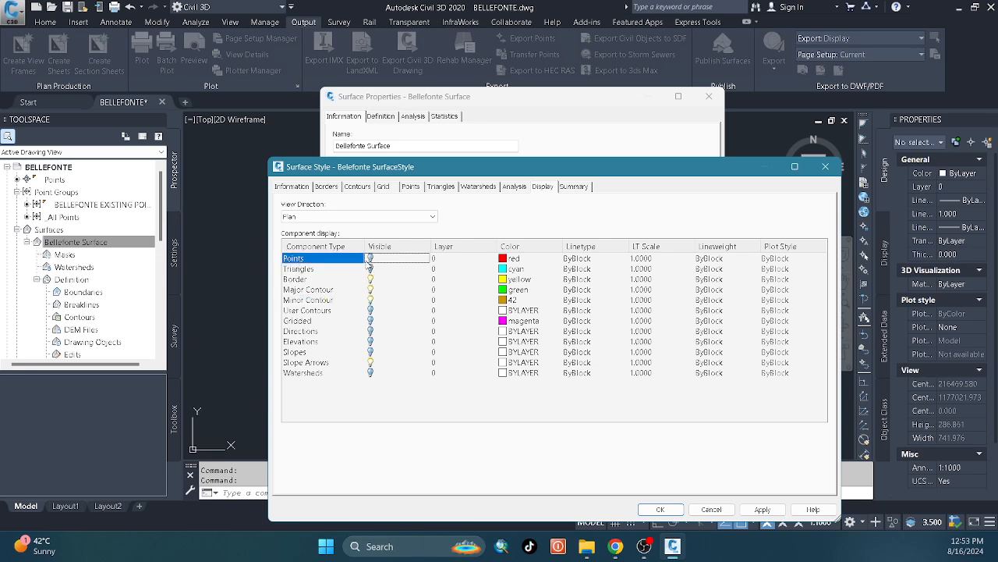
pyautogui.click(332, 289)
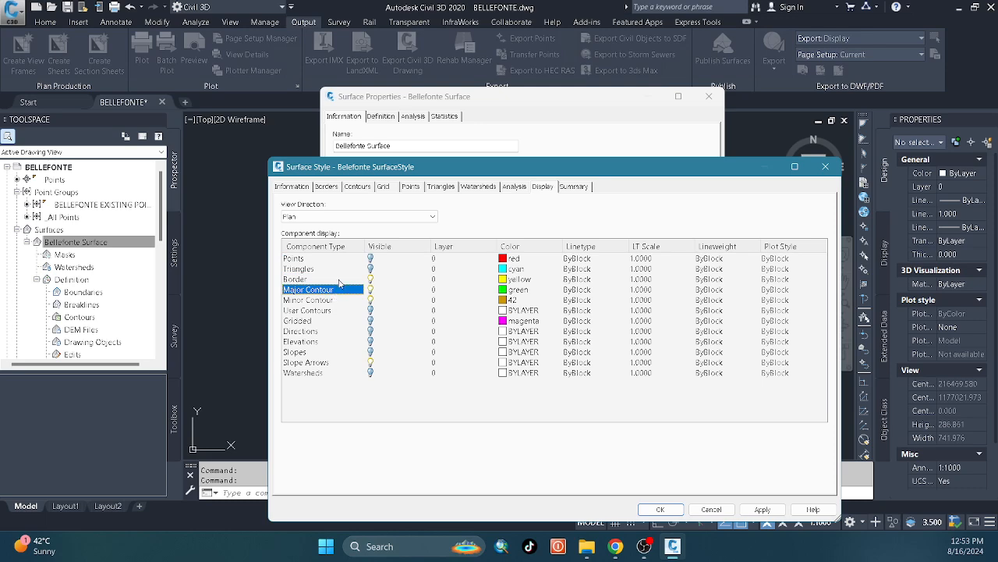
pyautogui.click(339, 279)
pyautogui.click(336, 301)
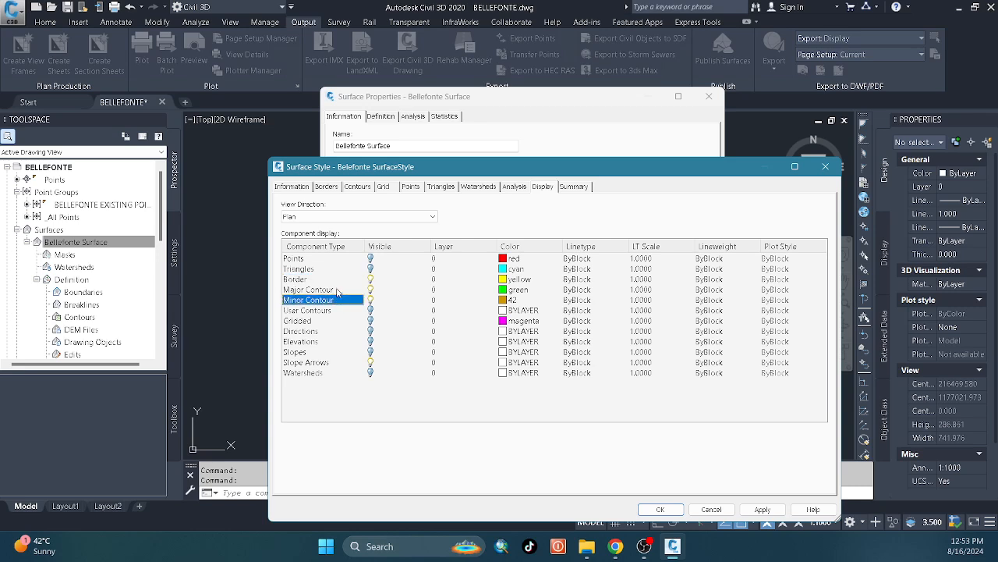
pyautogui.click(339, 290)
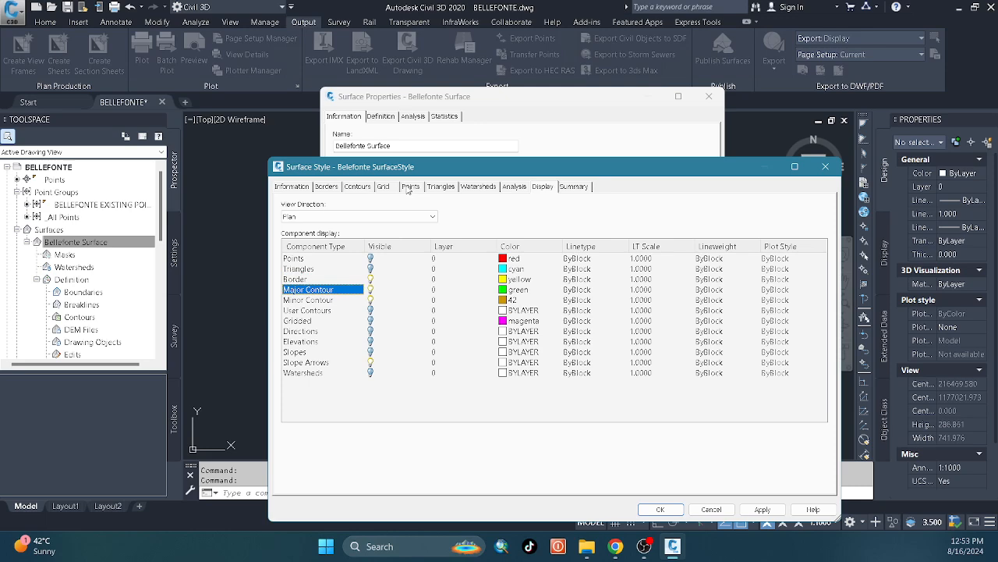
# Review the contour intervals of Belefonte SurfaceStyle and accept the style edits and the surface properties.
pyautogui.click(358, 187)
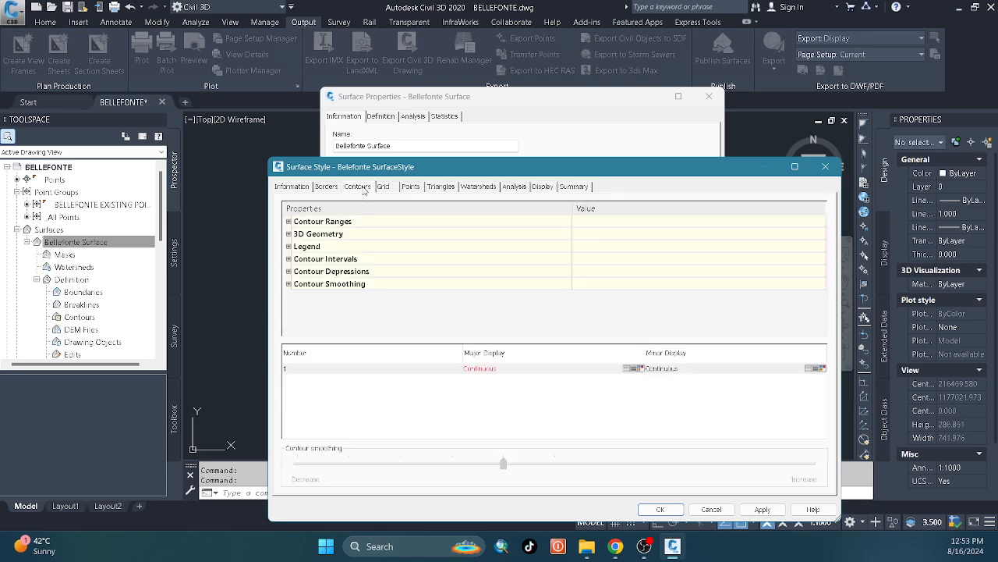
pyautogui.click(288, 259)
pyautogui.click(612, 284)
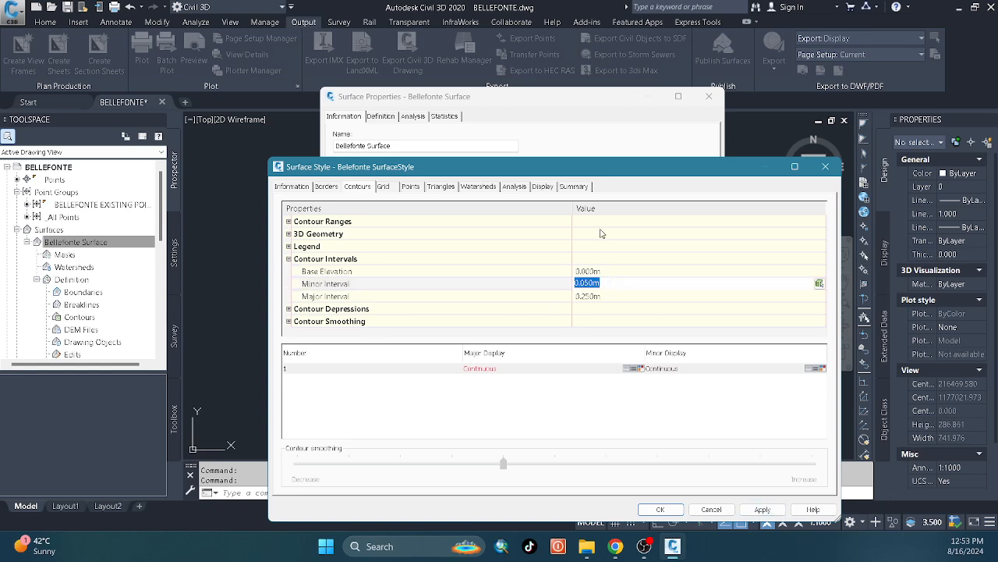
pyautogui.click(543, 187)
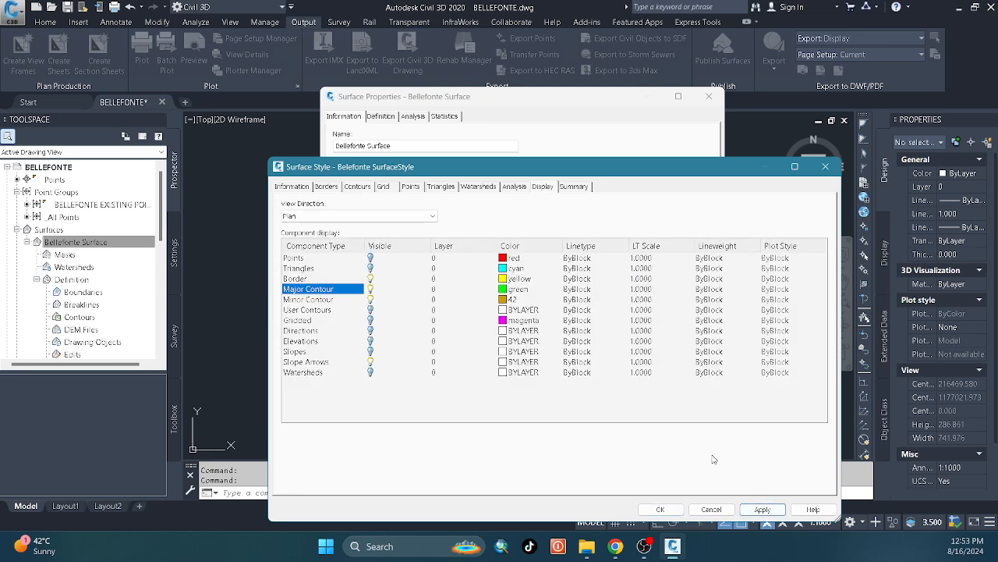
pyautogui.click(667, 510)
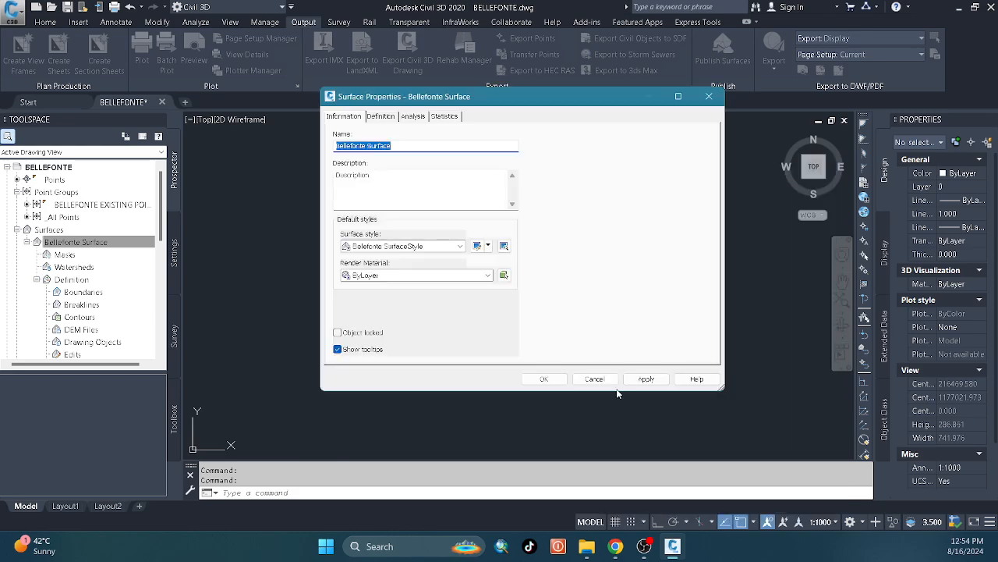
pyautogui.click(544, 378)
pyautogui.scroll(5, 442, 268)
pyautogui.scroll(-5, 499, 289)
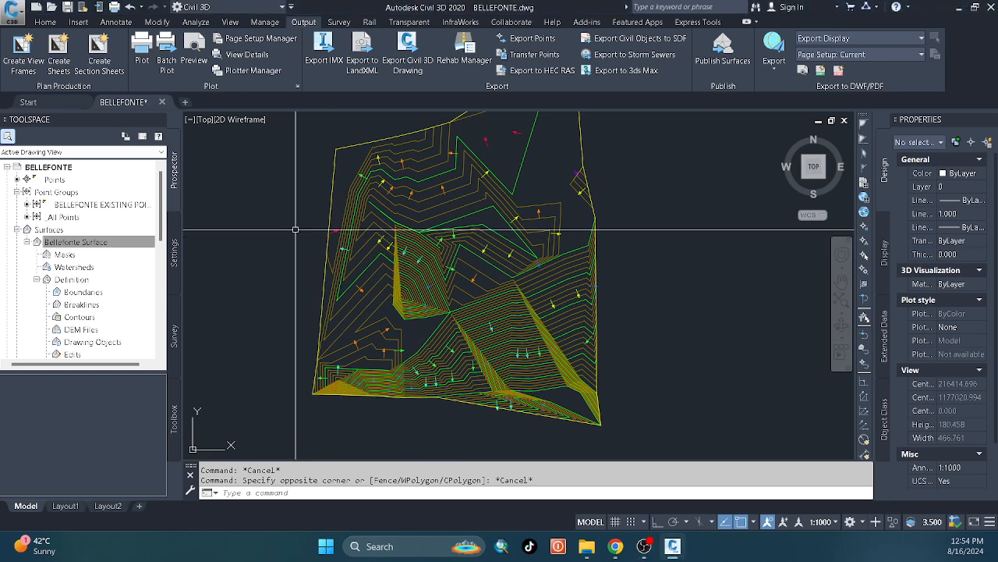
# Examine Bellefonte Surface in 3D in the Object Viewer with the Conceptual visual style.
pyautogui.click(420, 240)
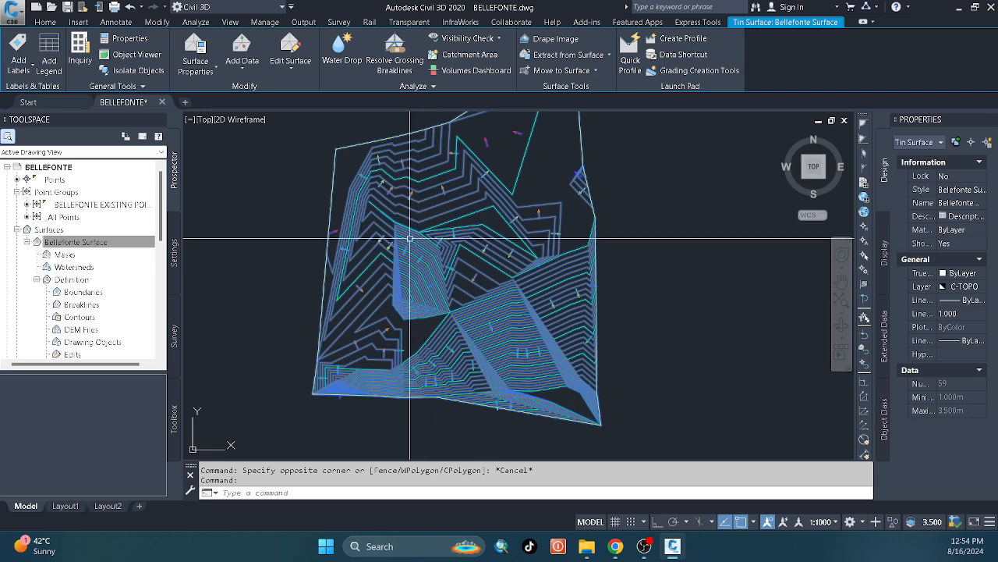
pyautogui.press('Escape')
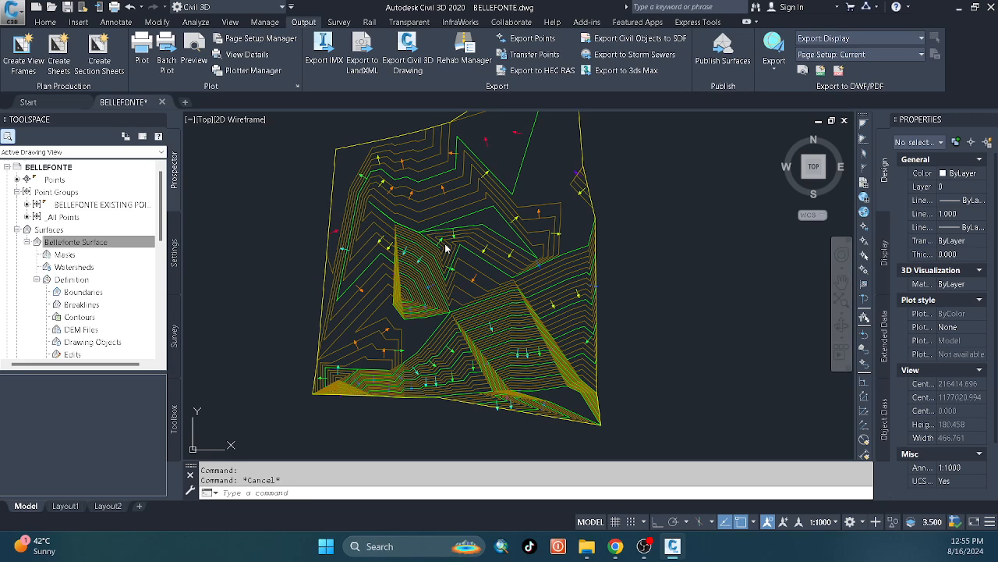
pyautogui.click(447, 248)
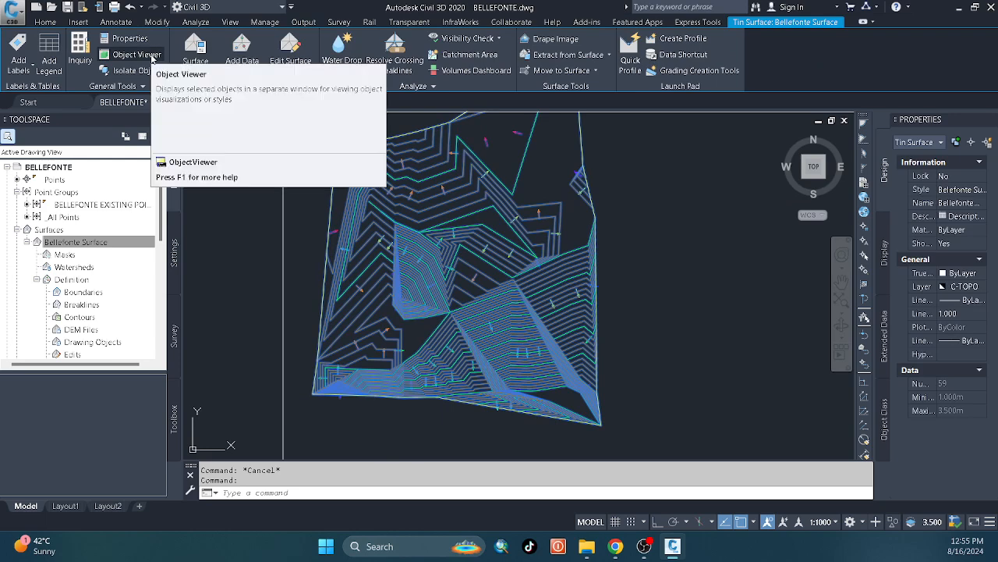
pyautogui.click(137, 54)
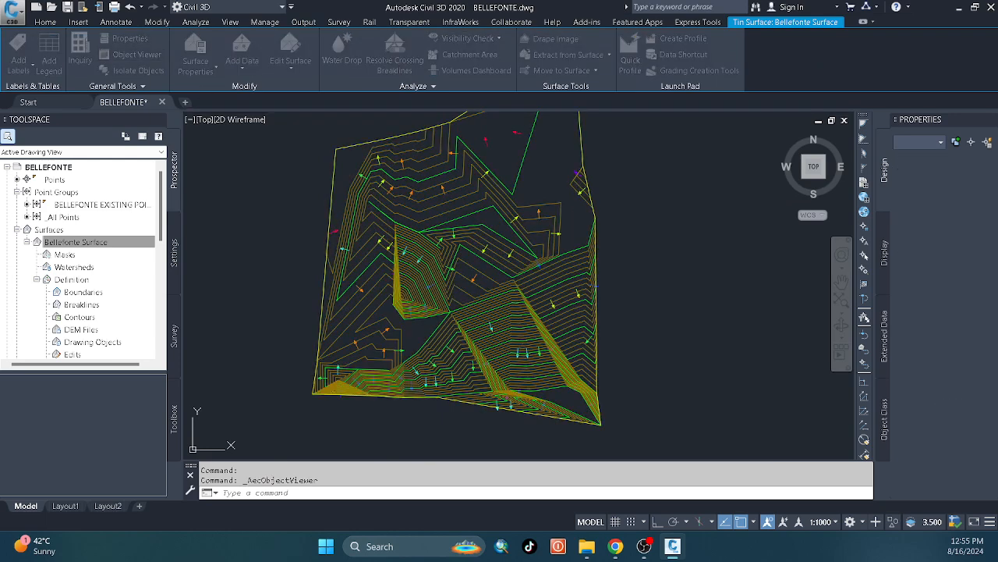
pyautogui.moveTo(483, 236)
pyautogui.mouseDown()
pyautogui.moveTo(476, 205)
pyautogui.moveTo(475, 271)
pyautogui.moveTo(518, 288)
pyautogui.moveTo(504, 356)
pyautogui.moveTo(463, 225)
pyautogui.moveTo(494, 229)
pyautogui.moveTo(467, 237)
pyautogui.mouseUp()
pyautogui.click(421, 116)
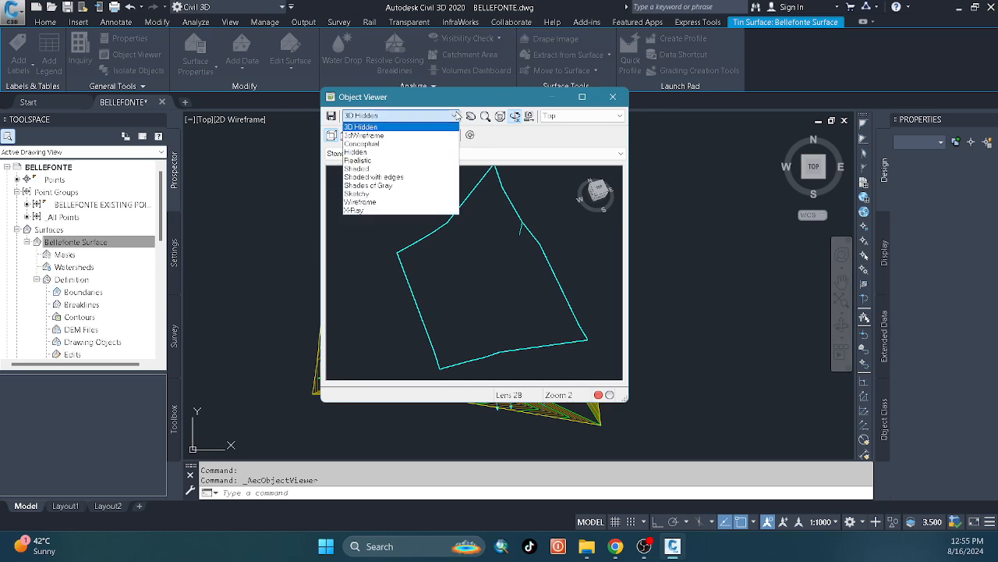
pyautogui.click(380, 146)
pyautogui.moveTo(484, 277)
pyautogui.mouseDown()
pyautogui.moveTo(485, 221)
pyautogui.moveTo(480, 250)
pyautogui.moveTo(430, 279)
pyautogui.moveTo(457, 268)
pyautogui.moveTo(500, 286)
pyautogui.moveTo(414, 298)
pyautogui.moveTo(439, 269)
pyautogui.mouseUp()
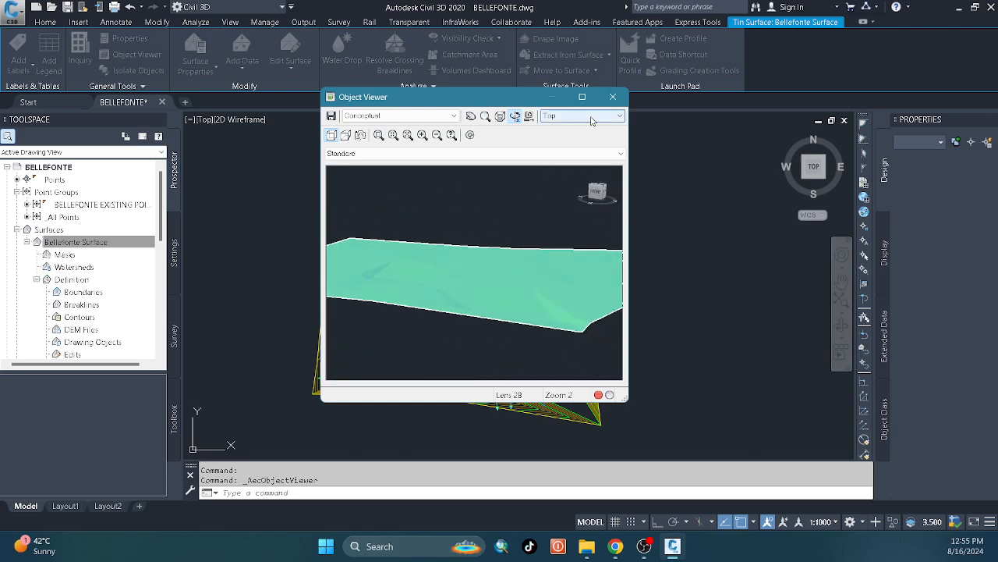
pyautogui.click(613, 97)
pyautogui.click(687, 191)
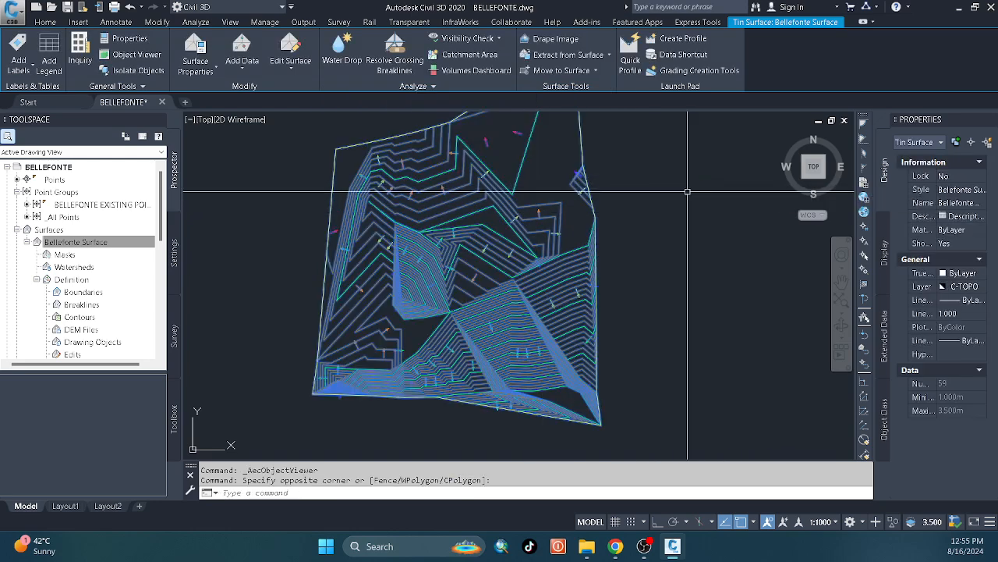
pyautogui.press('Escape')
pyautogui.press('Escape')
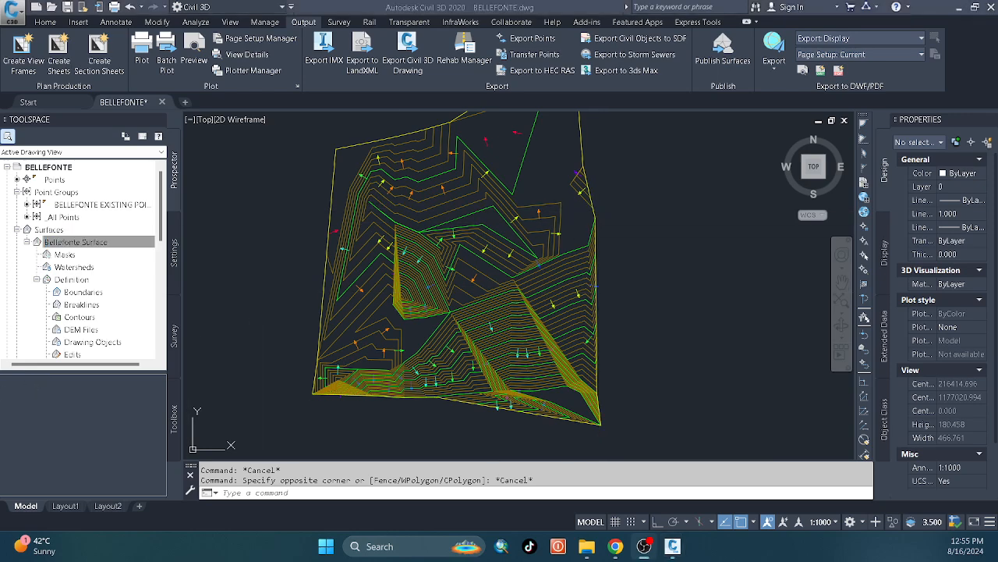
# Turn off the Slope Arrows component in the plan display of Belefonte SurfaceStyle and apply it to Bellefonte Surface.
pyautogui.moveTo(410, 232); pyautogui.dragTo(417, 246, button='middle')
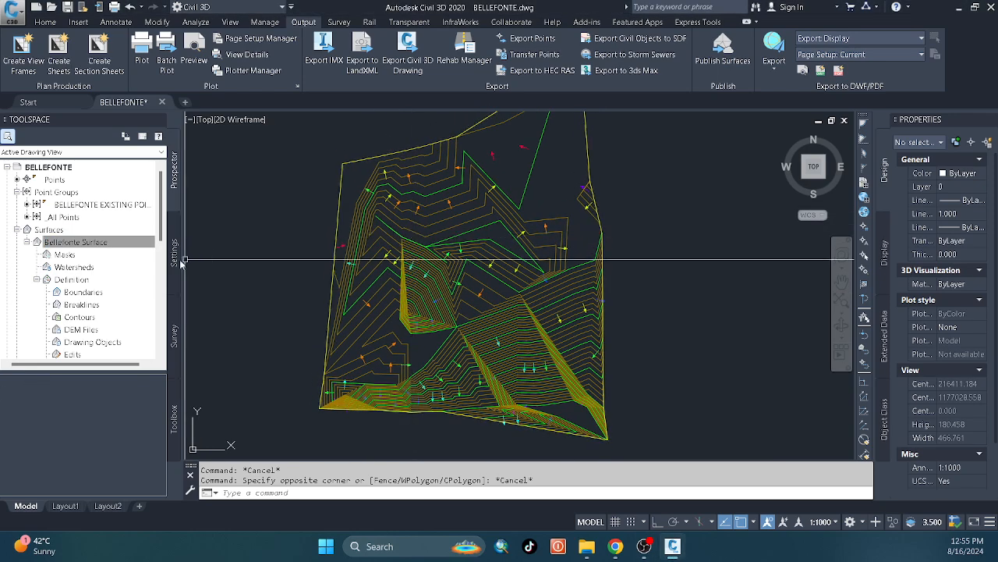
pyautogui.rightClick(135, 243)
pyautogui.click(440, 250)
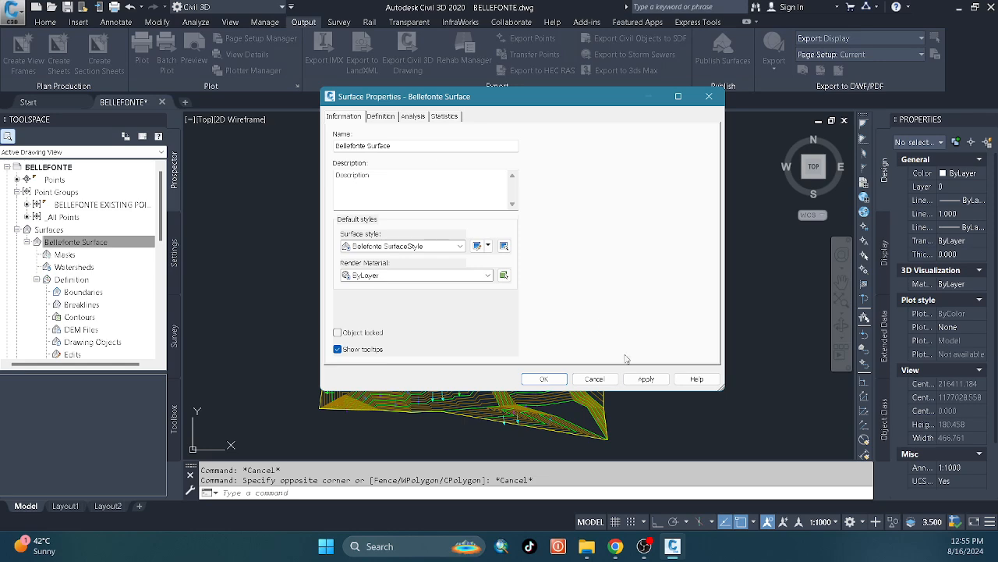
pyautogui.click(488, 246)
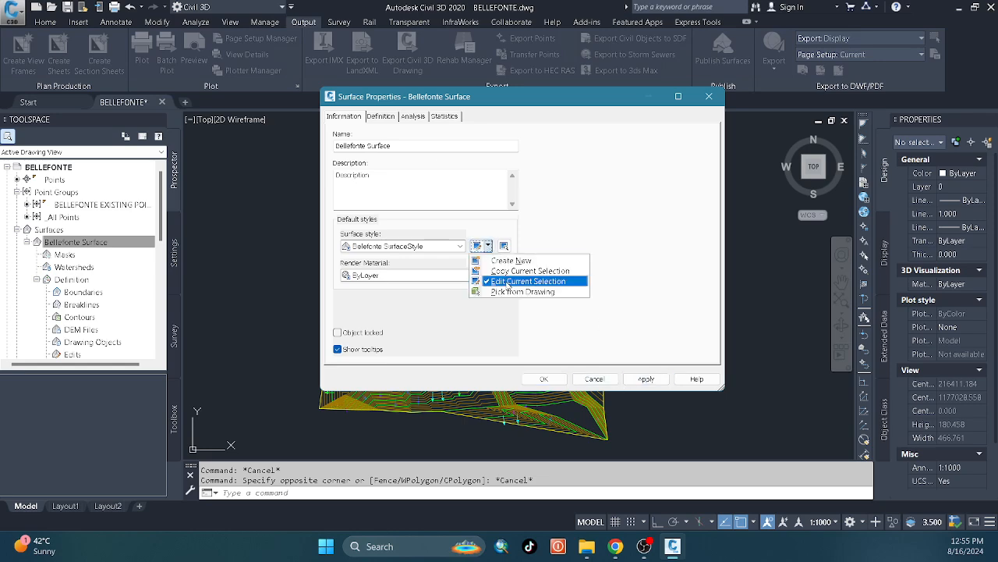
pyautogui.click(507, 283)
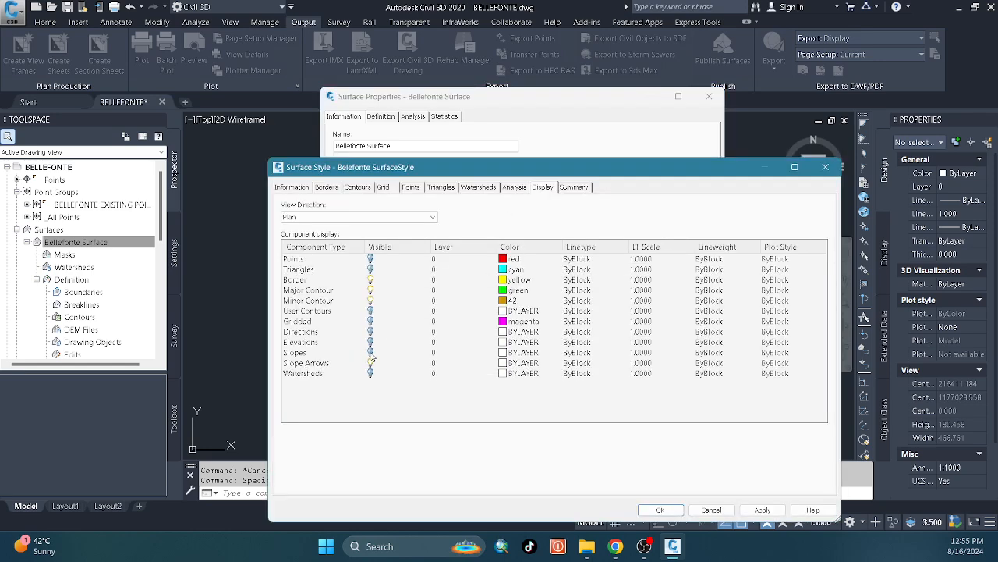
pyautogui.click(374, 362)
pyautogui.click(762, 510)
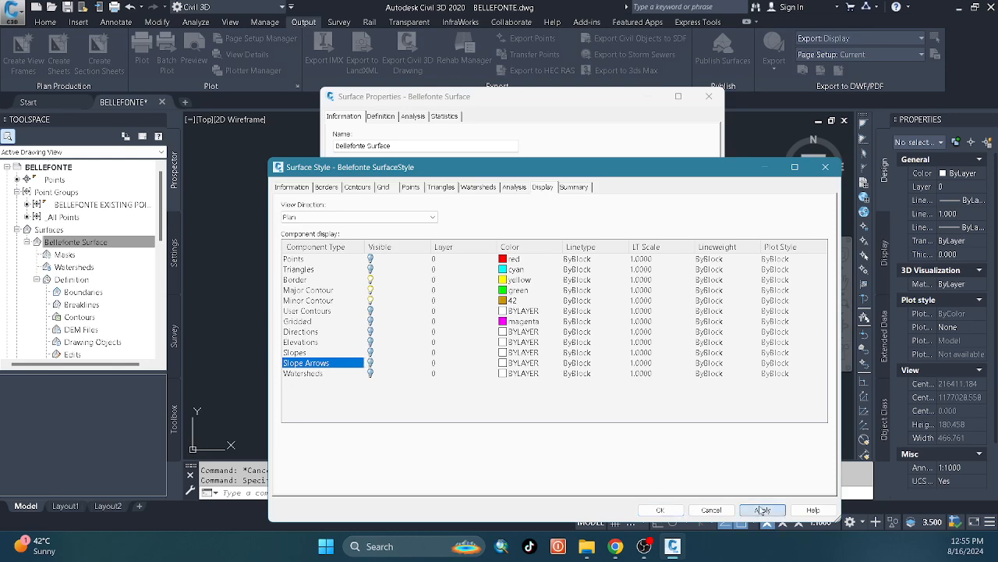
pyautogui.click(659, 510)
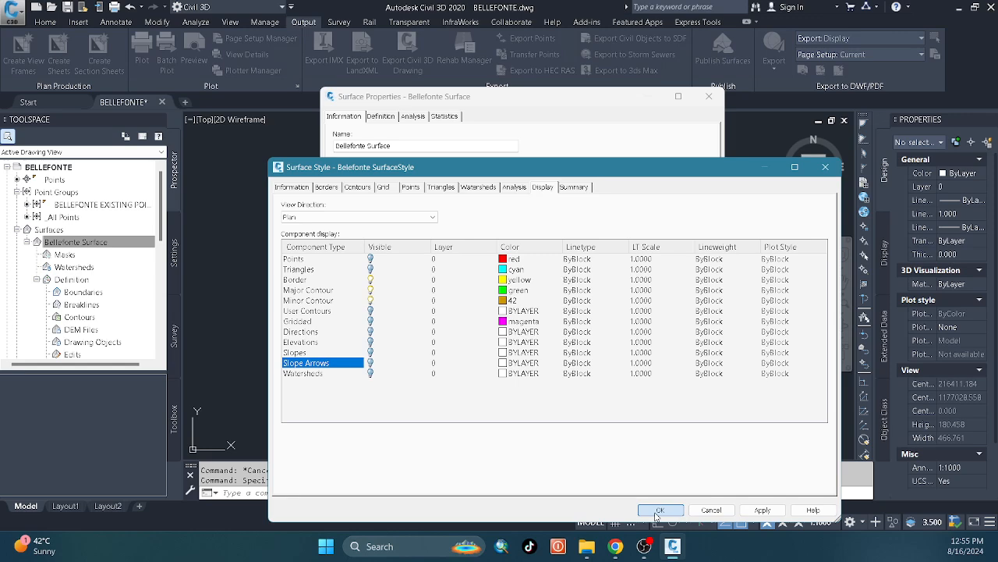
pyautogui.click(658, 511)
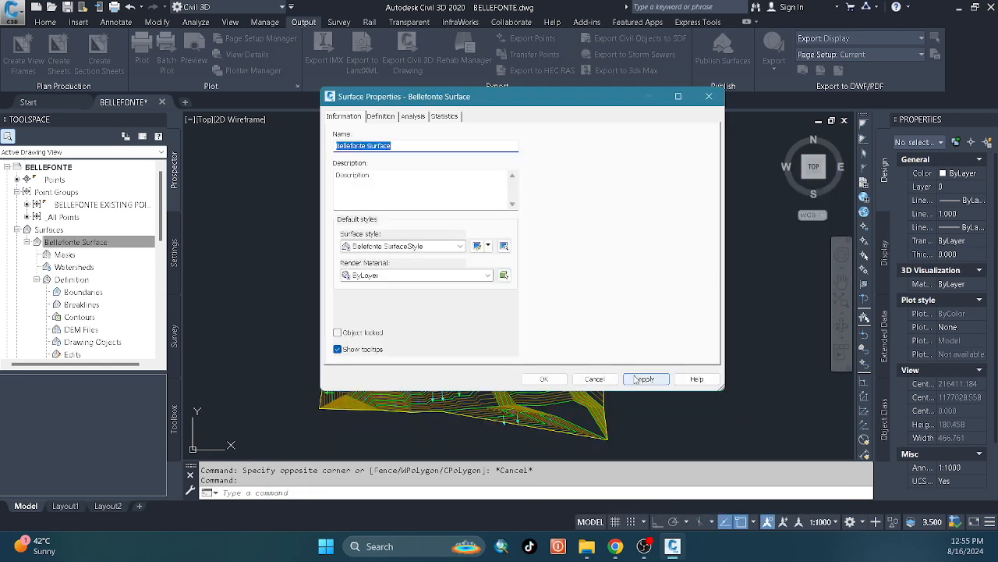
pyautogui.click(647, 379)
pyautogui.click(546, 380)
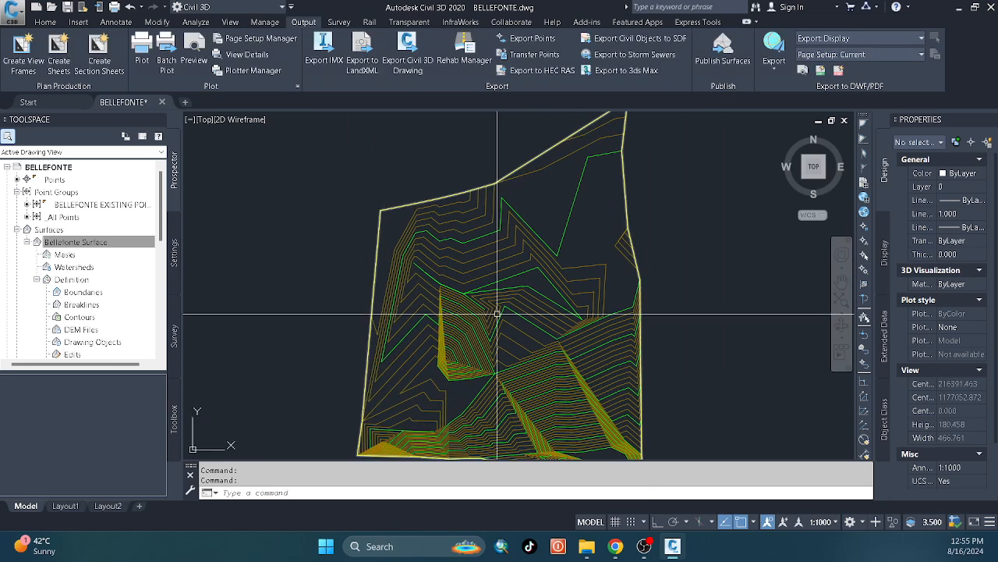
pyautogui.moveTo(496, 312)
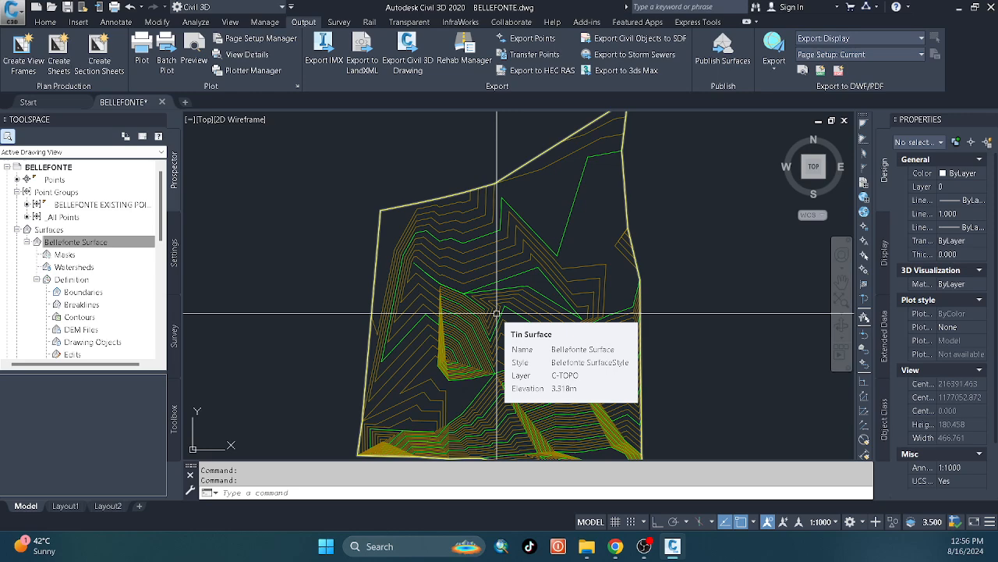
pyautogui.click(534, 287)
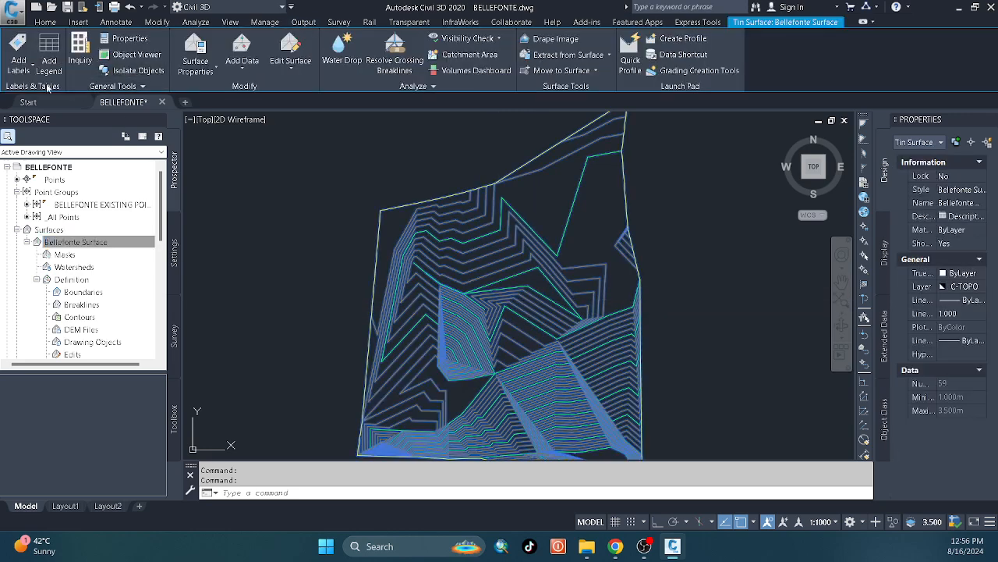
pyautogui.moveTo(376, 238); pyautogui.dragTo(276, 296, button='middle')
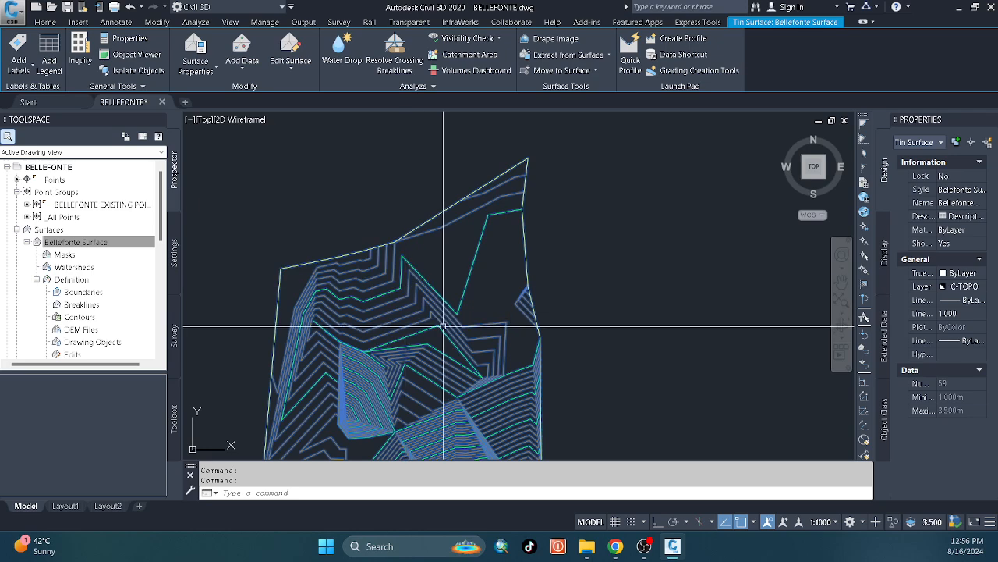
pyautogui.moveTo(443, 327)
pyautogui.press('Escape')
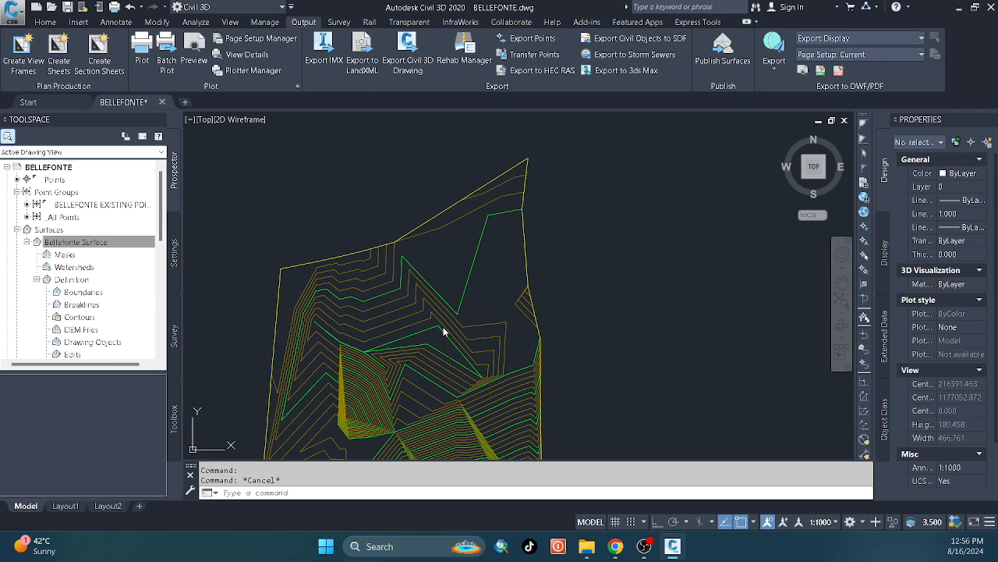
# Add a dynamic slope arrows legend table for Bellefonte Surface in the empty area east of its boundary.
pyautogui.click(443, 331)
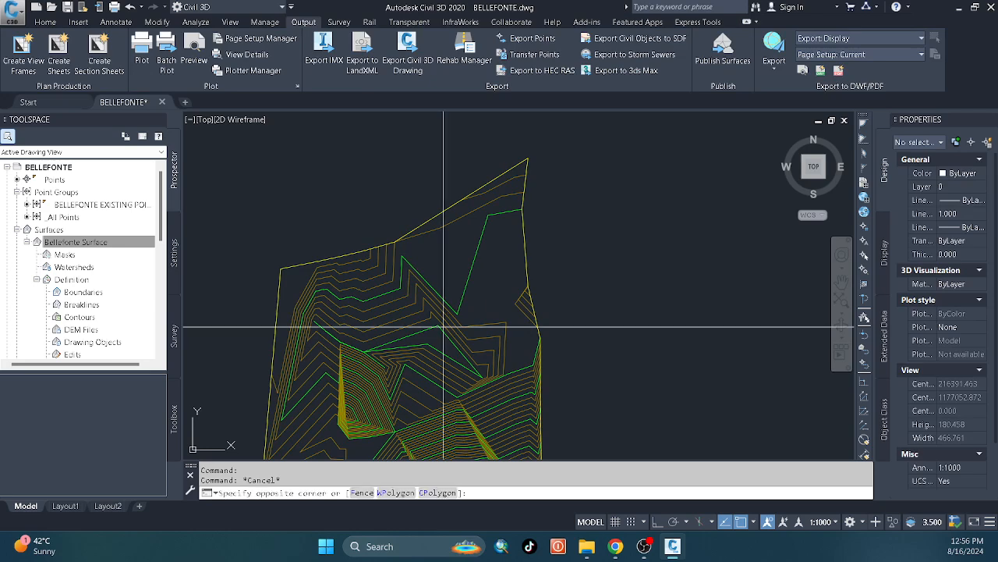
pyautogui.click(409, 271)
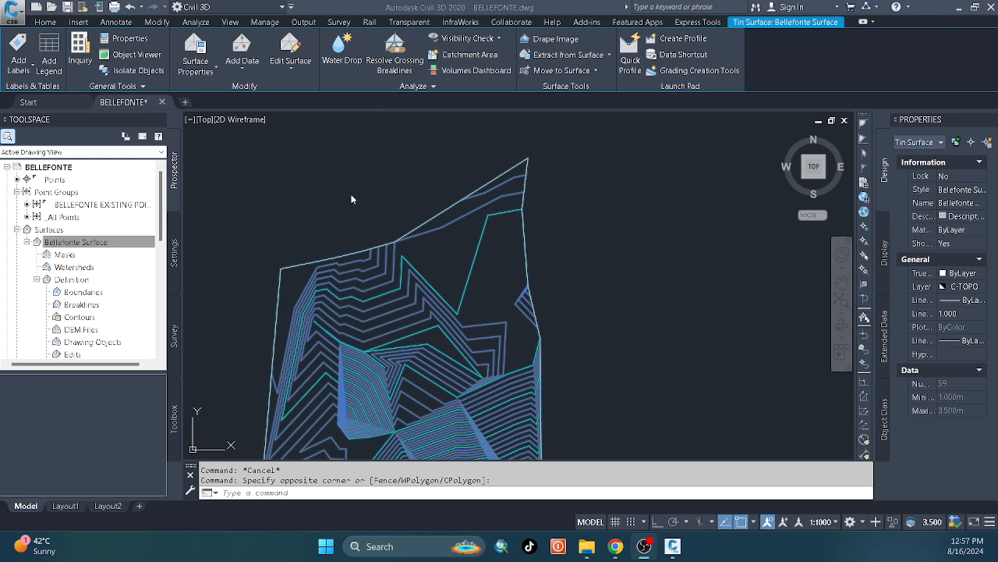
pyautogui.click(47, 61)
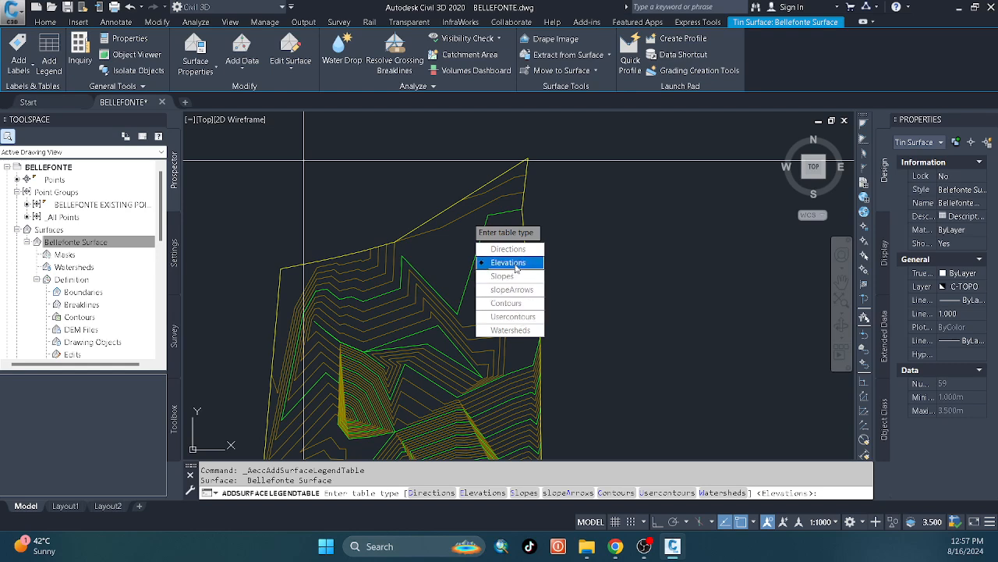
pyautogui.click(512, 290)
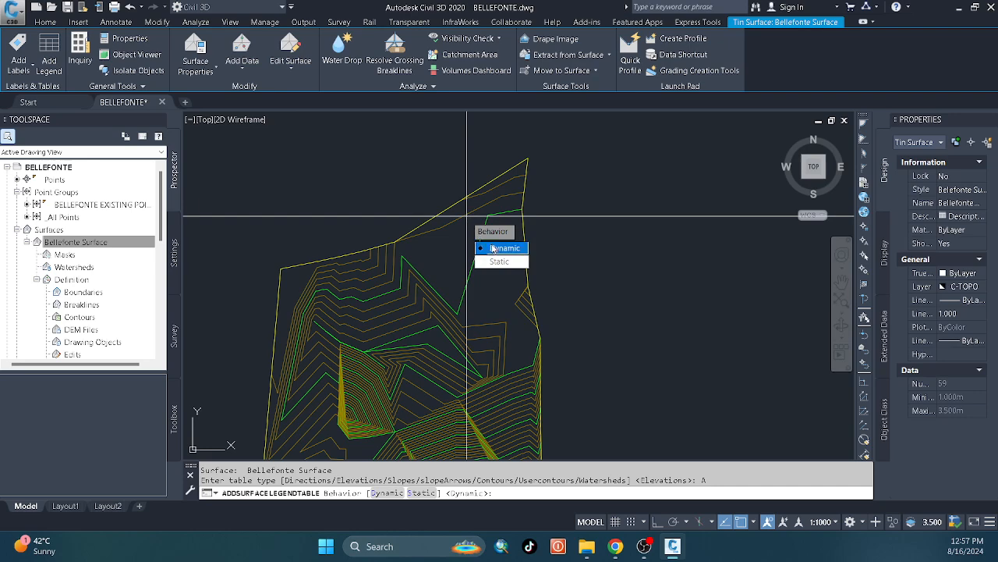
pyautogui.click(493, 248)
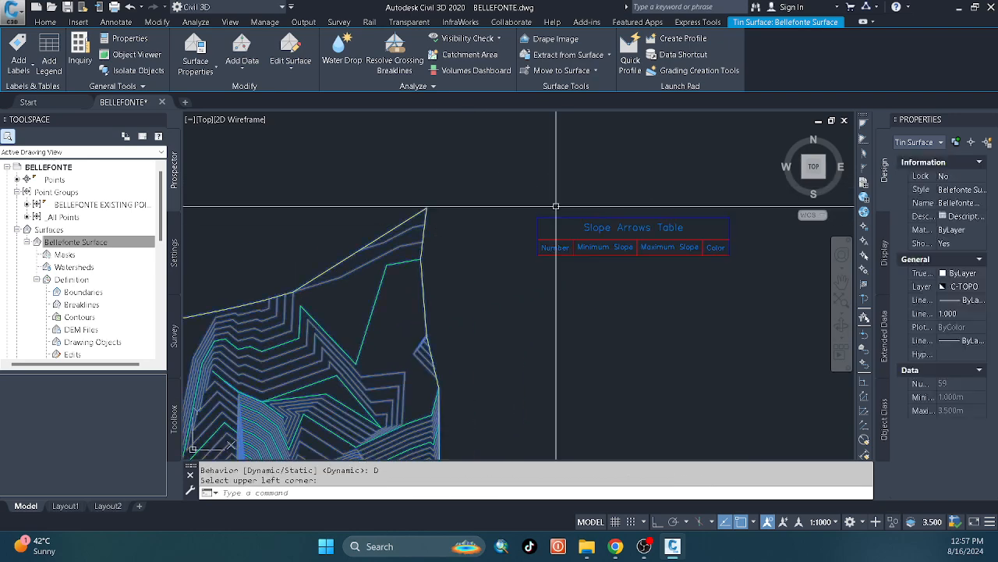
# Erase the empty Slope Arrows Table beside the surface.
pyautogui.click(556, 206)
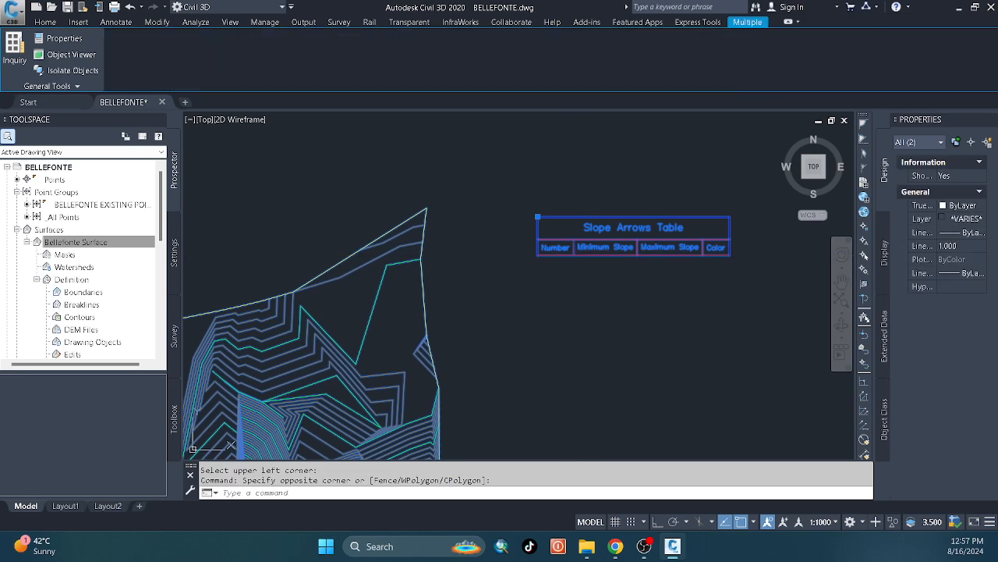
pyautogui.hotkey('alt', 'h')
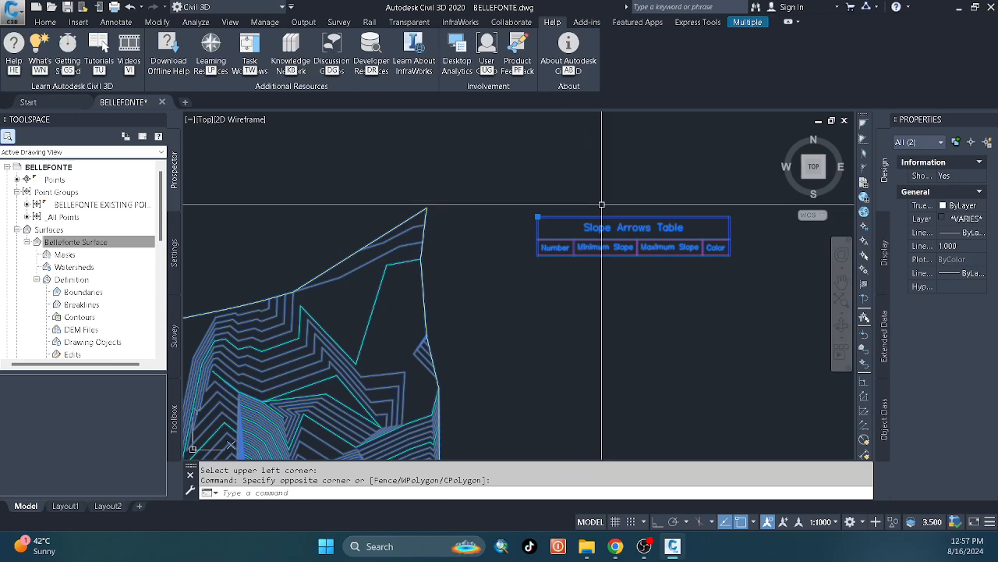
pyautogui.moveTo(624, 190); pyautogui.dragTo(614, 205, button='middle')
pyautogui.press('Escape')
pyautogui.click(635, 267)
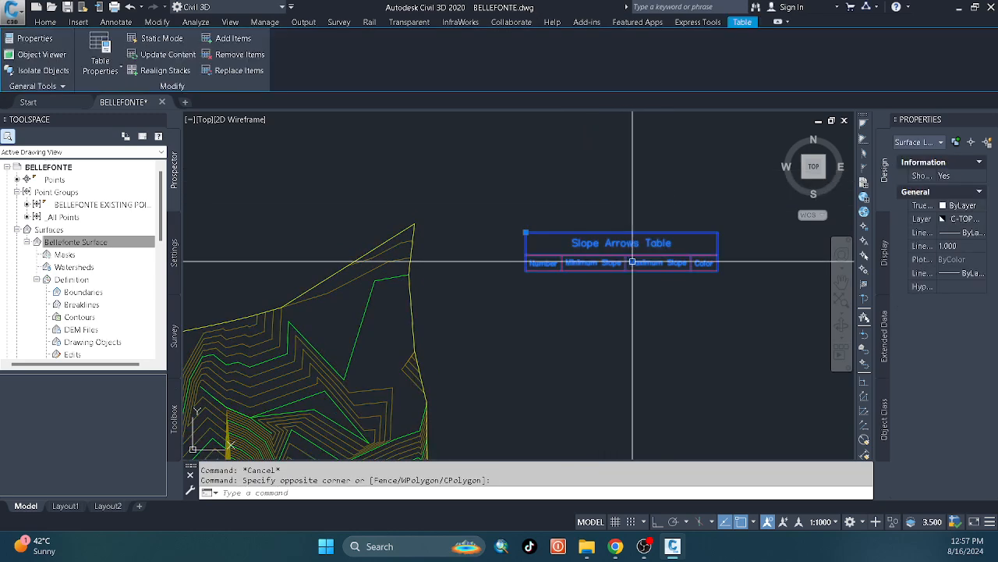
pyautogui.press('Delete')
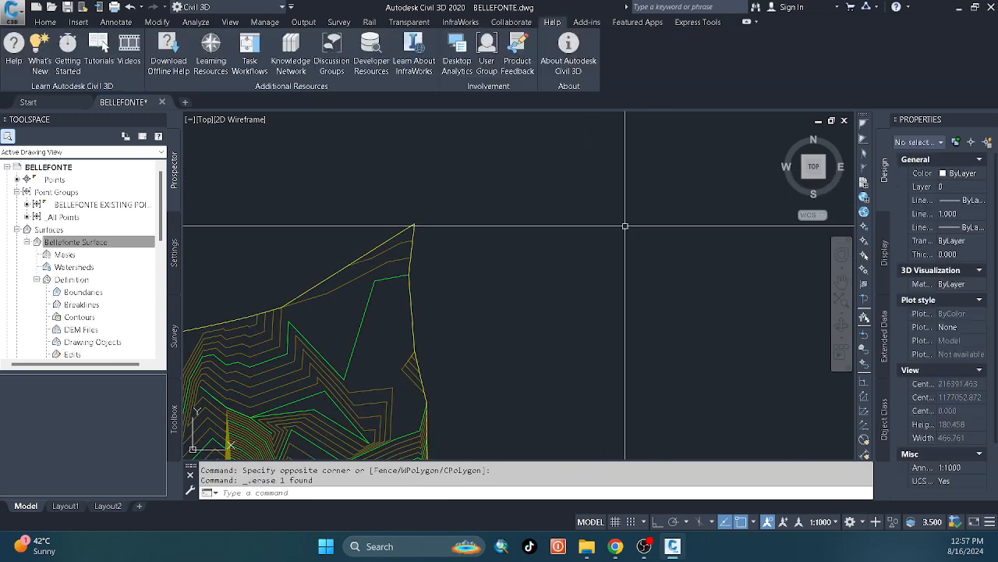
# Turn on Slope Arrows and turn off Major Contour and Minor Contour in the plan display of Belefonte SurfaceStyle.
pyautogui.rightClick(113, 240)
pyautogui.click(176, 245)
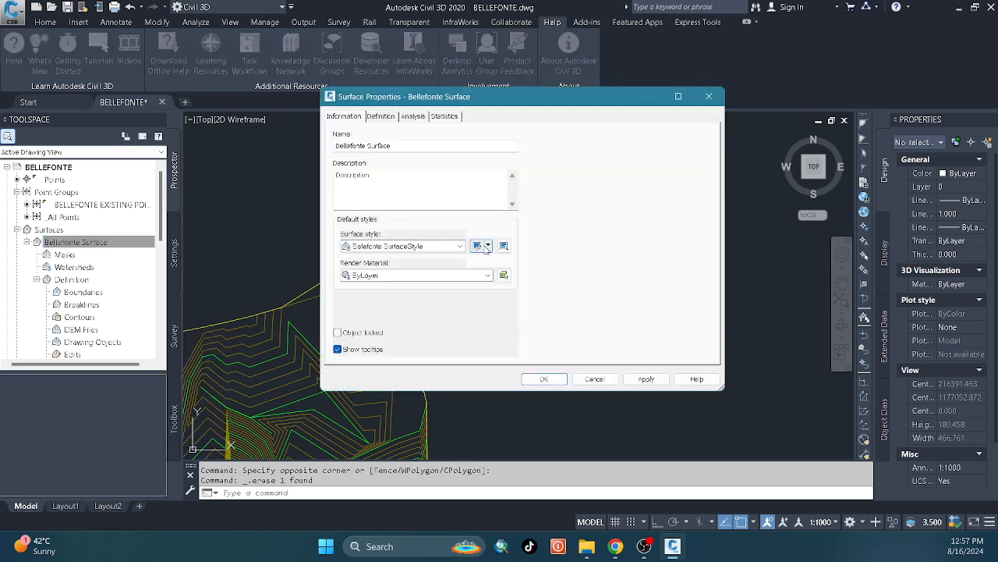
pyautogui.click(487, 246)
pyautogui.click(521, 279)
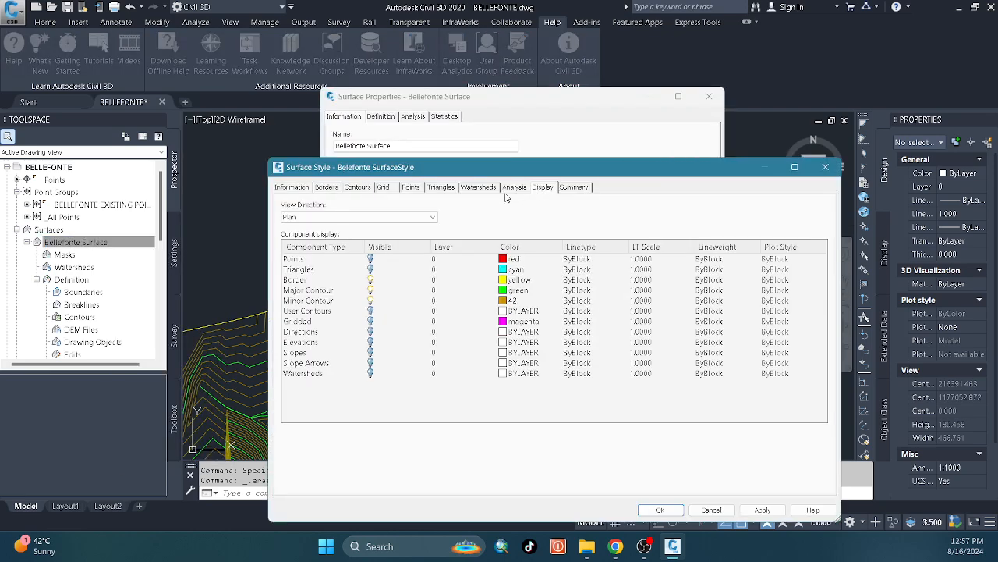
pyautogui.click(371, 363)
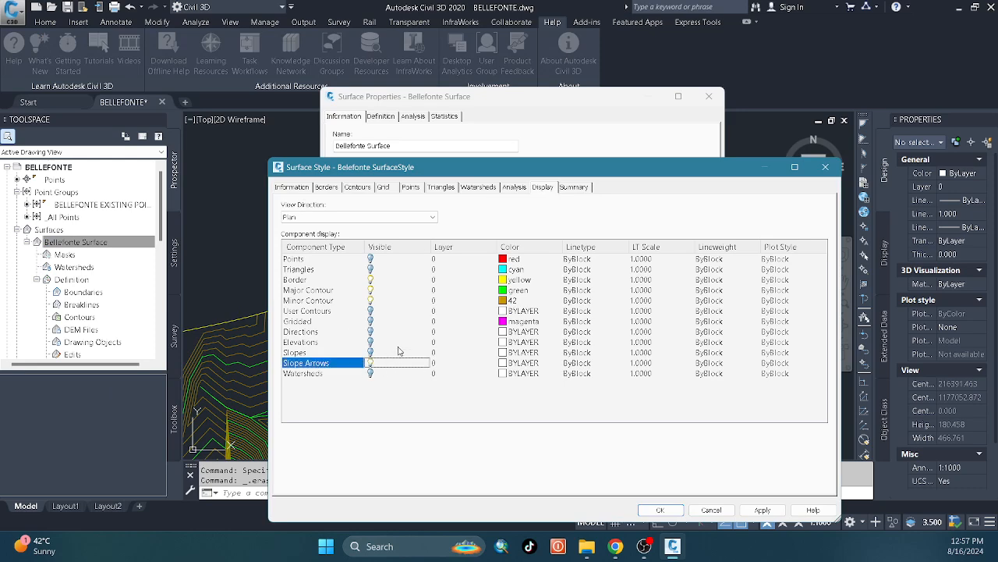
pyautogui.click(370, 301)
pyautogui.click(370, 291)
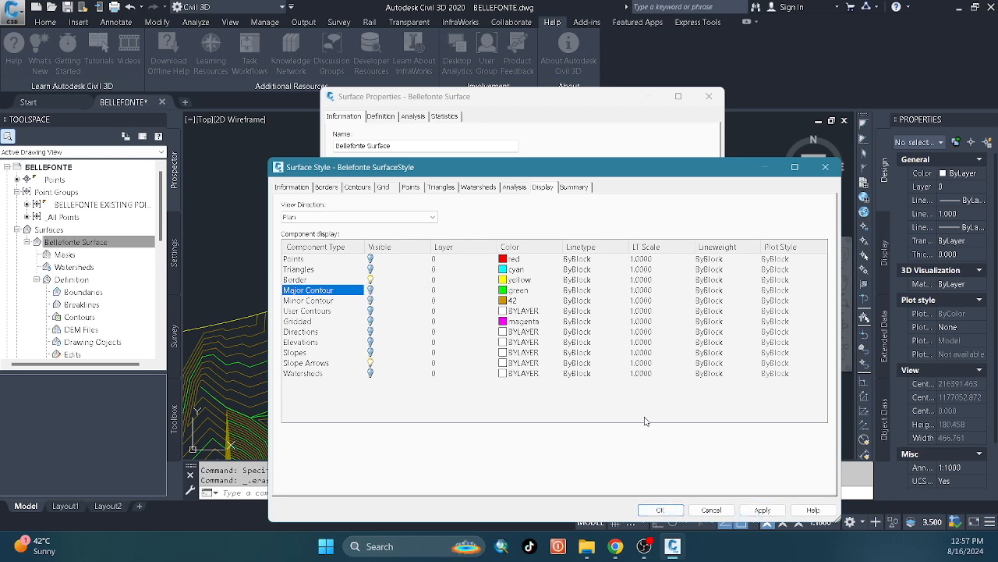
pyautogui.click(655, 509)
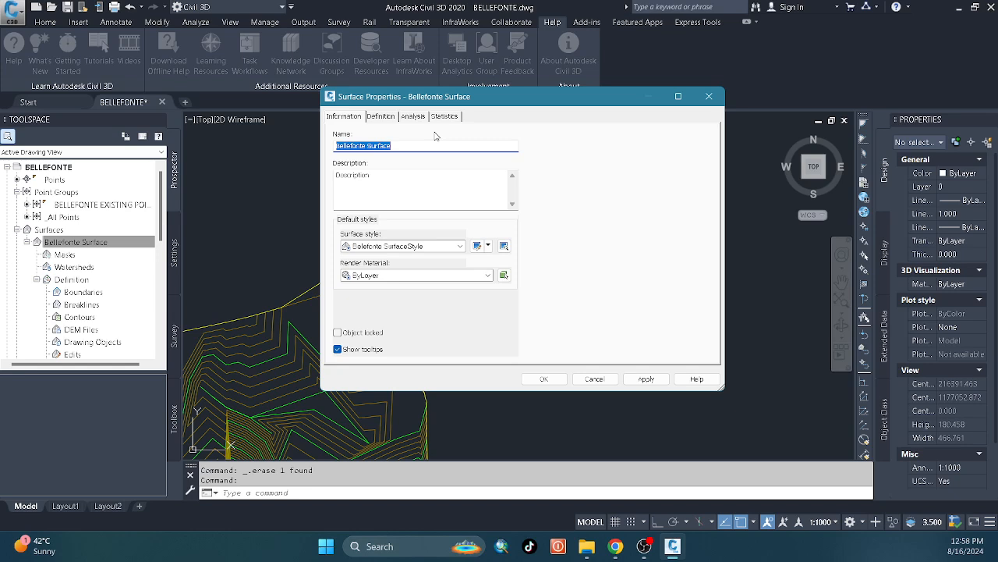
# Set the analysis type of Bellefonte Surface to Slope Arrows and run the analysis with 8 ranges.
pyautogui.click(414, 116)
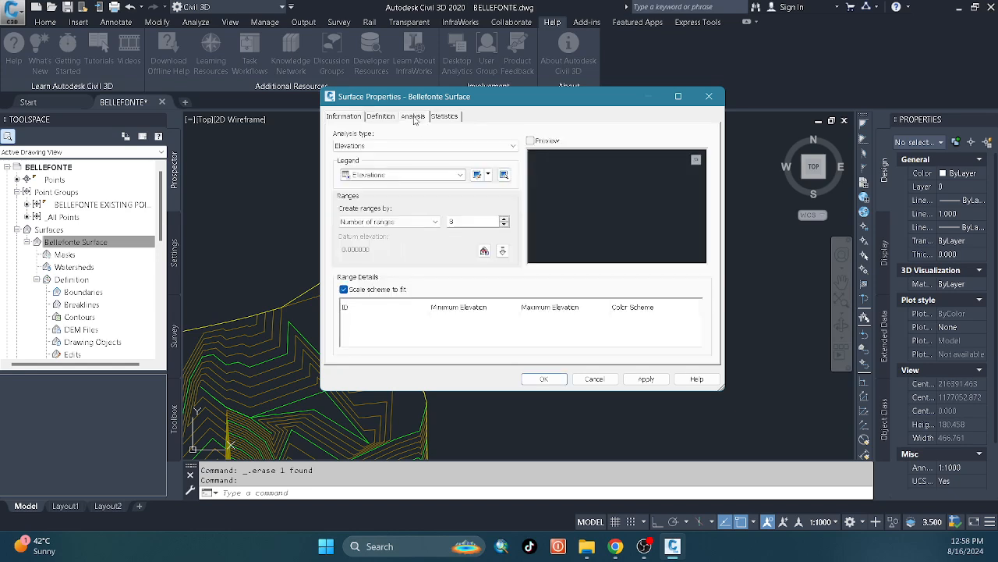
pyautogui.click(440, 148)
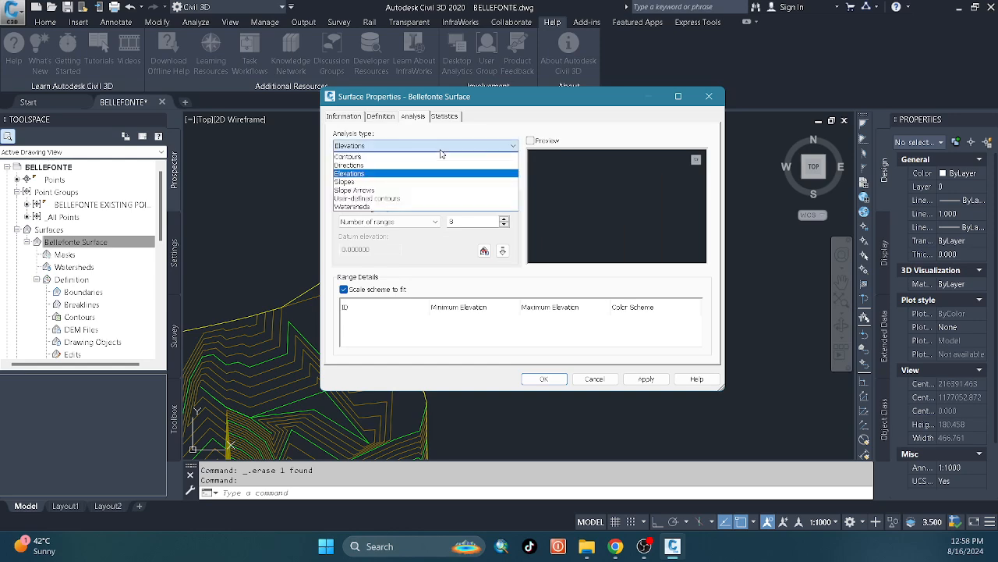
pyautogui.click(450, 148)
pyautogui.click(446, 148)
pyautogui.click(403, 189)
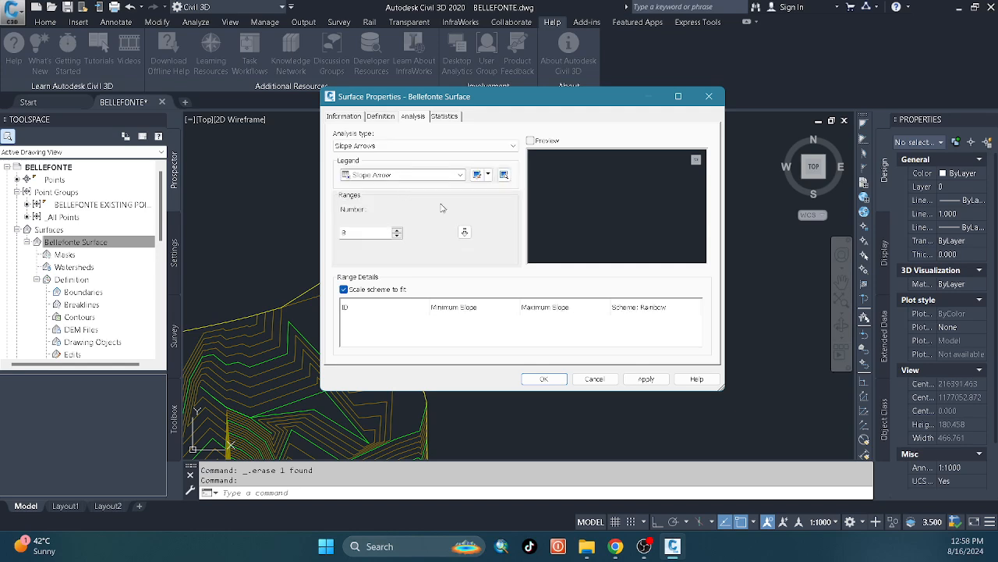
pyautogui.click(397, 231)
pyautogui.click(464, 231)
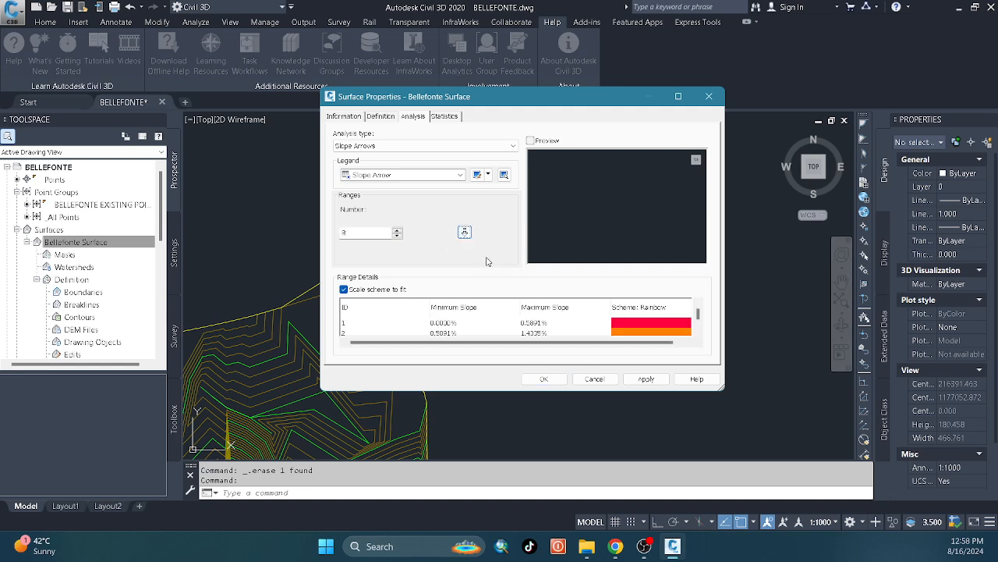
# Rerun the slope arrows analysis with the number of ranges set to 7 and apply it to Bellefonte Surface.
pyautogui.click(399, 237)
pyautogui.click(464, 231)
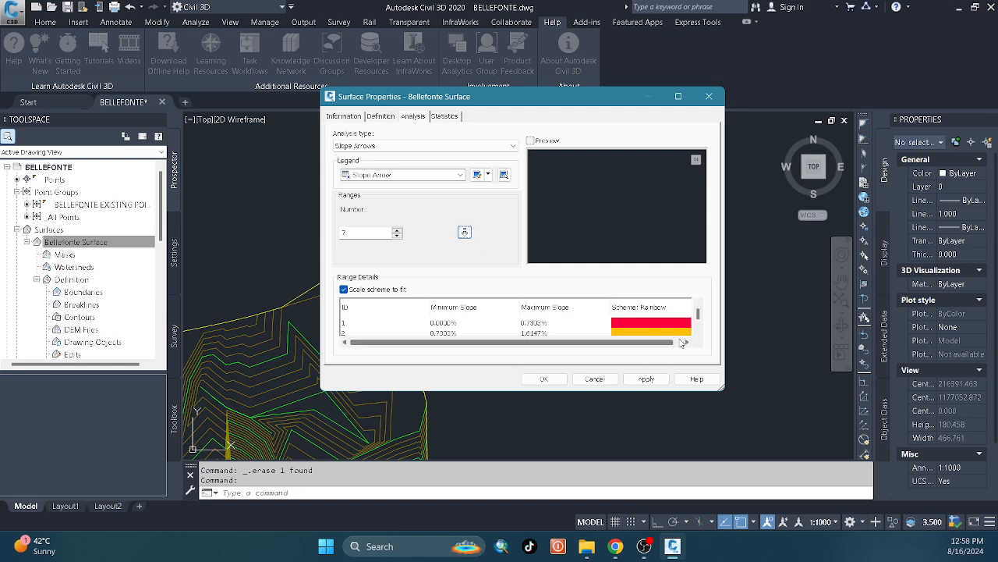
pyautogui.moveTo(712, 391); pyautogui.dragTo(741, 452)
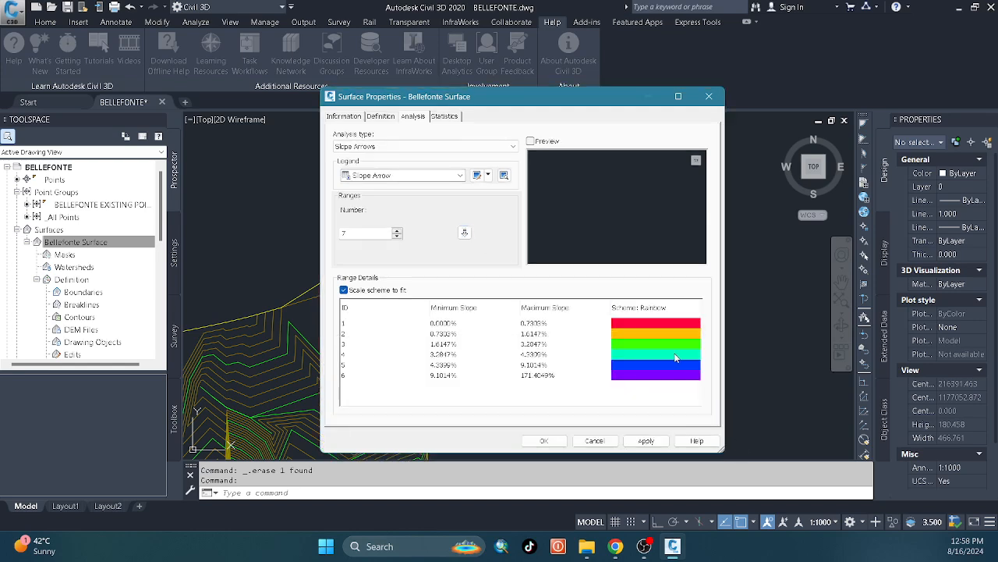
pyautogui.click(645, 439)
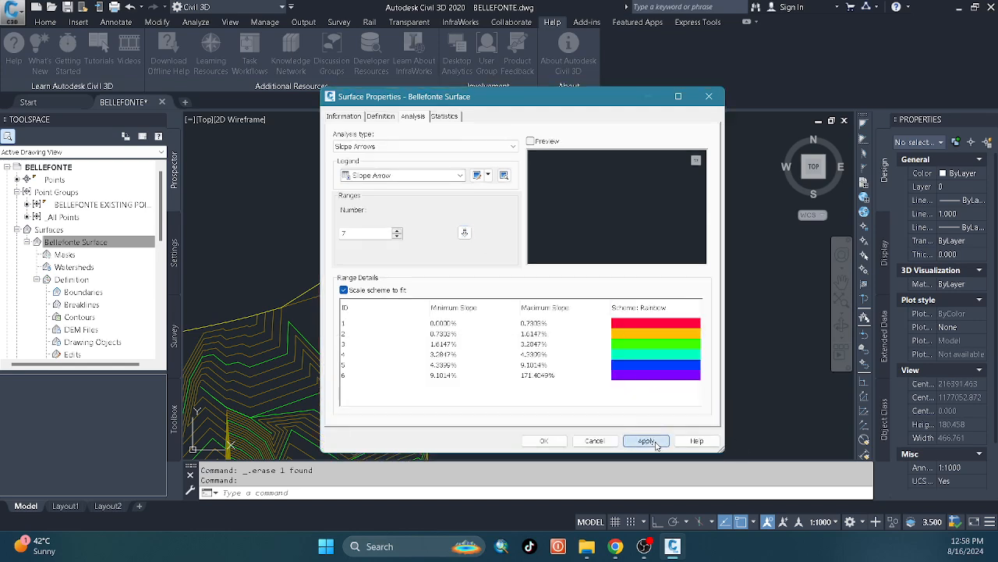
pyautogui.click(544, 440)
# Add a dynamic slope arrows legend table for Bellefonte Surface and place it east of the surface boundary.
pyautogui.scroll(-6, 513, 312)
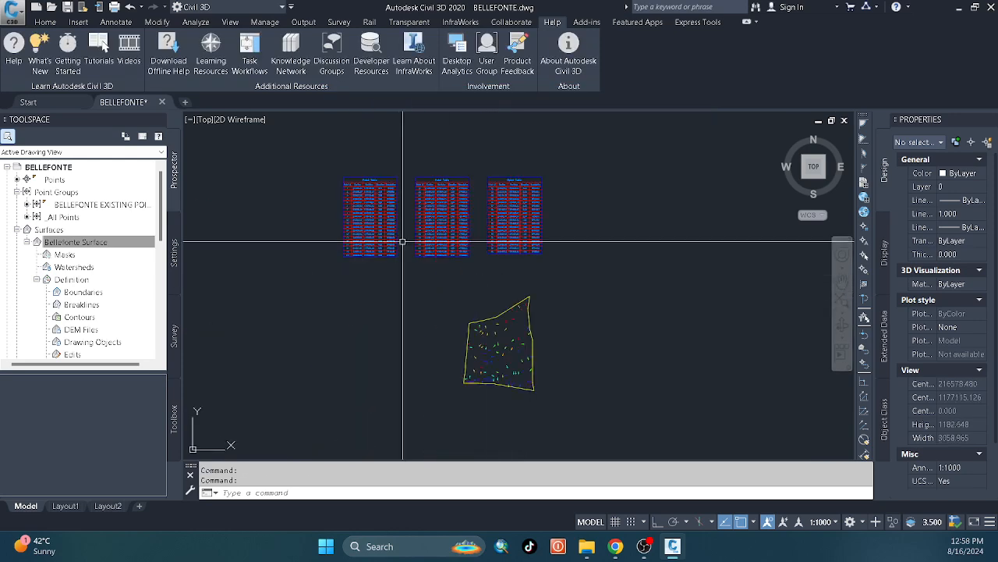
pyautogui.click(449, 341)
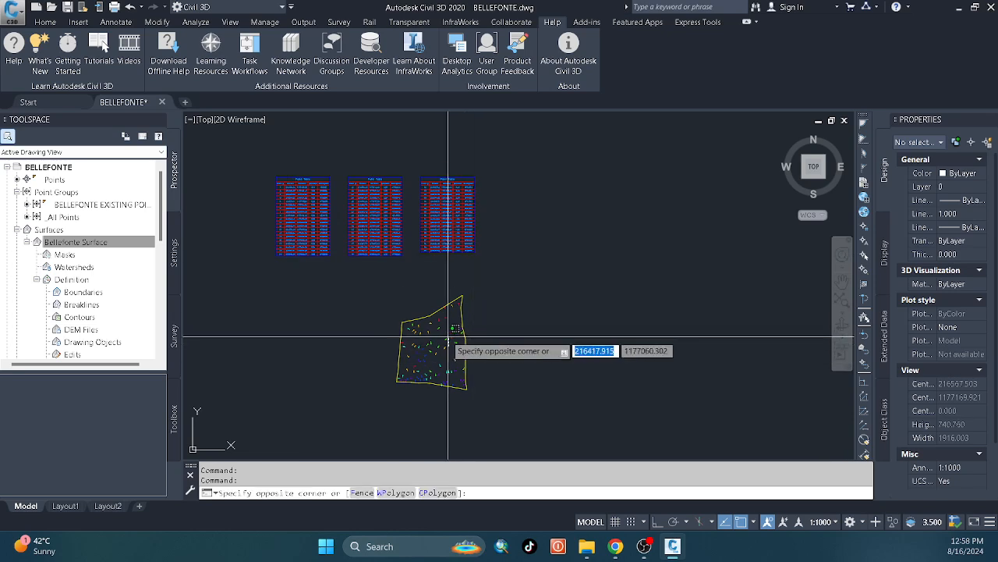
pyautogui.click(429, 330)
pyautogui.click(48, 54)
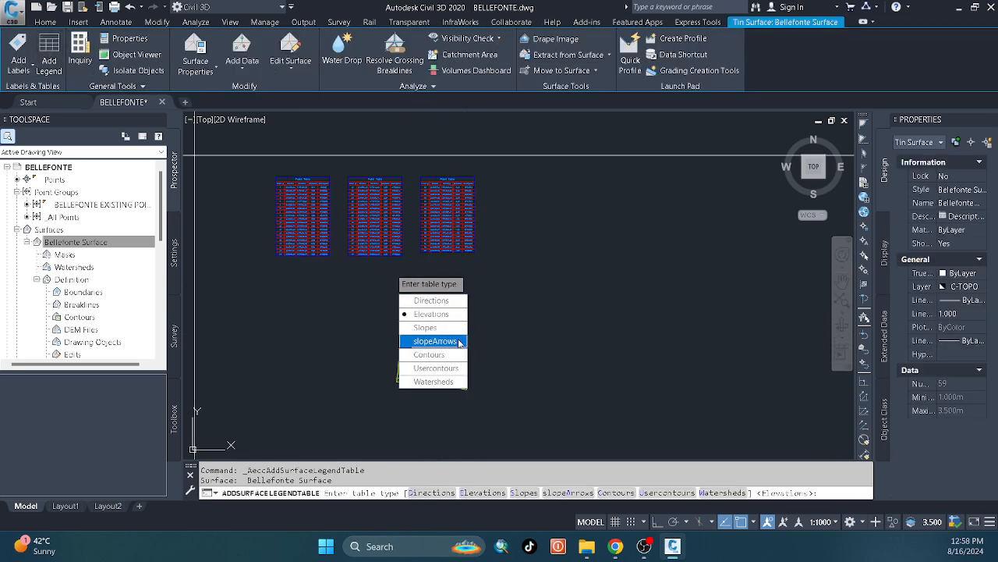
pyautogui.click(433, 341)
pyautogui.click(428, 300)
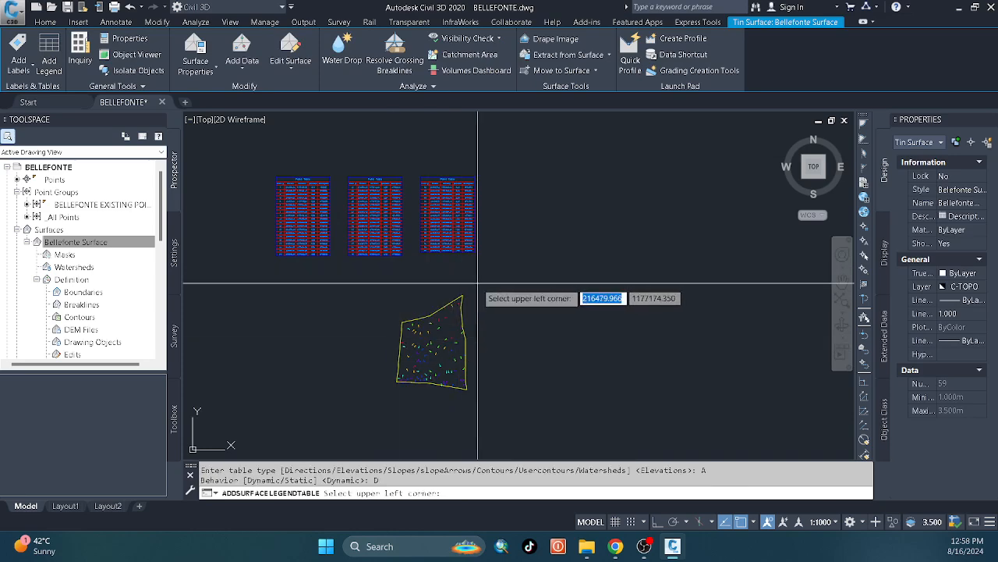
pyautogui.scroll(9, 534, 315)
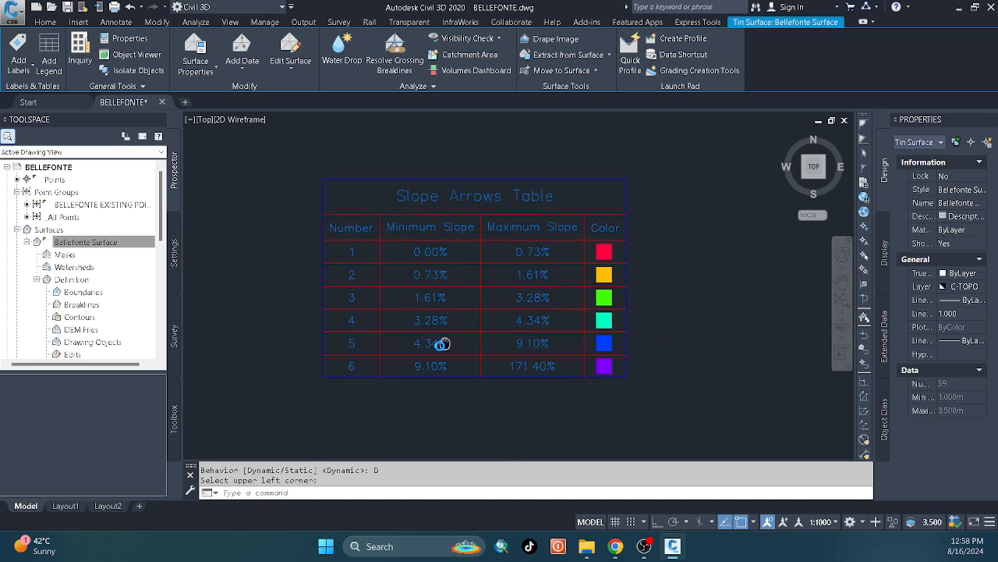
# Examine the slope arrows on Bellefonte Surface against the slope ranges and colors in the Slope Arrows Table.
pyautogui.scroll(-5, 496, 318)
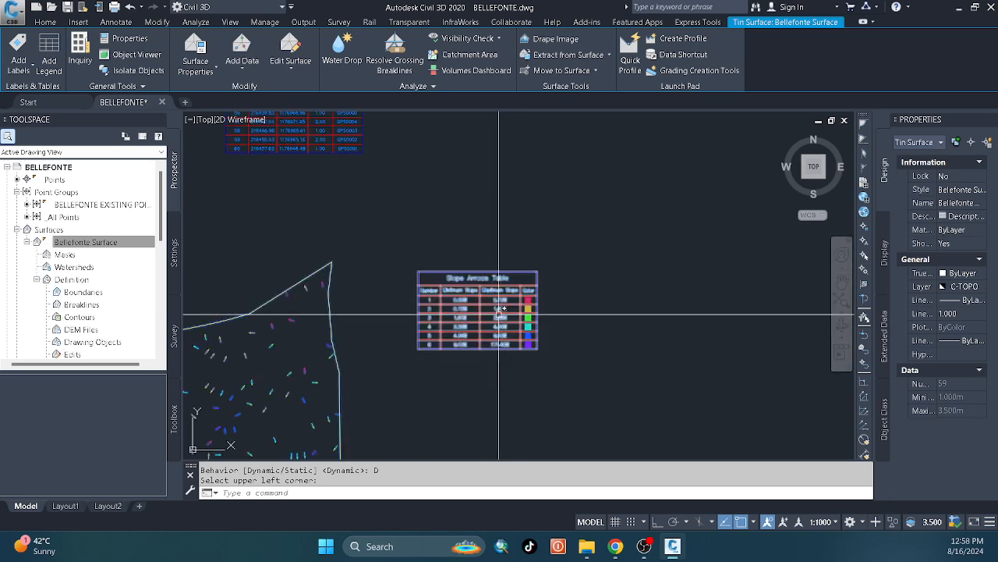
pyautogui.moveTo(479, 321); pyautogui.dragTo(573, 273, button='middle')
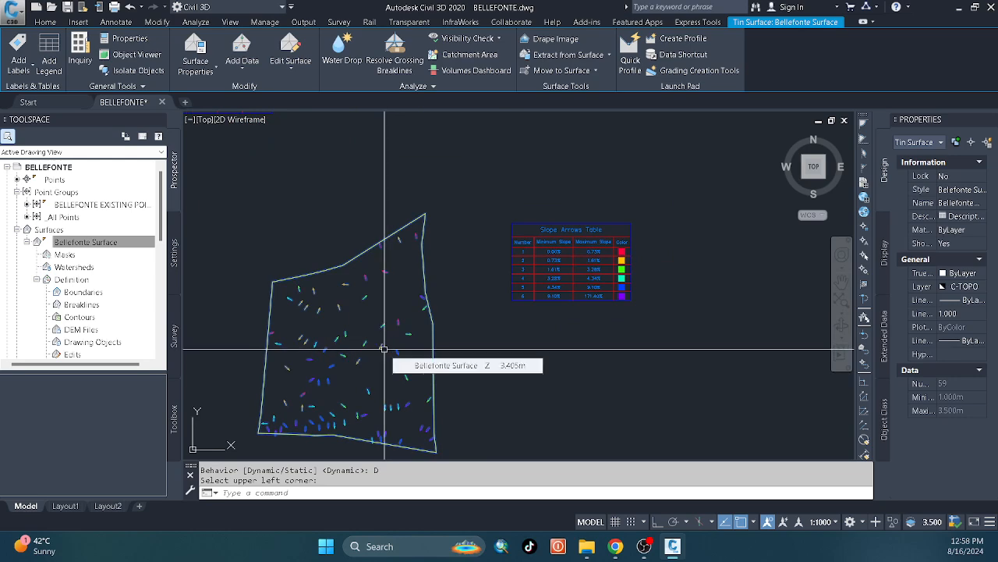
pyautogui.scroll(4, 558, 277)
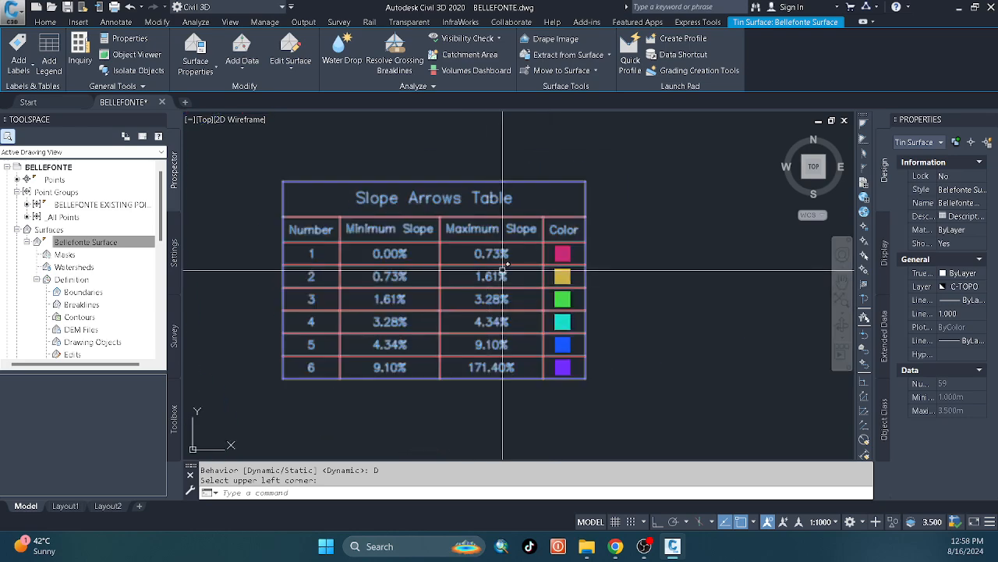
pyautogui.scroll(-4, 471, 287)
pyautogui.scroll(2, 471, 288)
pyautogui.click(535, 333)
pyautogui.click(502, 267)
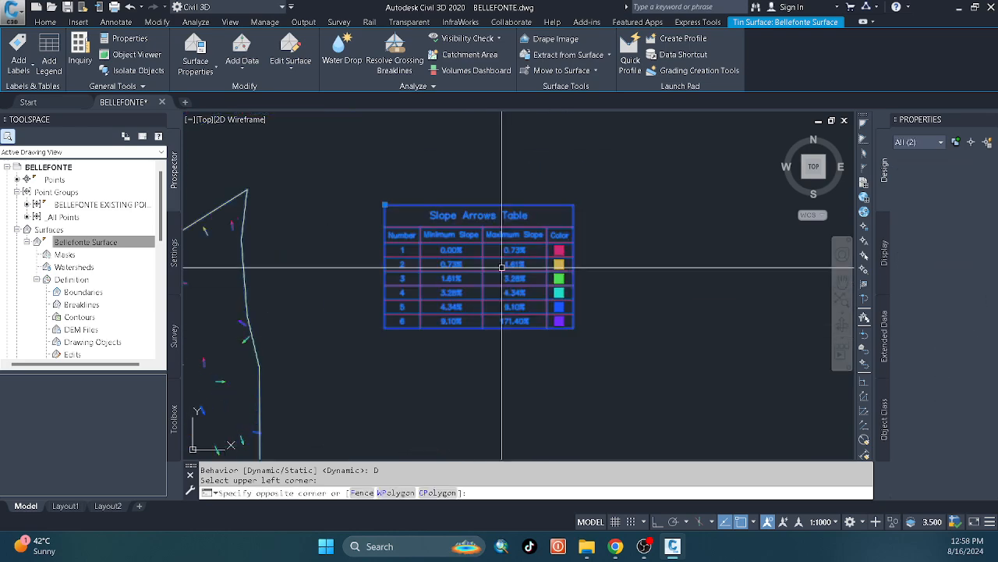
pyautogui.scroll(-6, 500, 269)
pyautogui.click(619, 295)
pyautogui.click(586, 287)
pyautogui.scroll(10, 553, 282)
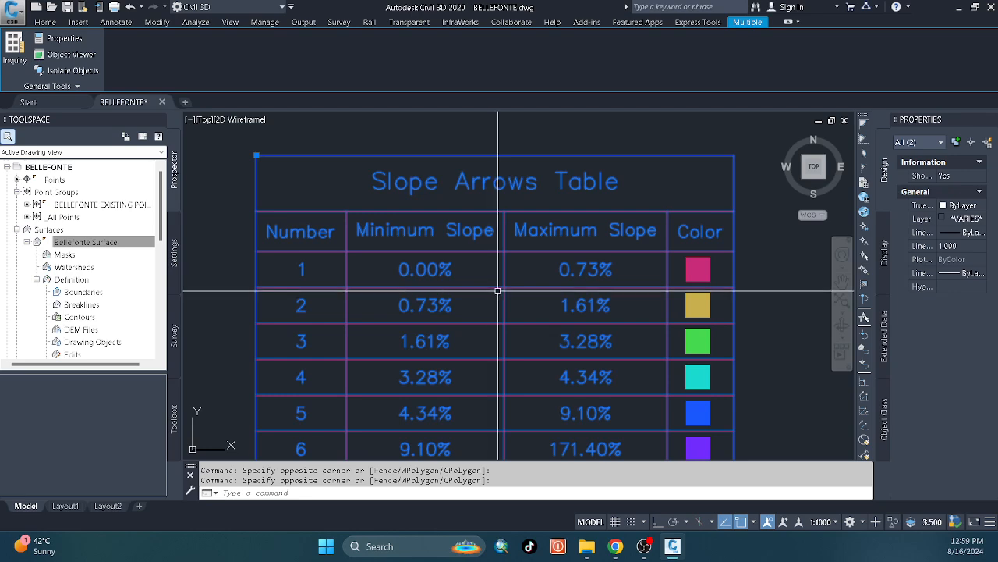
# Compare the arrow colors on the surface's northern and eastern parts with the slope ranges in the Slope Arrows Table.
pyautogui.scroll(-6, 499, 292)
pyautogui.scroll(7, 430, 292)
pyautogui.moveTo(448, 286); pyautogui.dragTo(395, 325, button='middle')
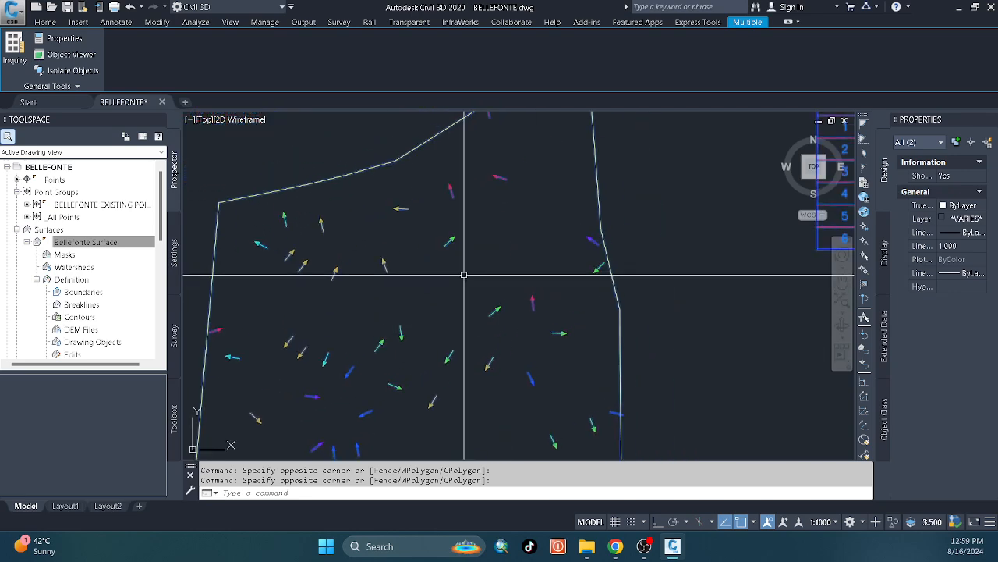
pyautogui.press('Escape')
pyautogui.scroll(4, 500, 245)
pyautogui.scroll(-6, 466, 262)
pyautogui.moveTo(522, 302); pyautogui.dragTo(265, 354, button='middle')
pyautogui.scroll(2, 398, 319)
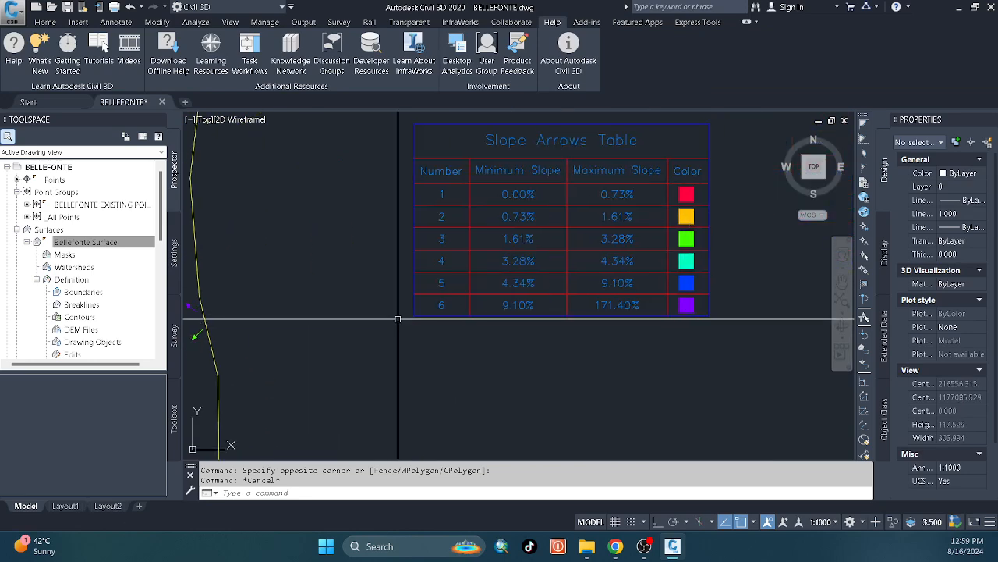
# Move the Slope Arrows Table to just below the westernmost point table, west of the surface.
pyautogui.scroll(-6, 406, 311)
pyautogui.click(528, 325)
pyautogui.click(464, 300)
pyautogui.scroll(2, 535, 303)
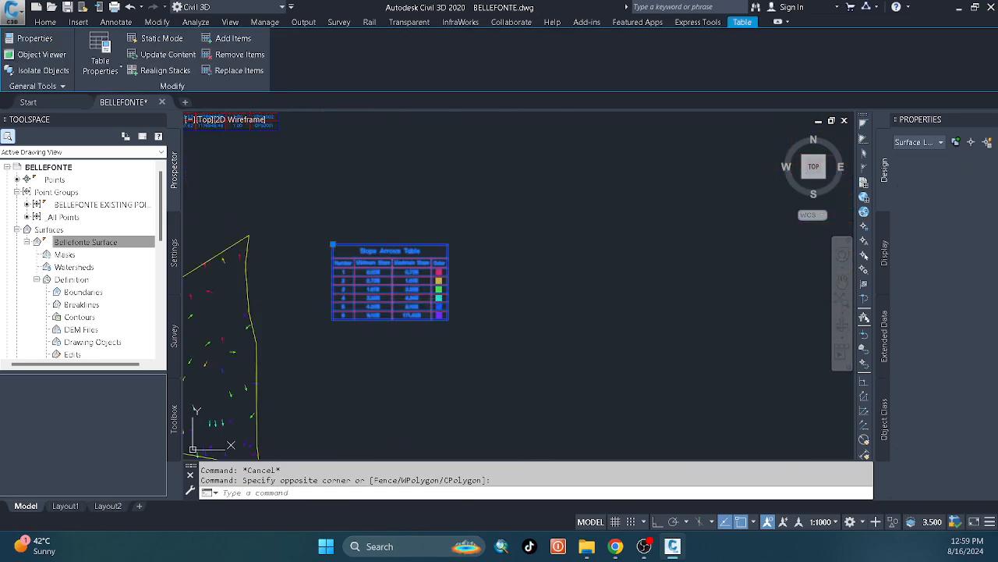
pyautogui.write('m')
pyautogui.press('Return')
pyautogui.scroll(-4, 507, 273)
pyautogui.click(264, 231)
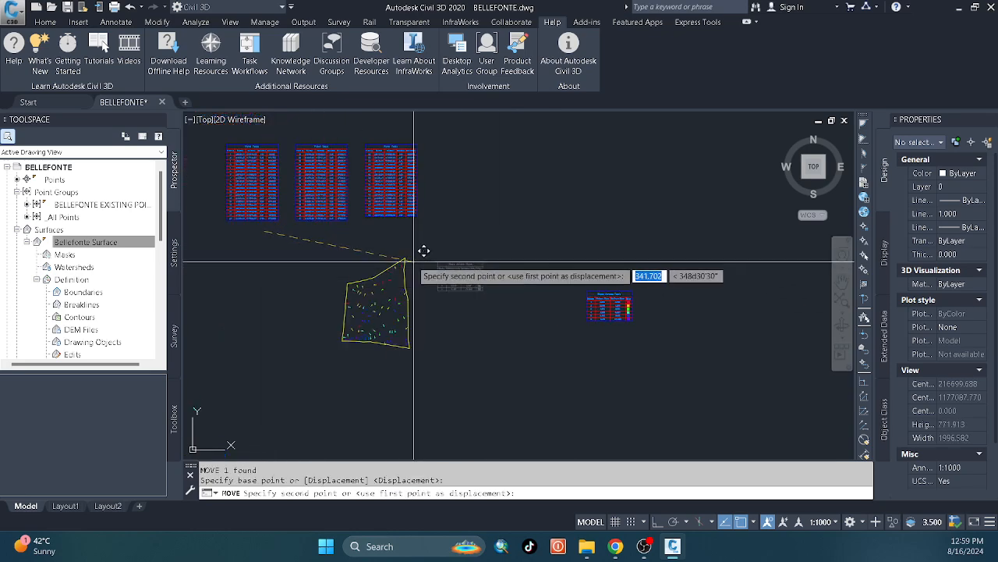
pyautogui.moveTo(234, 226); pyautogui.dragTo(412, 201, button='middle')
pyautogui.click(237, 183)
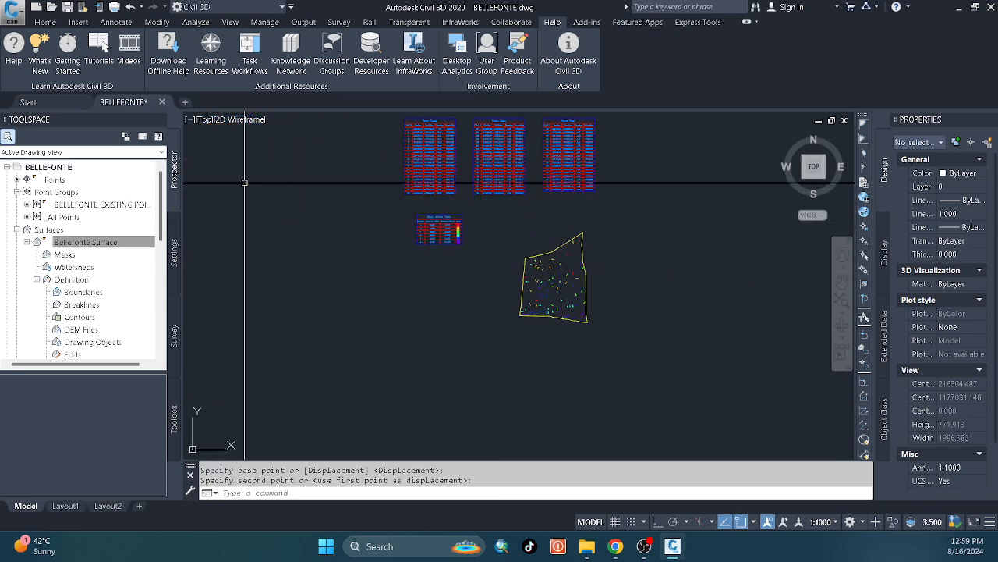
pyautogui.moveTo(516, 251); pyautogui.dragTo(341, 314, button='middle')
pyautogui.scroll(4, 340, 310)
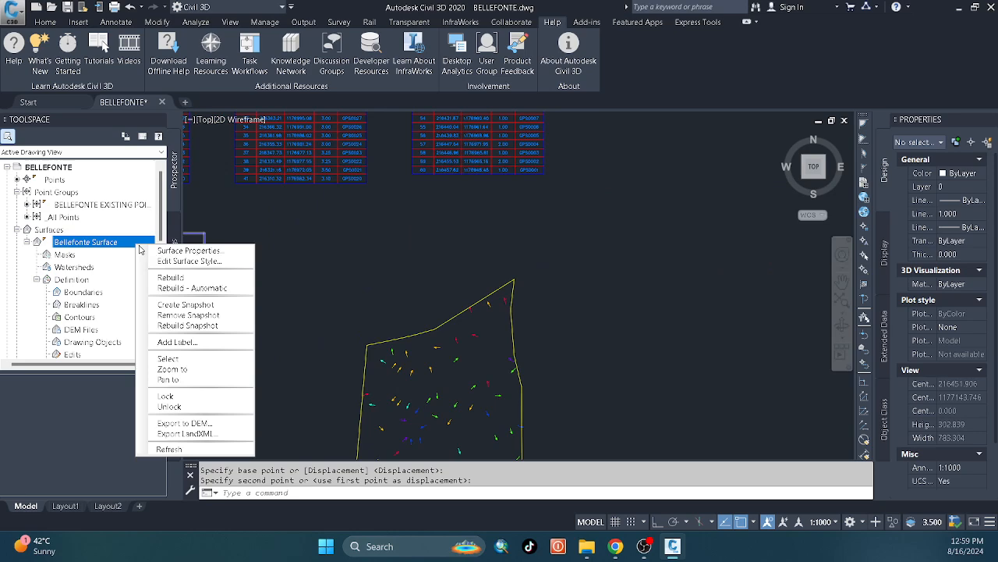
pyautogui.click(192, 252)
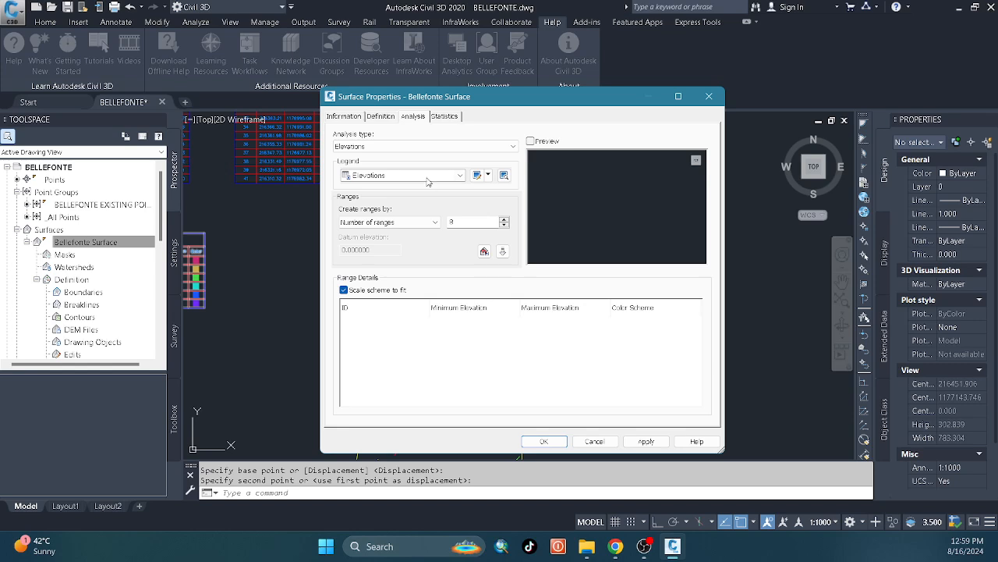
pyautogui.click(428, 180)
pyautogui.click(428, 179)
pyautogui.click(709, 97)
# In the Belefonte SurfaceStyle of Bellefonte Surface, make Elevations visible, hide Slope Arrows in plan view, and apply the changes.
pyautogui.rightClick(118, 245)
pyautogui.click(174, 253)
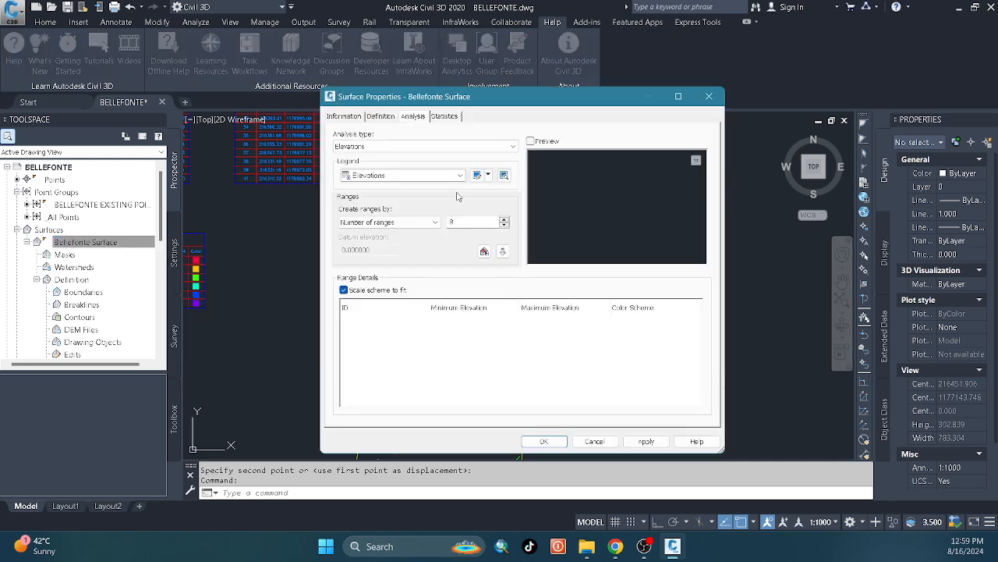
pyautogui.click(349, 117)
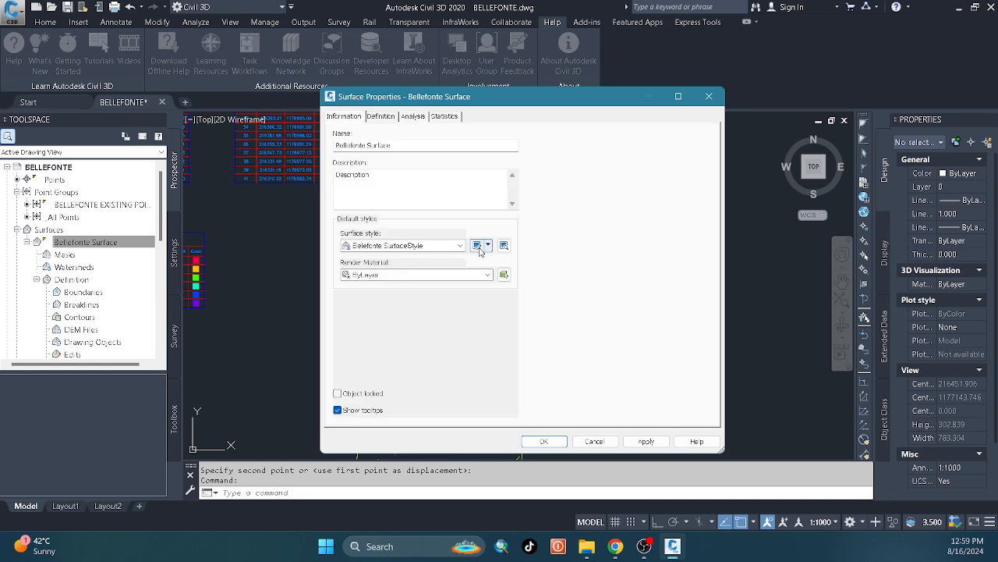
pyautogui.click(420, 247)
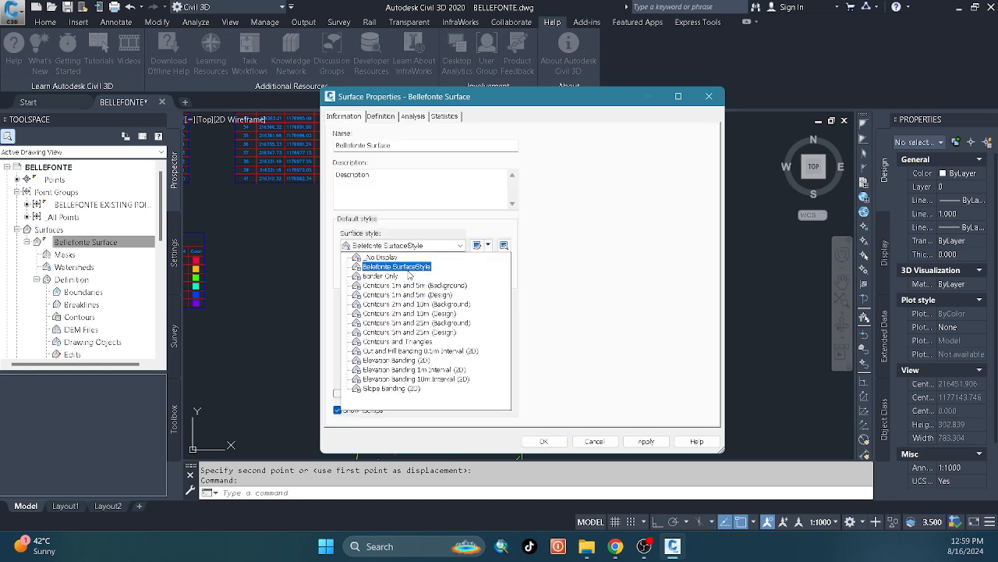
pyautogui.click(397, 267)
pyautogui.click(487, 245)
pyautogui.click(507, 286)
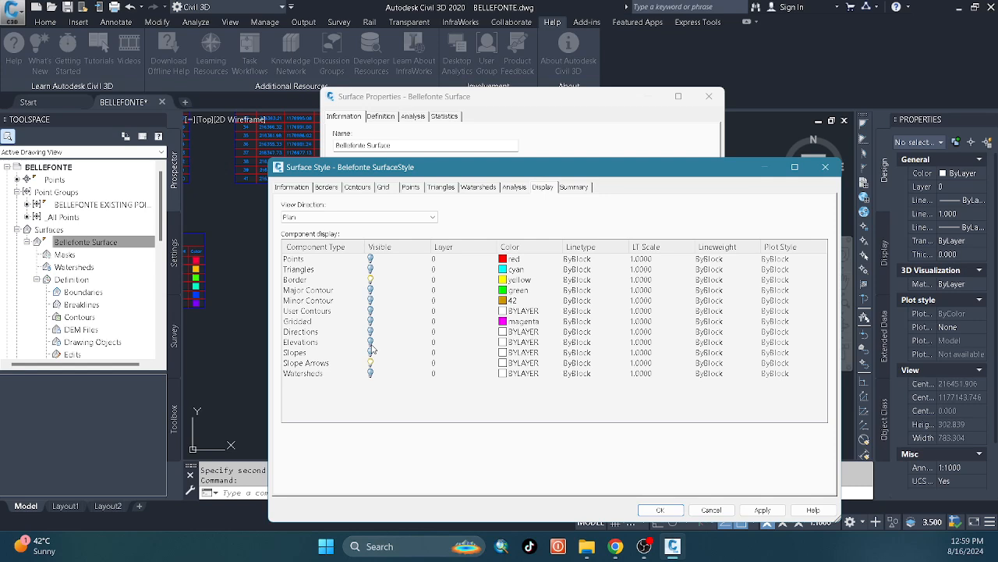
pyautogui.click(371, 345)
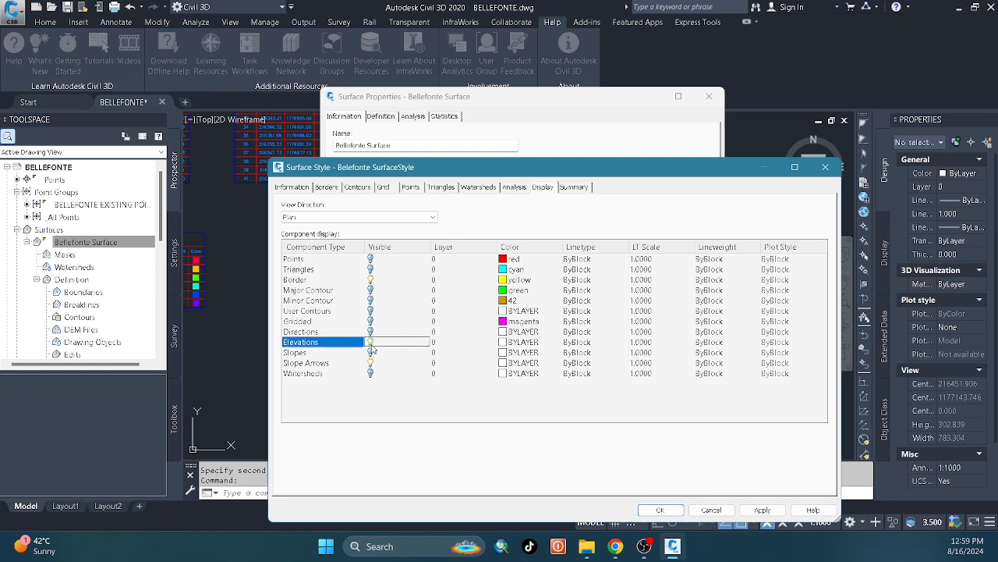
pyautogui.click(371, 364)
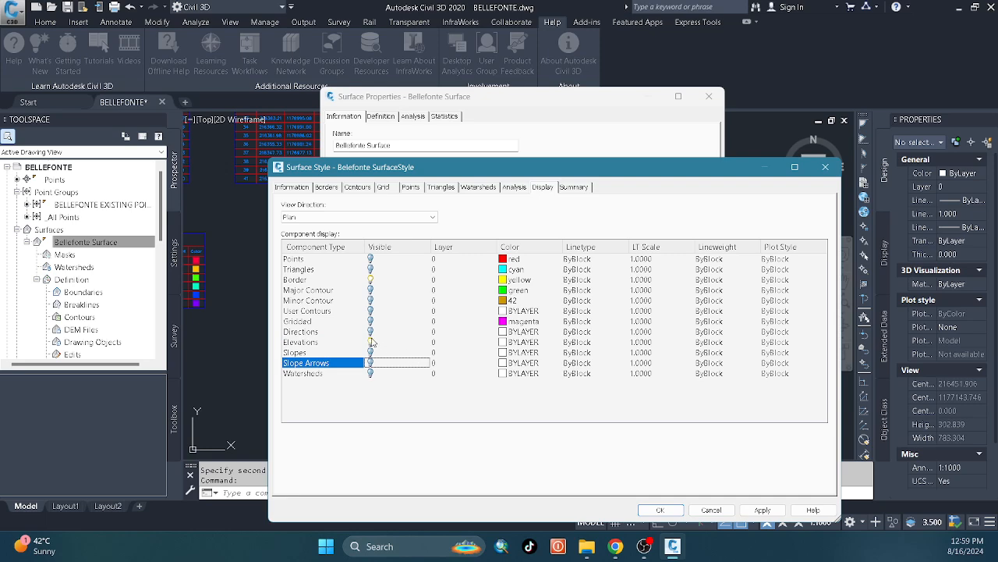
pyautogui.click(762, 509)
pyautogui.click(662, 511)
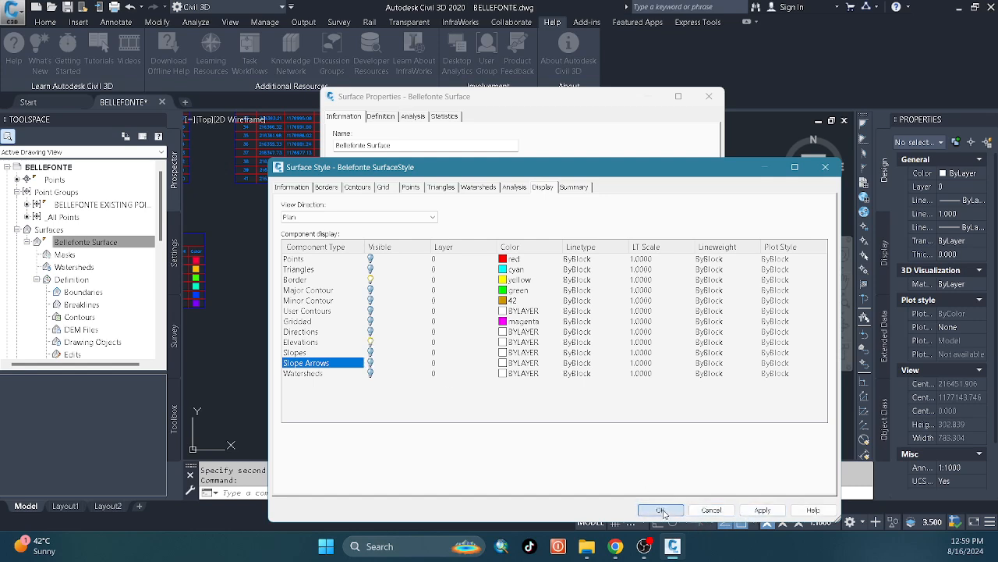
# Review the Directions and Elevations analysis settings of the surface style and accept the style.
pyautogui.click(515, 187)
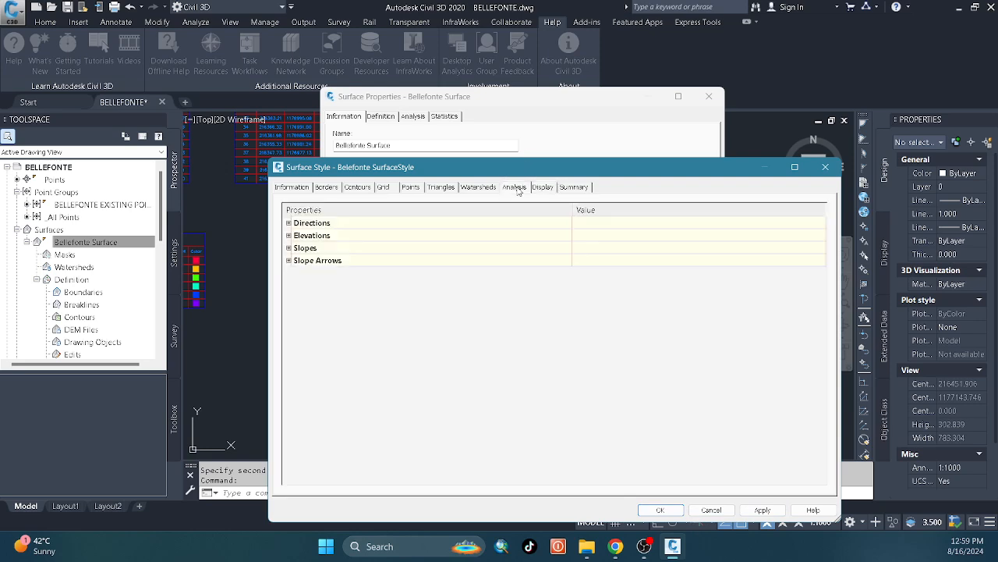
pyautogui.click(289, 223)
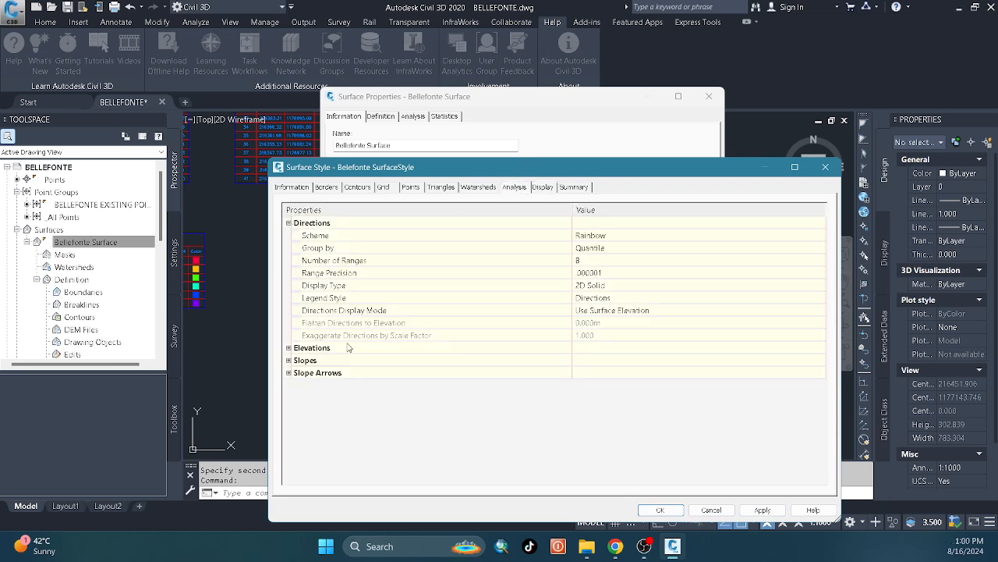
pyautogui.click(288, 347)
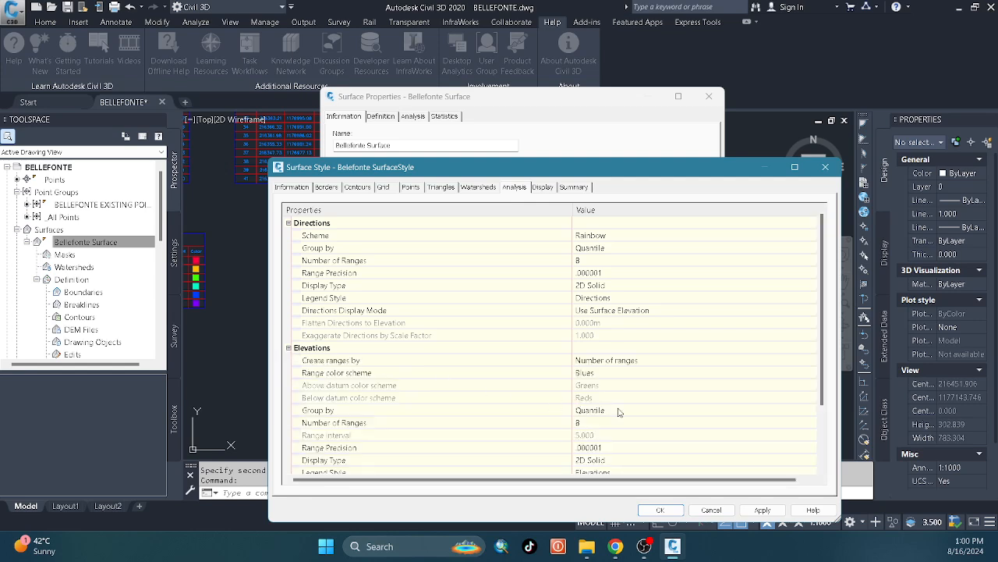
pyautogui.scroll(-2, 632, 421)
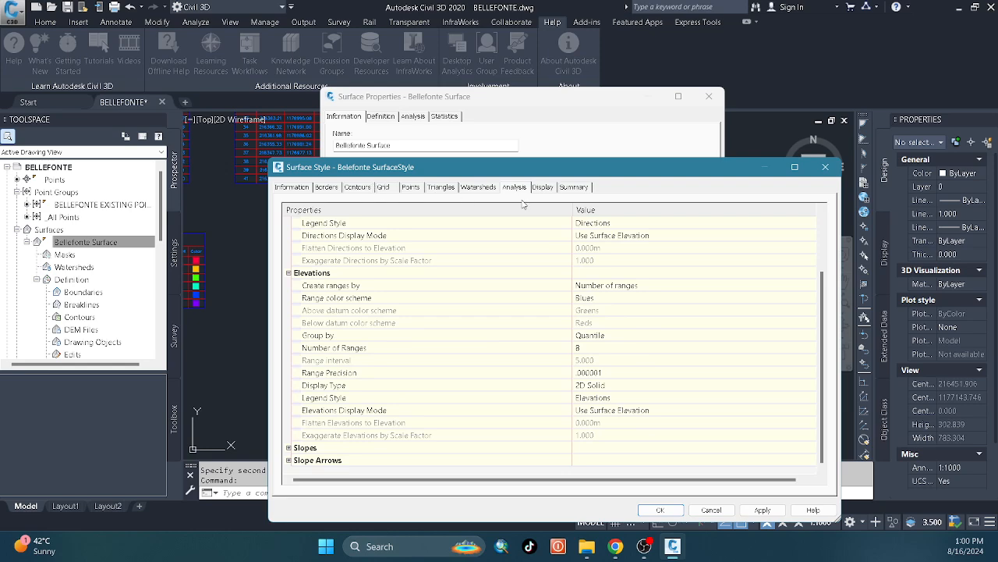
pyautogui.click(295, 187)
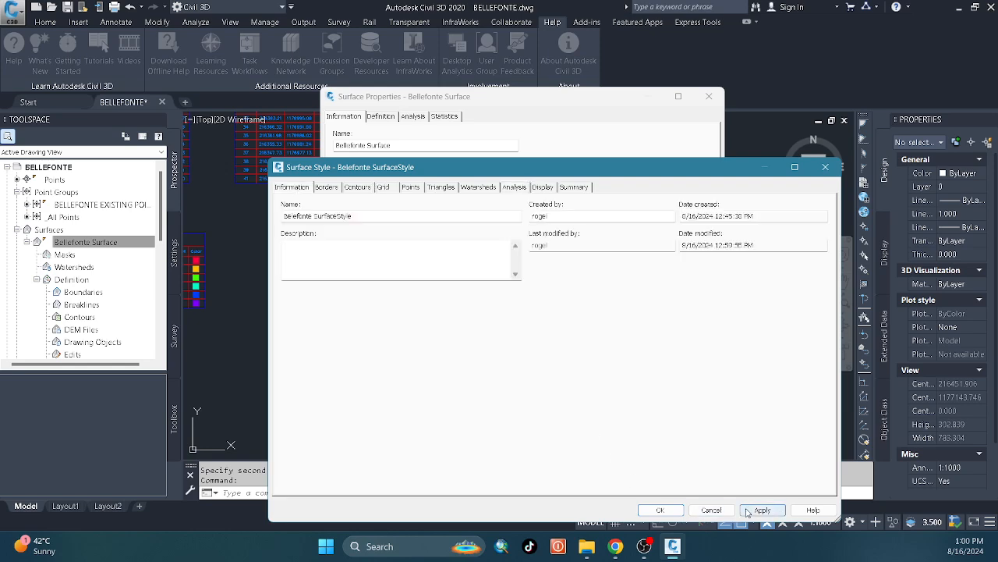
pyautogui.click(659, 509)
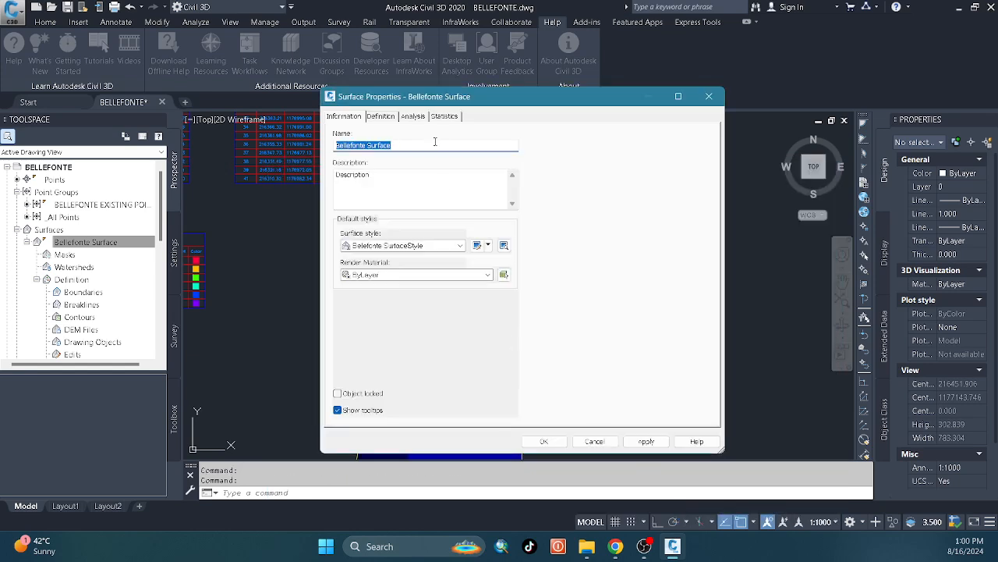
# Run an Elevations analysis on Bellefonte Surface with ranges created by Number of ranges, and apply it.
pyautogui.click(414, 117)
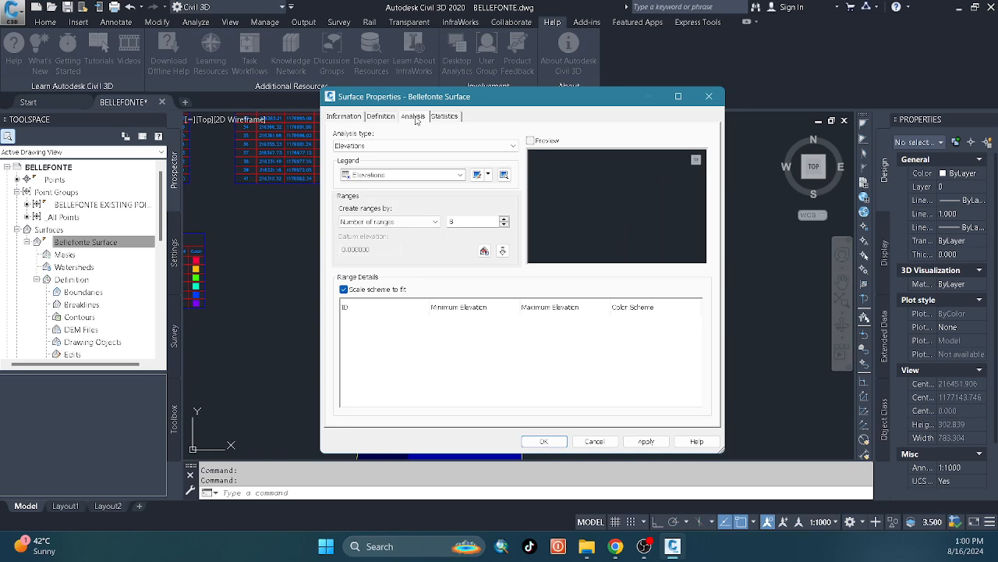
pyautogui.click(442, 146)
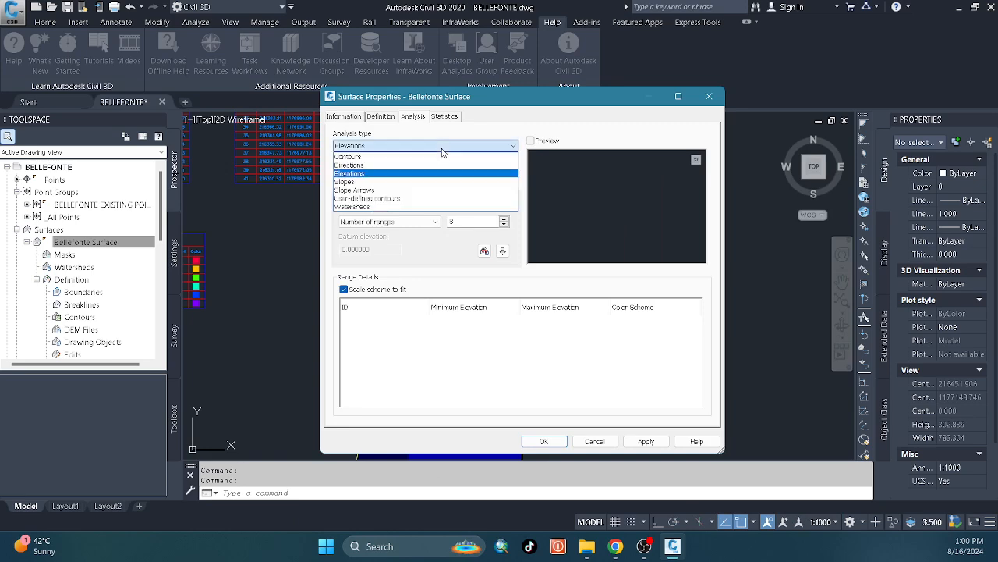
pyautogui.click(418, 173)
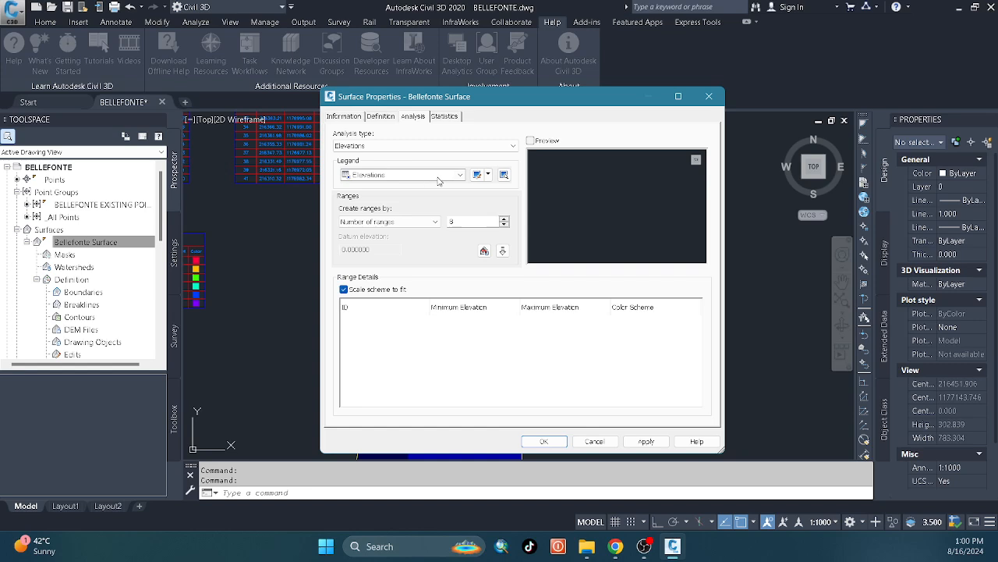
pyautogui.click(503, 250)
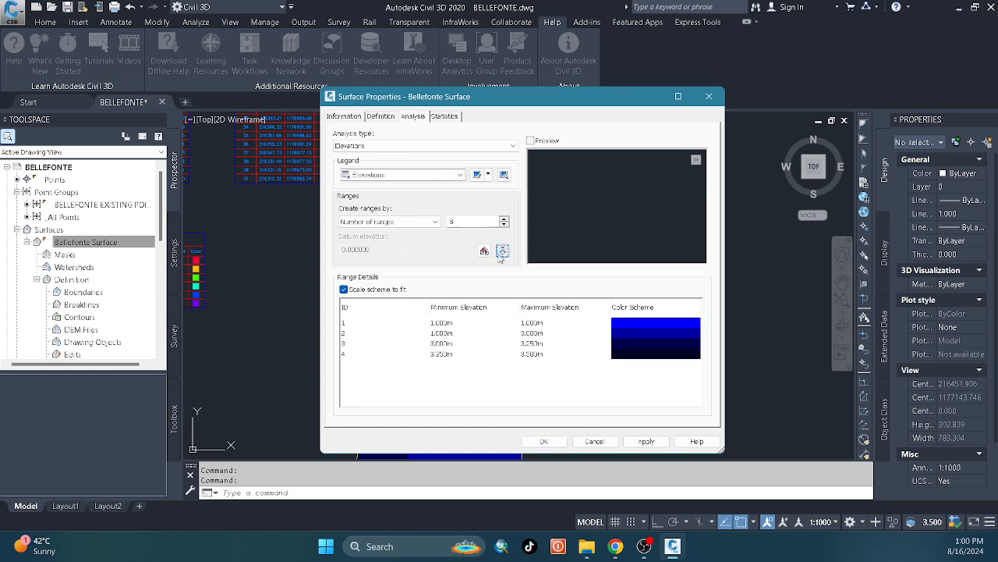
pyautogui.click(435, 222)
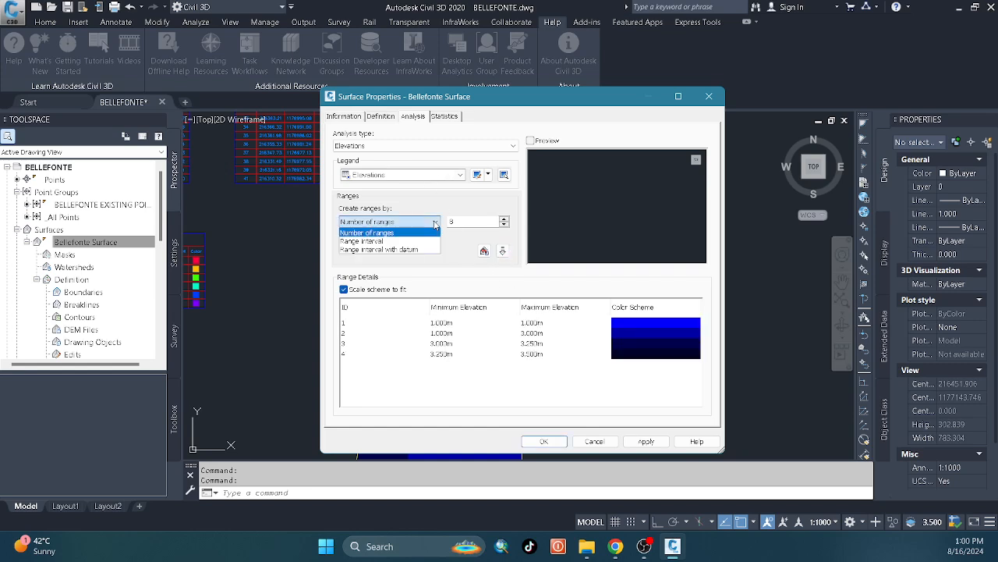
pyautogui.click(423, 232)
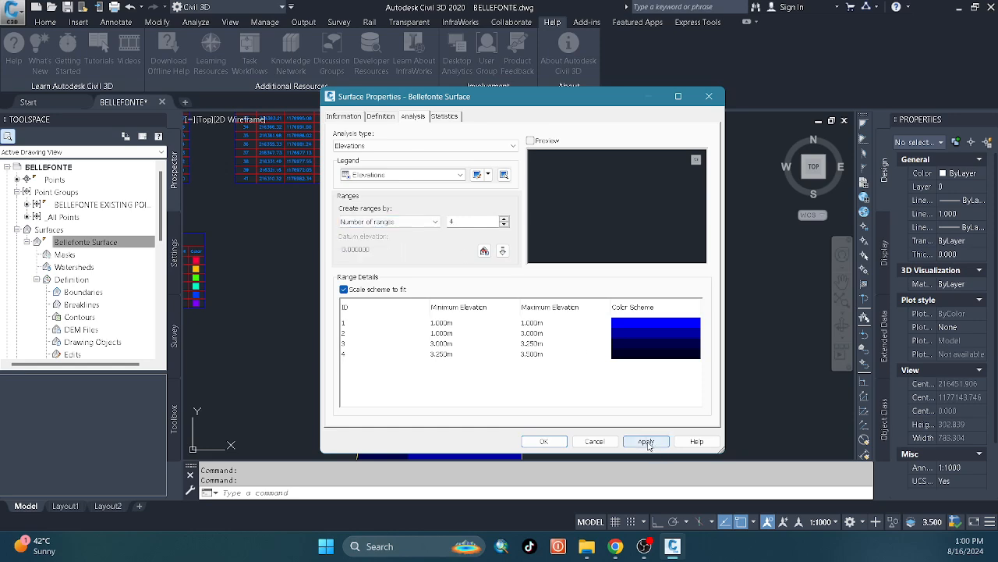
pyautogui.click(646, 442)
pyautogui.click(544, 442)
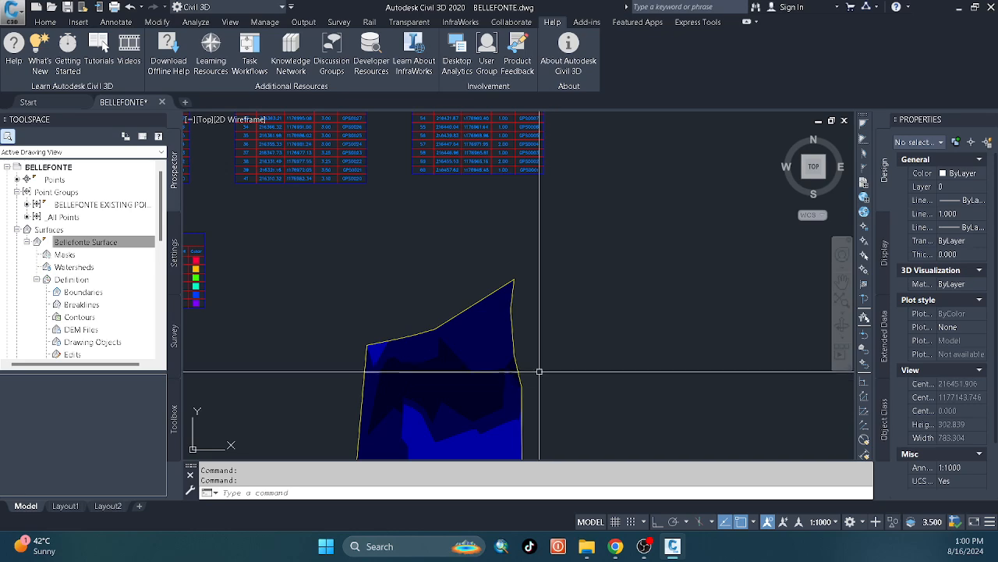
# Add a dynamic elevations legend table for Bellefonte Surface, place it east of the surface boundary, and inspect it.
pyautogui.moveTo(453, 305); pyautogui.dragTo(422, 261, button='middle')
pyautogui.click(439, 317)
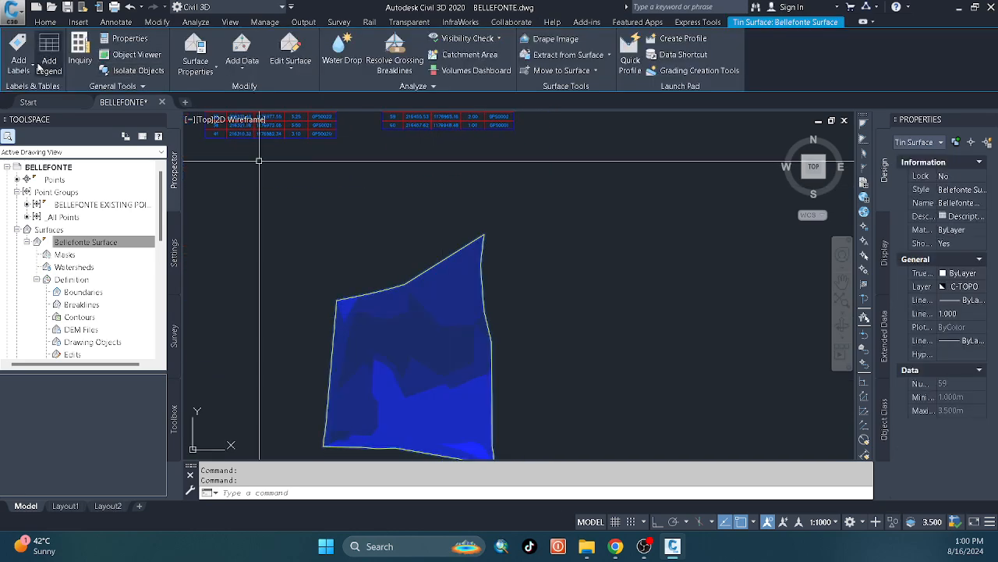
pyautogui.click(41, 67)
pyautogui.click(487, 332)
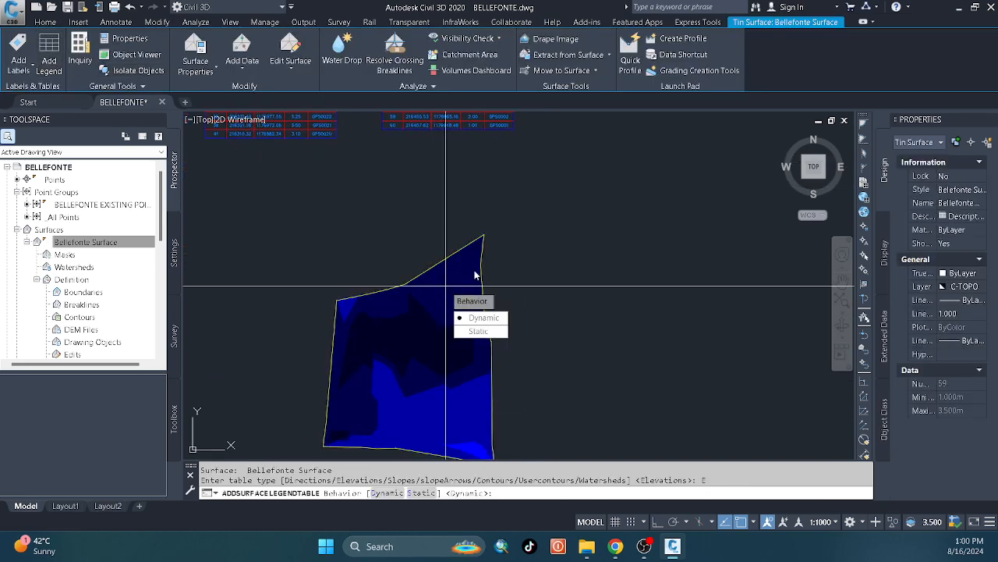
pyautogui.click(482, 317)
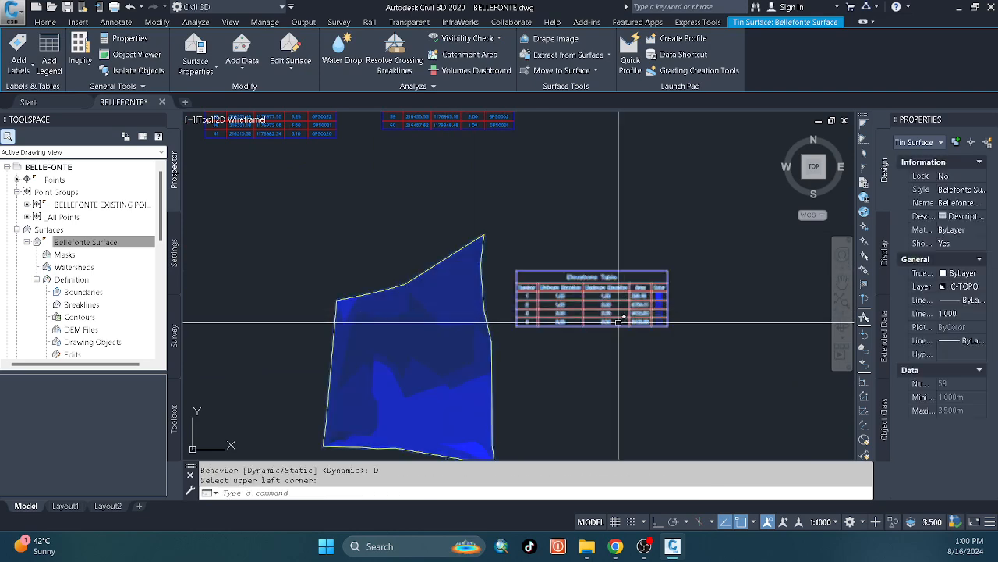
pyautogui.scroll(4, 618, 321)
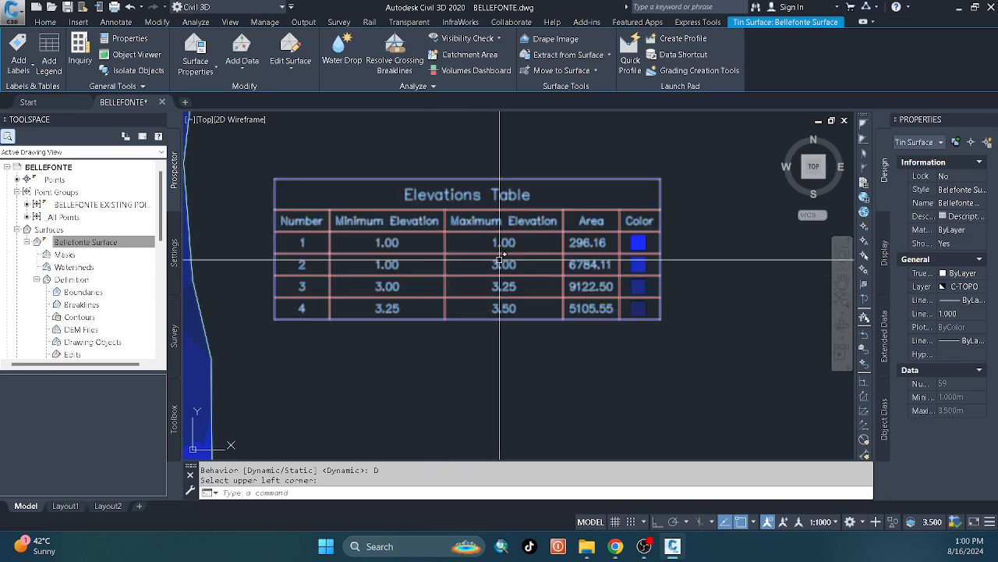
pyautogui.scroll(-4, 519, 298)
pyautogui.scroll(-3, 520, 295)
pyautogui.scroll(5, 439, 310)
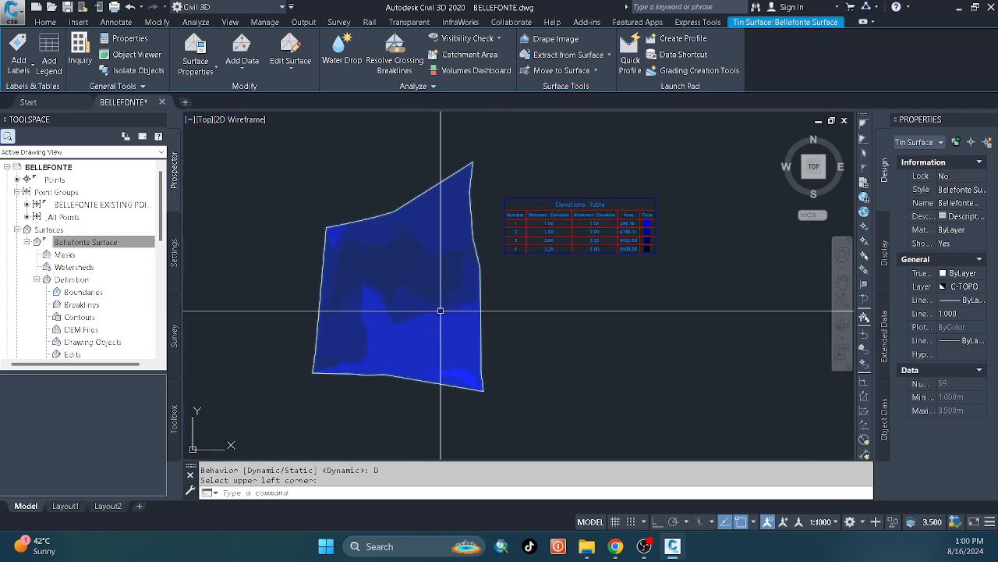
# Move the Elevations Table from the east side of the surface to the area beneath the point tables.
pyautogui.scroll(-6, 421, 312)
pyautogui.click(600, 317)
pyautogui.click(528, 266)
pyautogui.click(528, 265)
pyautogui.click(491, 281)
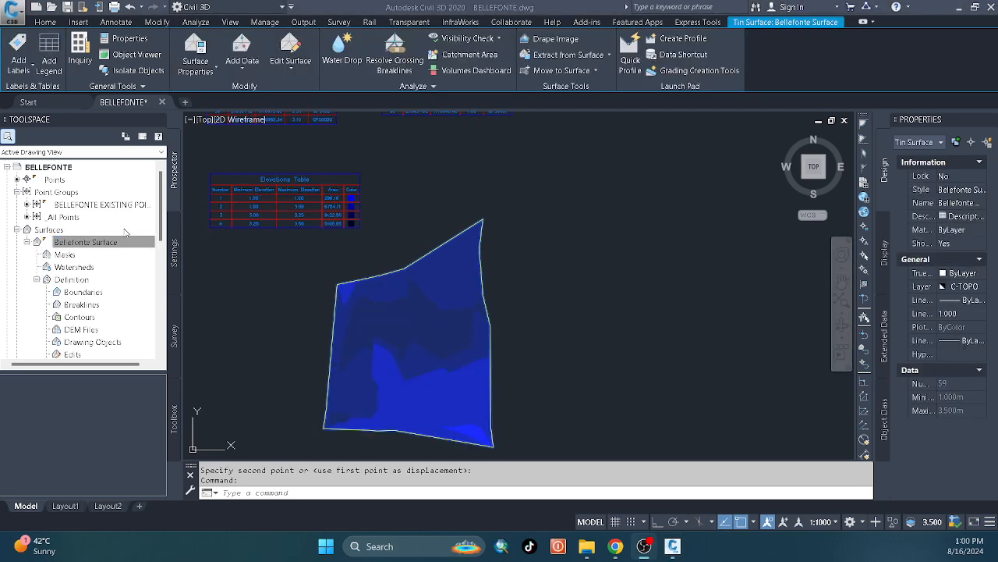
# In the plan display of Belefonte SurfaceStyle, turn off the Elevations component, turn on Directions, and apply the change.
pyautogui.rightClick(98, 242)
pyautogui.click(150, 250)
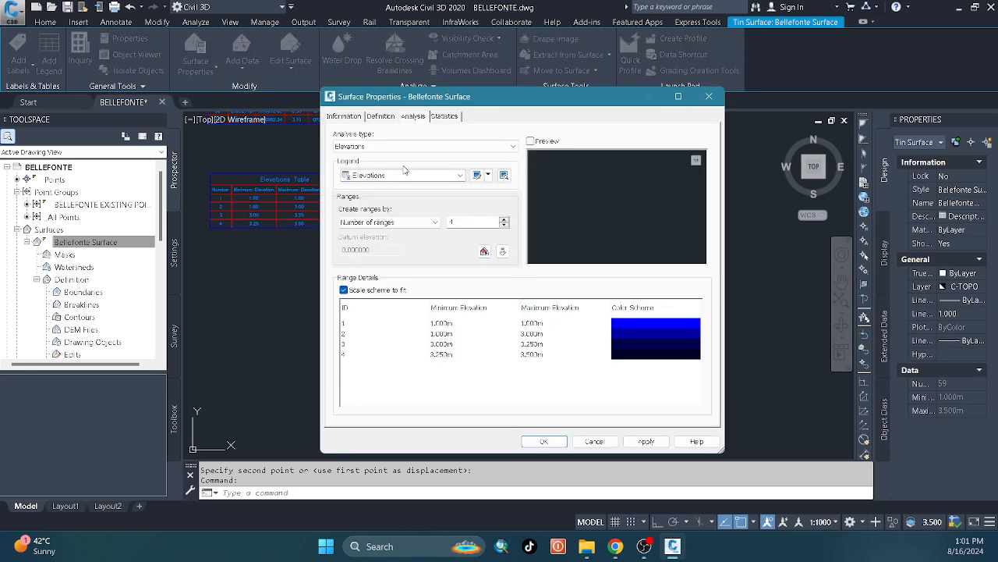
pyautogui.click(347, 116)
pyautogui.click(488, 245)
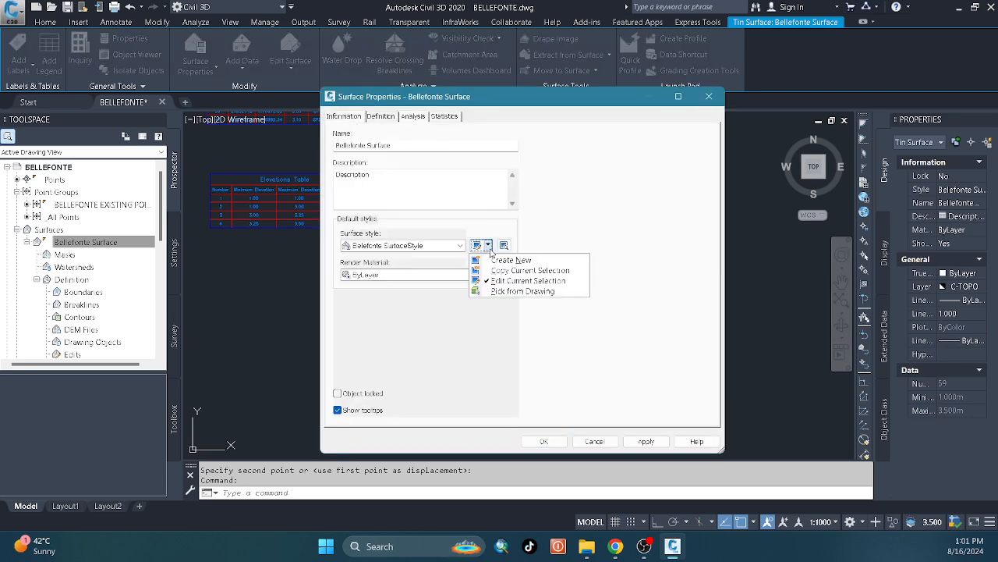
pyautogui.click(505, 287)
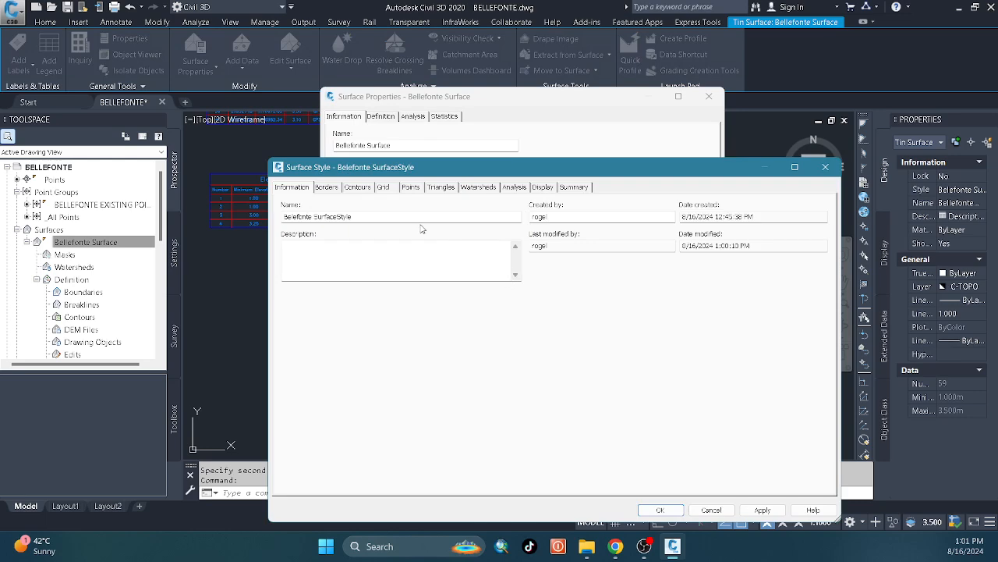
pyautogui.click(536, 188)
pyautogui.click(373, 344)
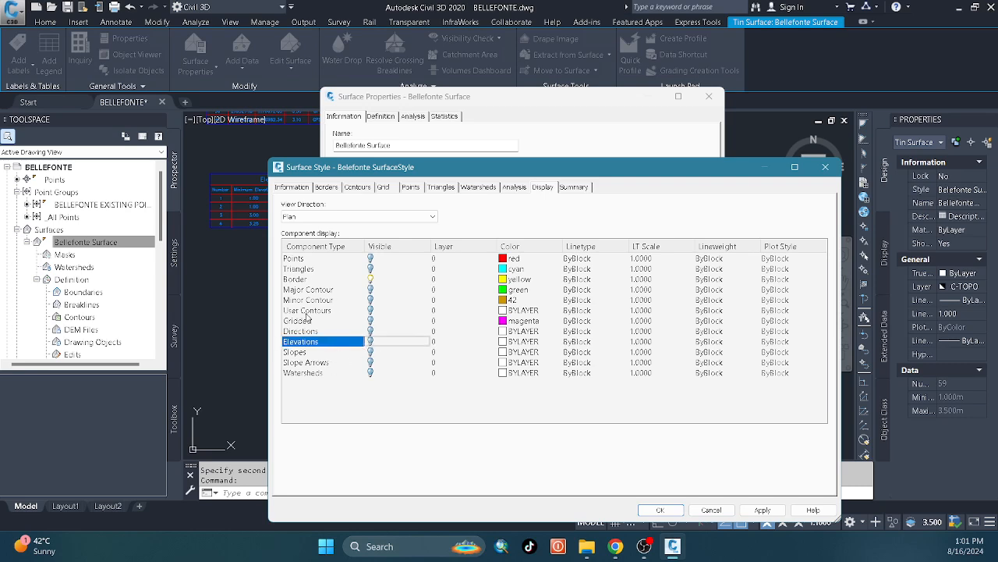
pyautogui.click(328, 330)
pyautogui.click(371, 331)
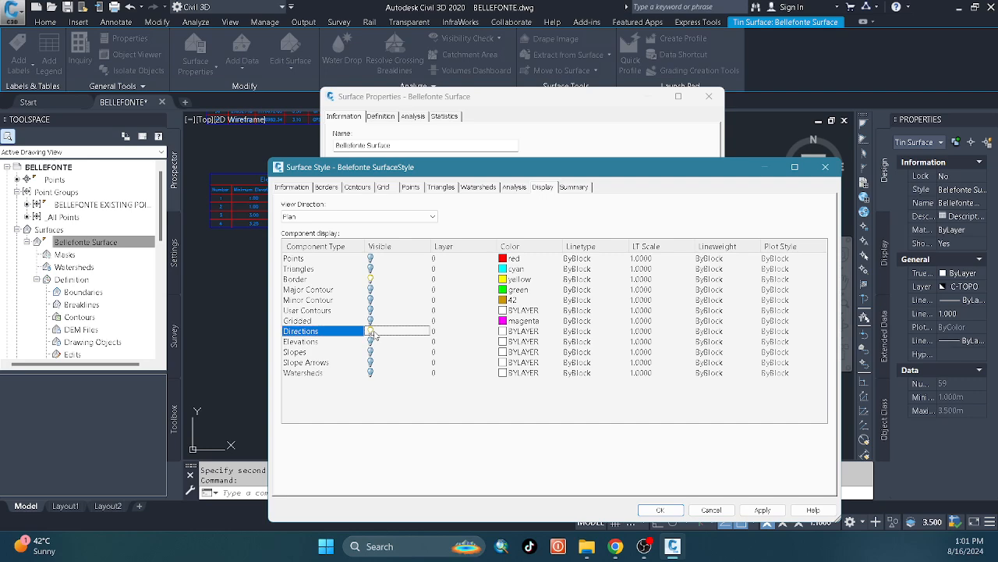
pyautogui.click(762, 510)
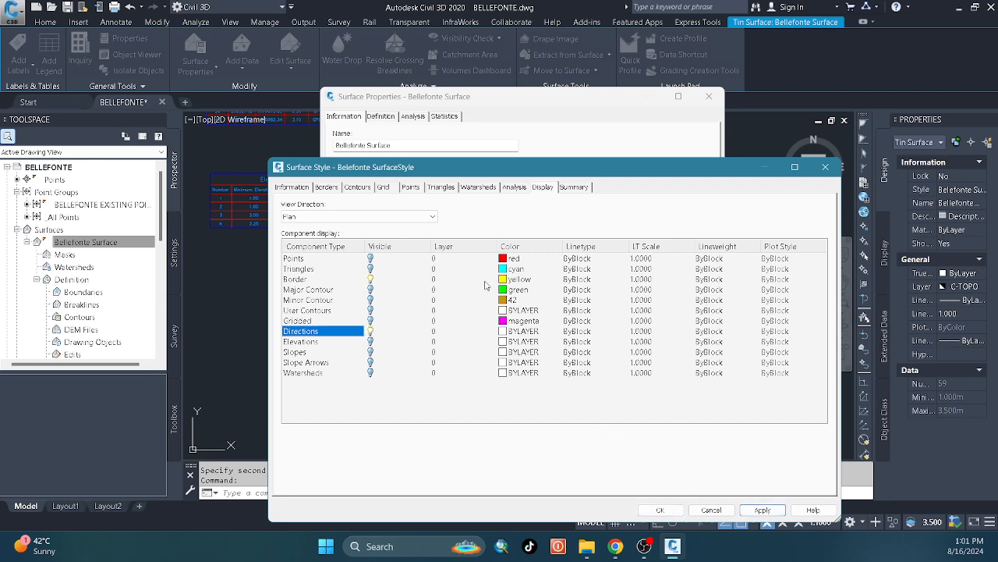
pyautogui.click(764, 512)
# Review the Directions analysis settings of the surface style, keep Group by at Quantile, and accept the style.
pyautogui.click(511, 188)
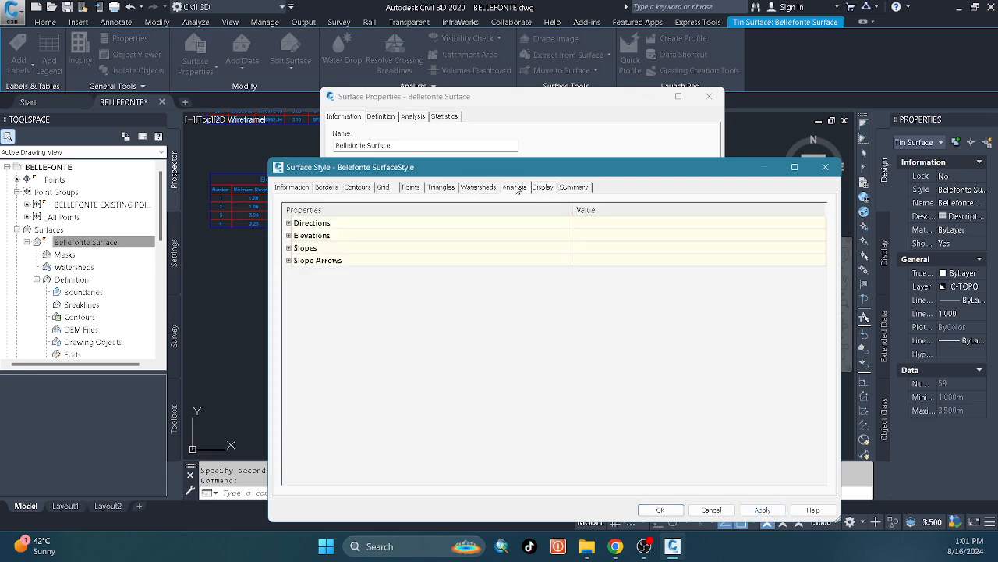
pyautogui.click(289, 223)
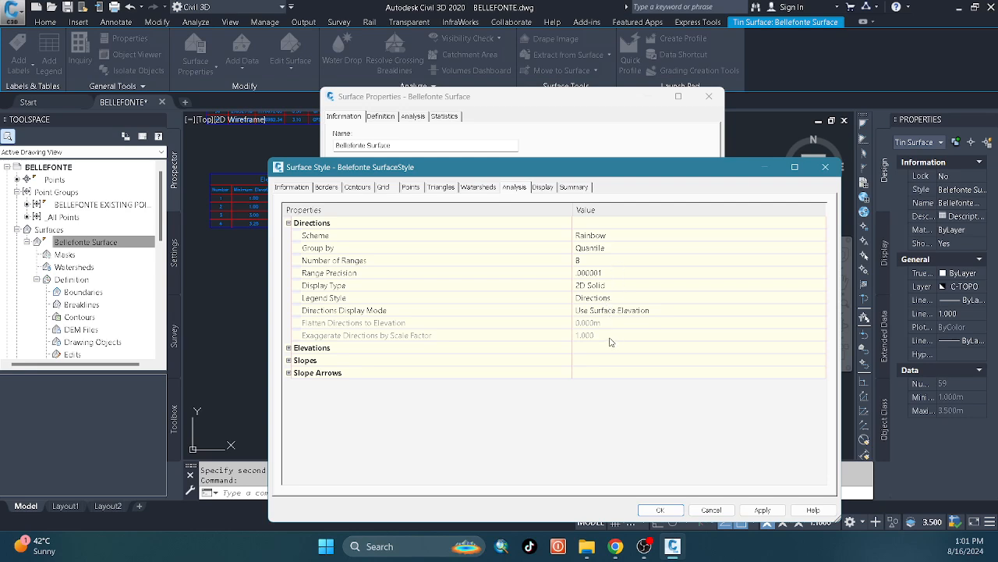
pyautogui.click(619, 246)
pyautogui.click(614, 208)
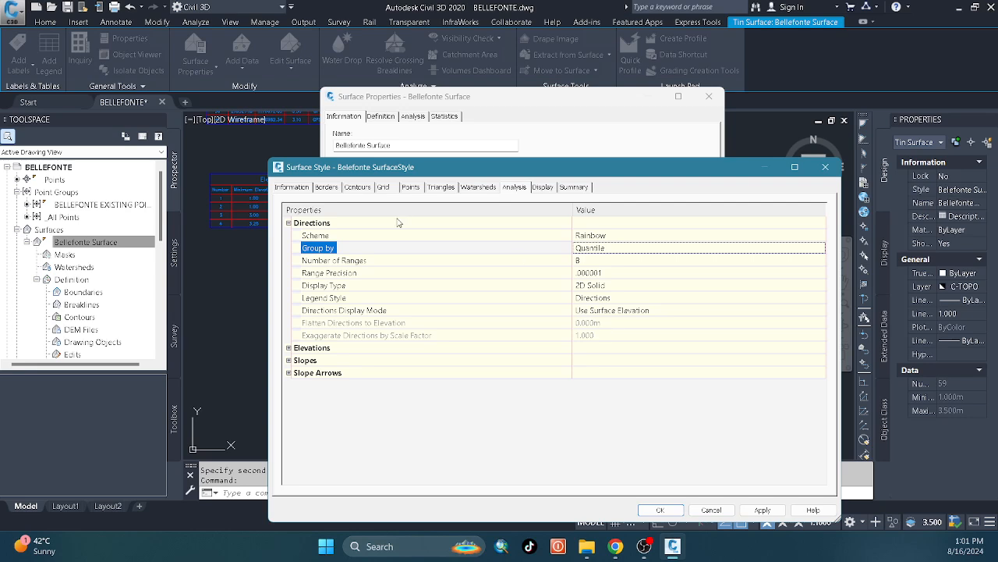
pyautogui.click(758, 511)
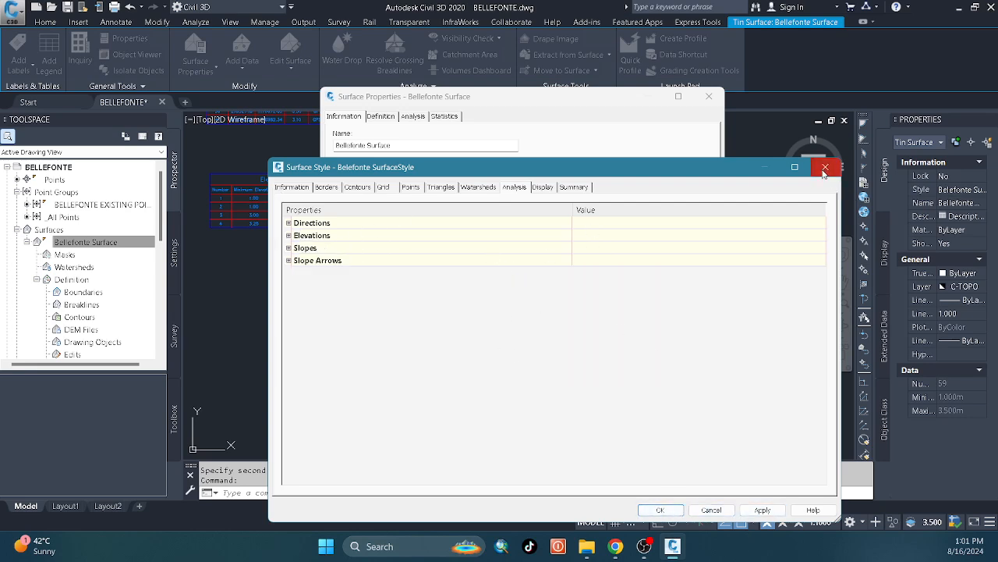
pyautogui.click(660, 510)
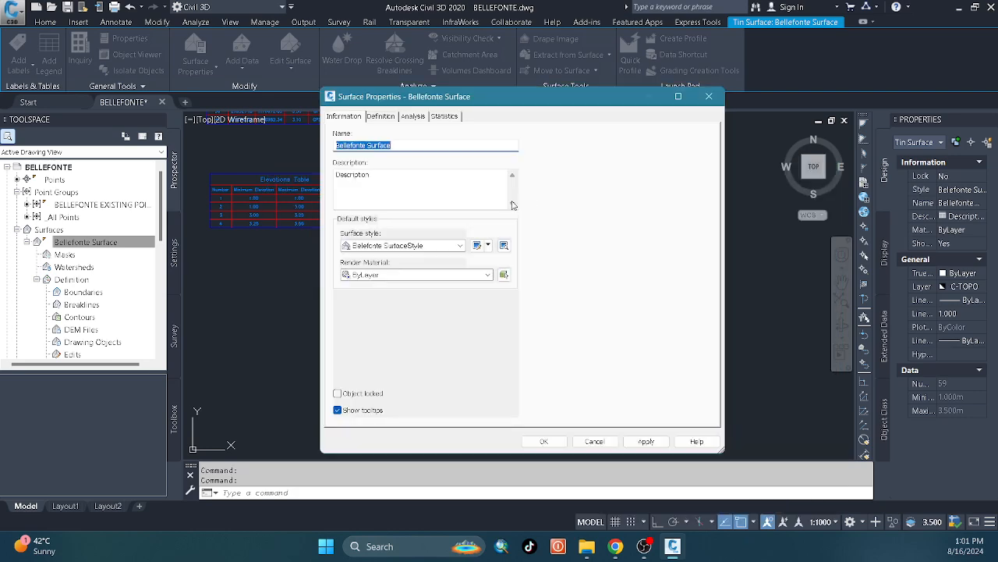
# Run a Directions analysis with 8 ranges on Bellefonte Surface and accept the surface properties.
pyautogui.click(414, 116)
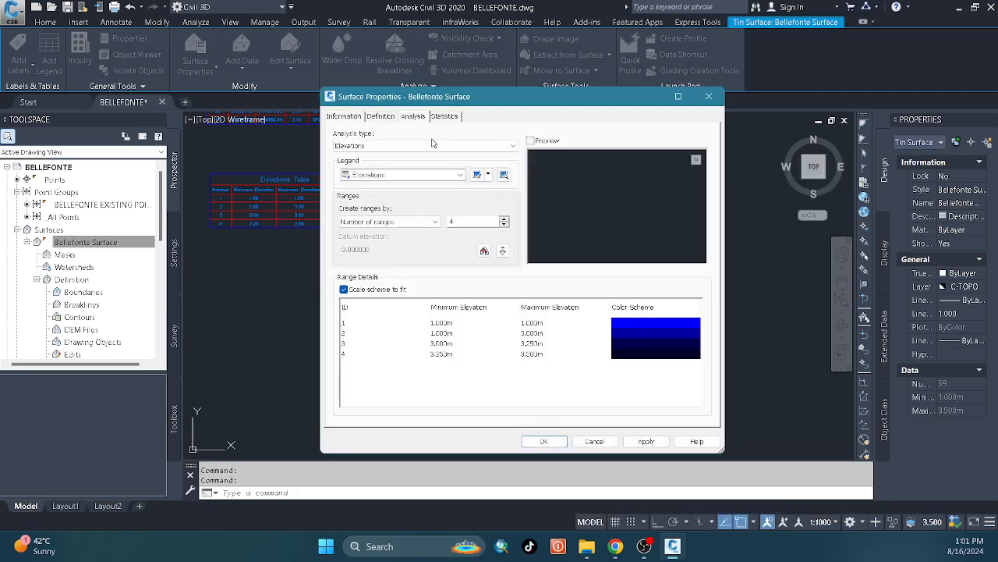
pyautogui.click(433, 145)
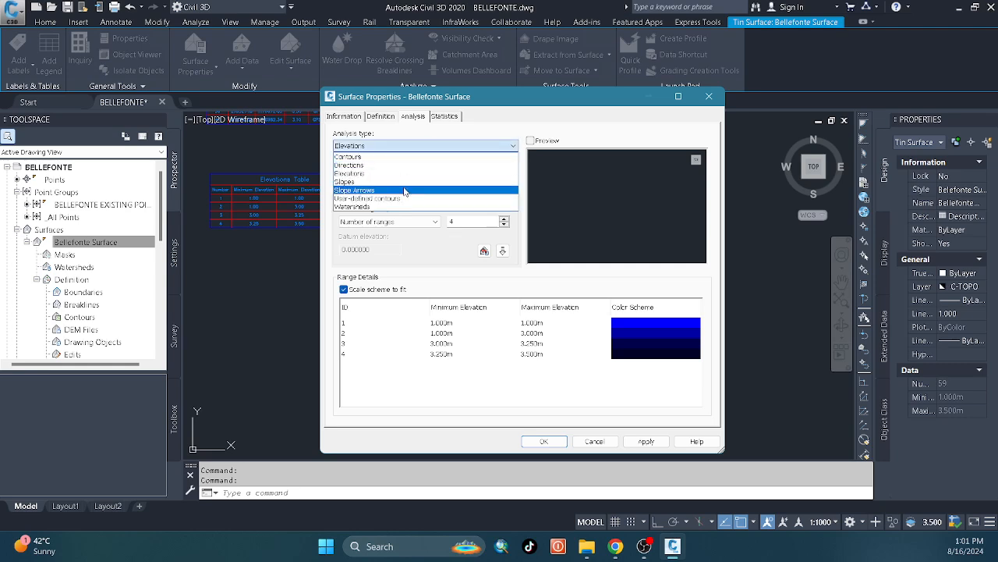
pyautogui.click(397, 166)
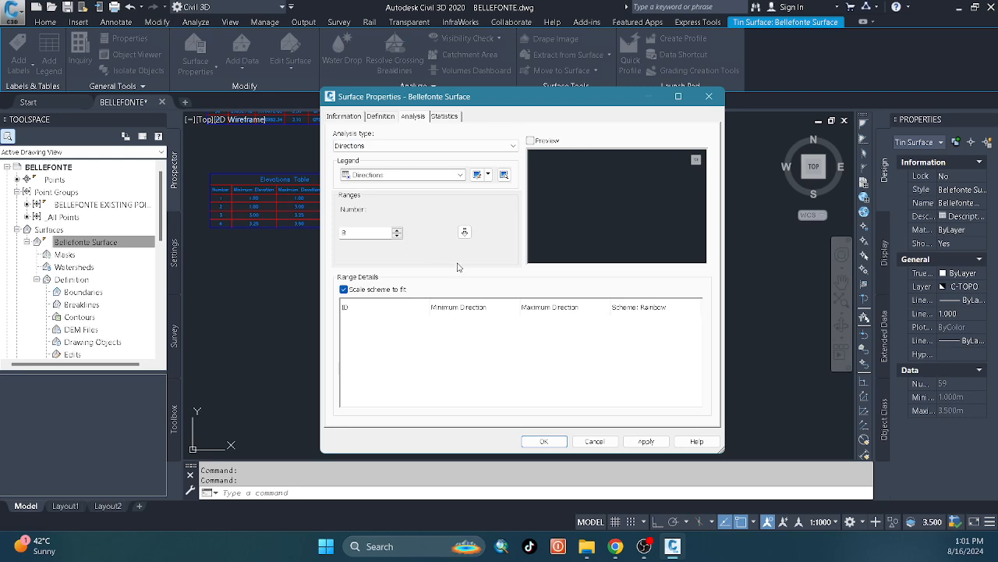
pyautogui.click(465, 232)
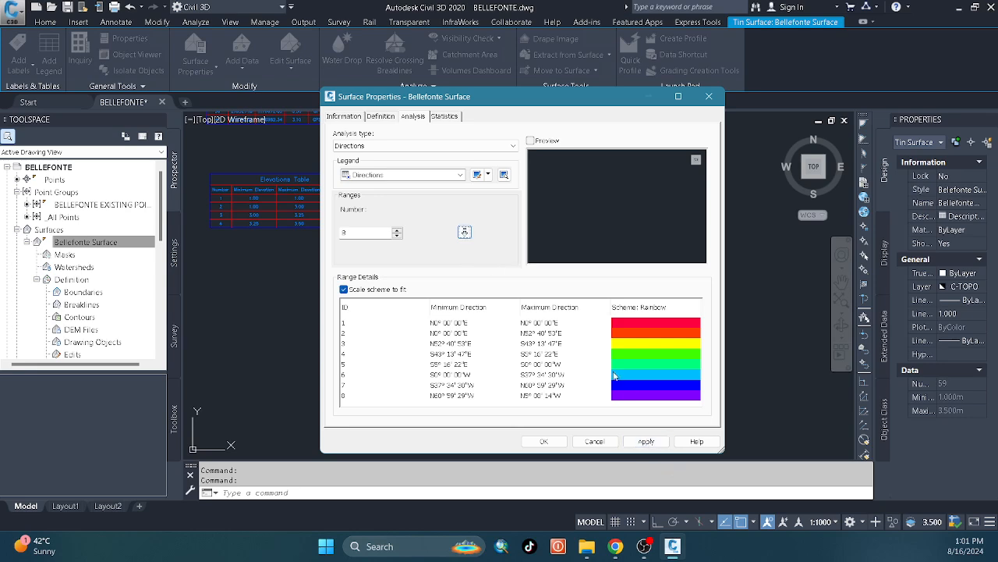
pyautogui.click(543, 441)
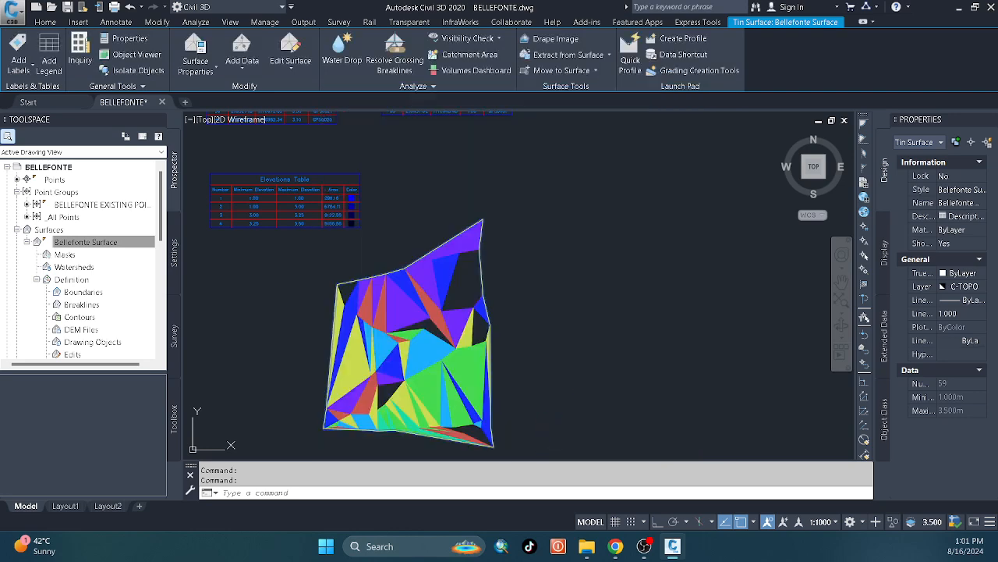
# Add a dynamic Directions legend table for Bellefonte Surface, place it east of the surface boundary, and inspect it.
pyautogui.click(458, 331)
pyautogui.click(572, 304)
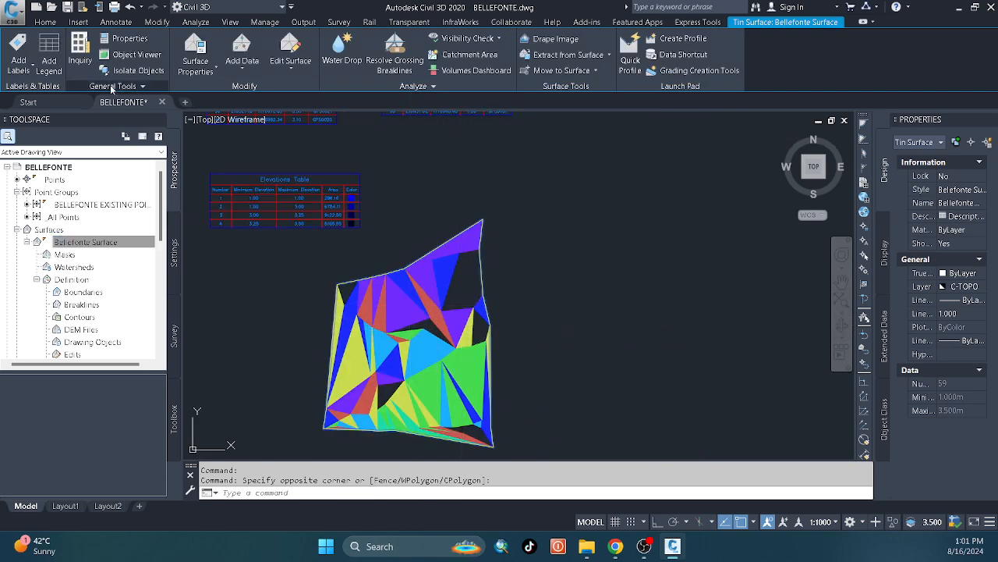
pyautogui.click(49, 54)
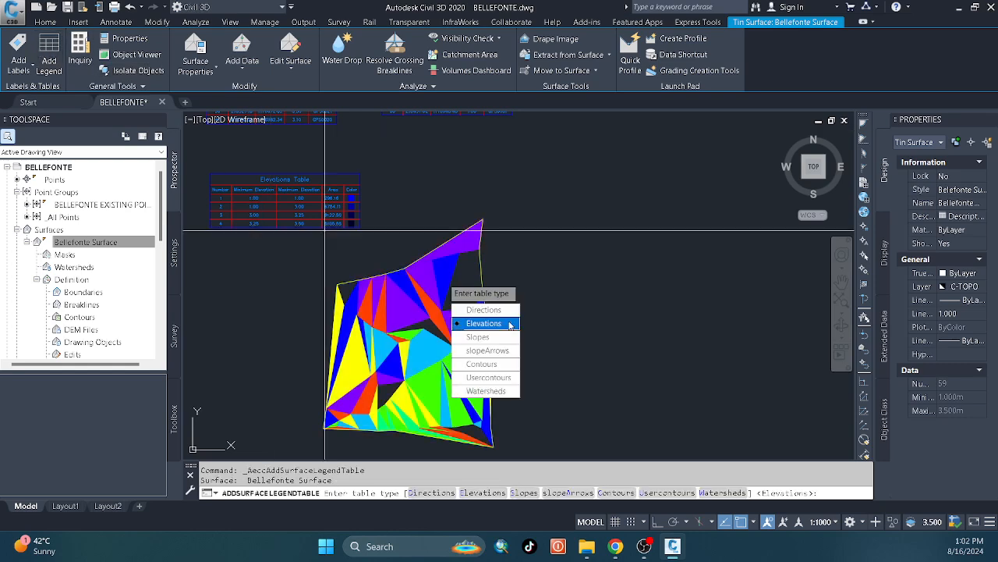
pyautogui.click(491, 310)
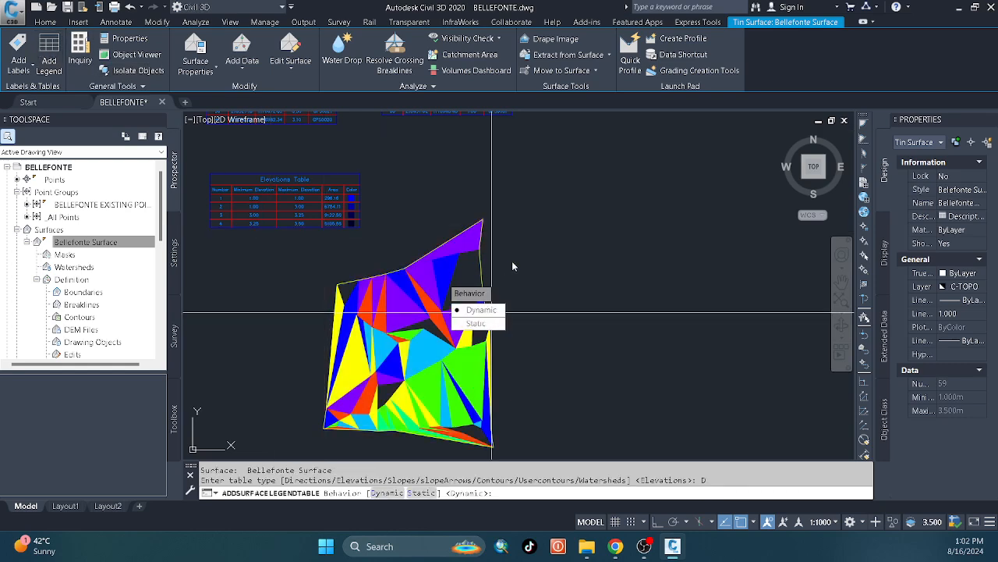
pyautogui.click(492, 310)
pyautogui.click(496, 259)
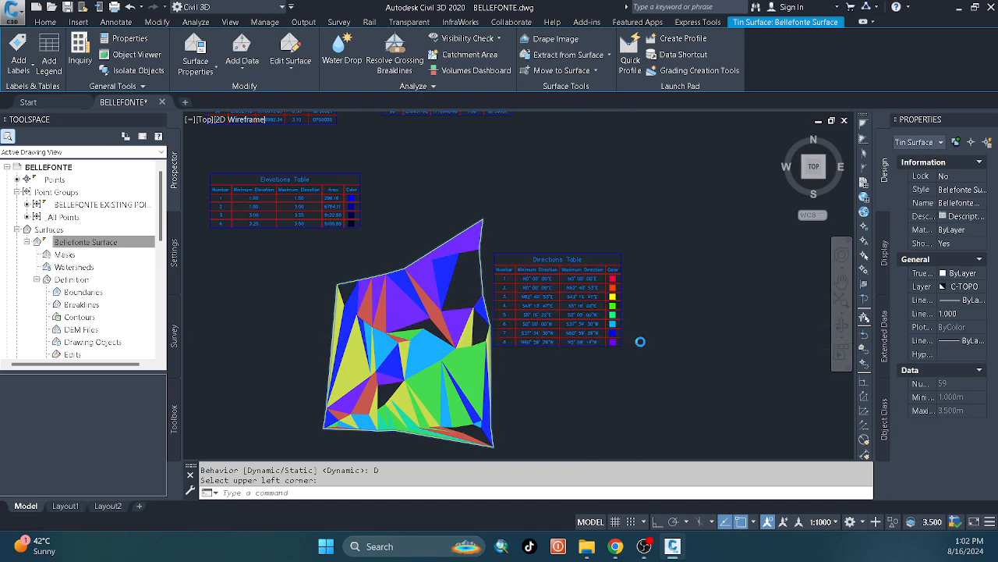
pyautogui.scroll(3, 583, 366)
pyautogui.scroll(-2, 577, 357)
pyautogui.scroll(4, 578, 357)
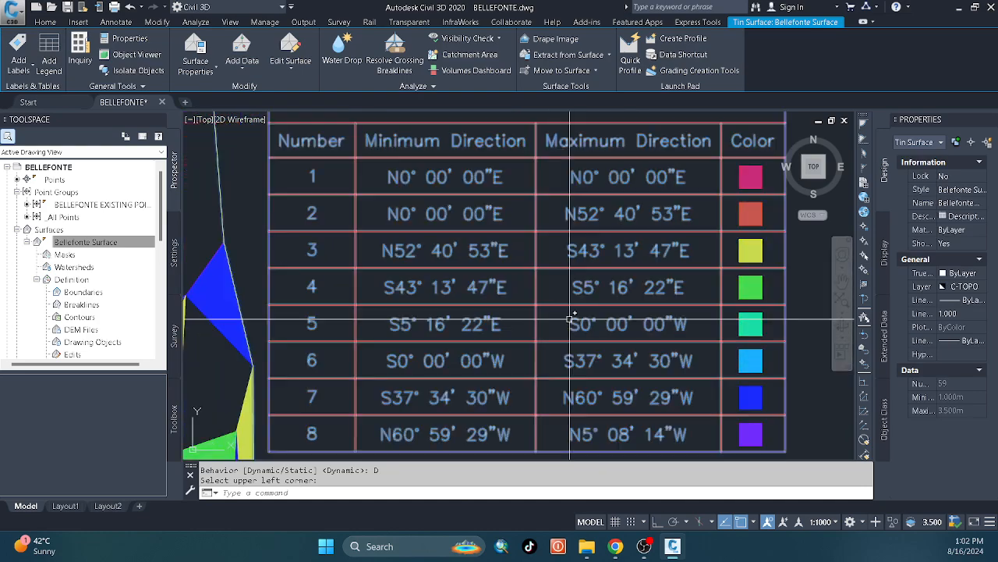
pyautogui.scroll(-2, 571, 320)
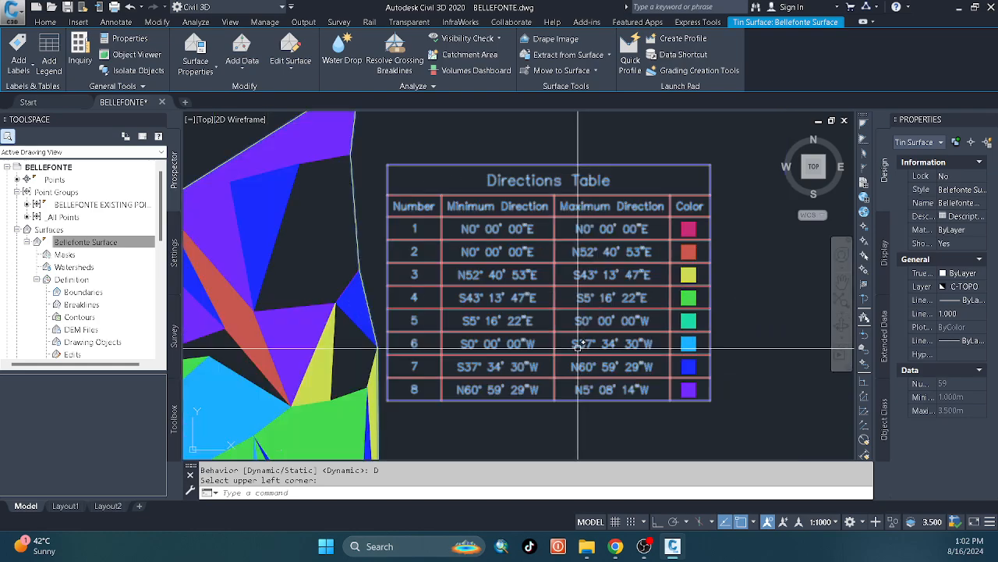
pyautogui.scroll(-4, 646, 357)
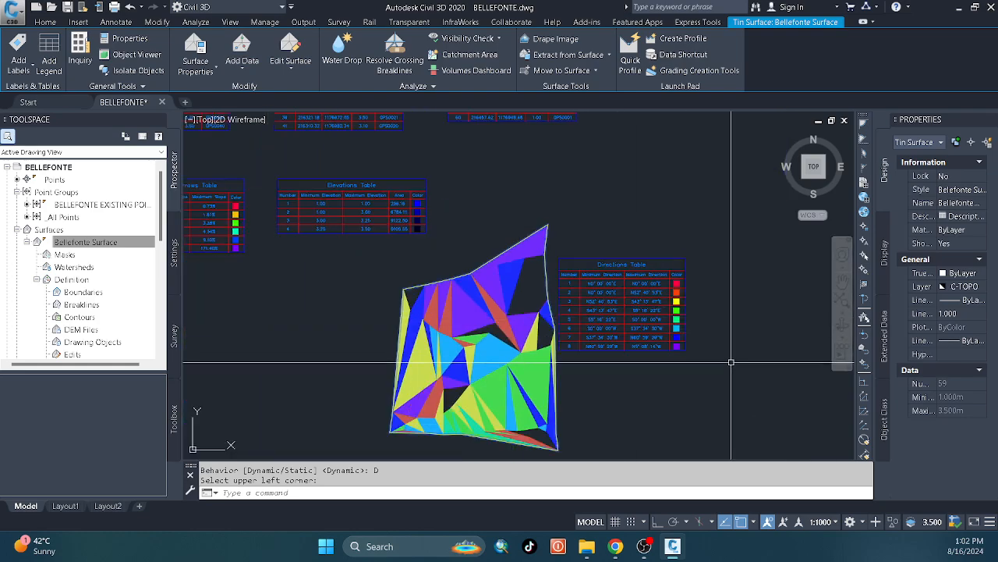
pyautogui.click(731, 363)
pyautogui.scroll(3, 681, 294)
pyautogui.scroll(-3, 733, 335)
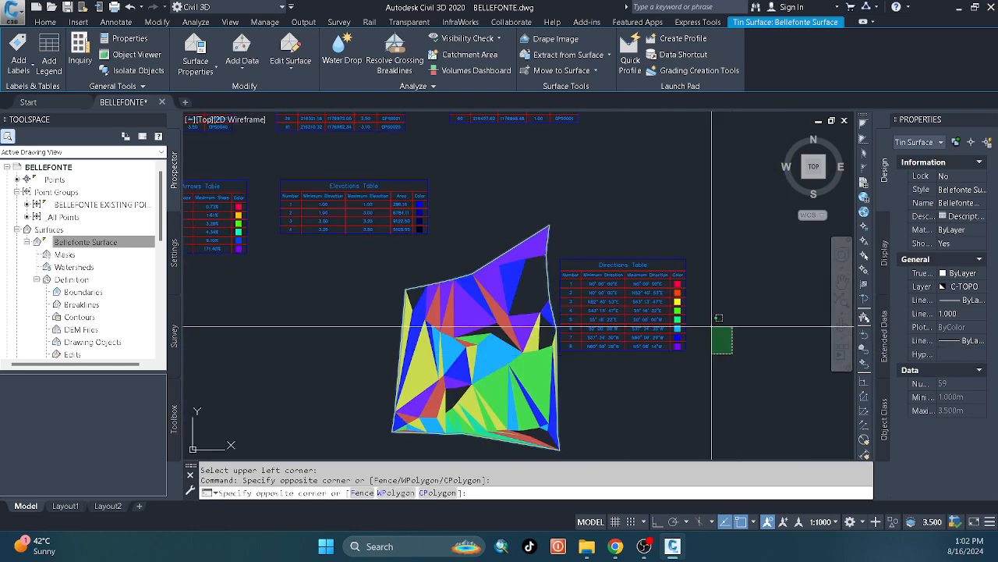
pyautogui.click(681, 264)
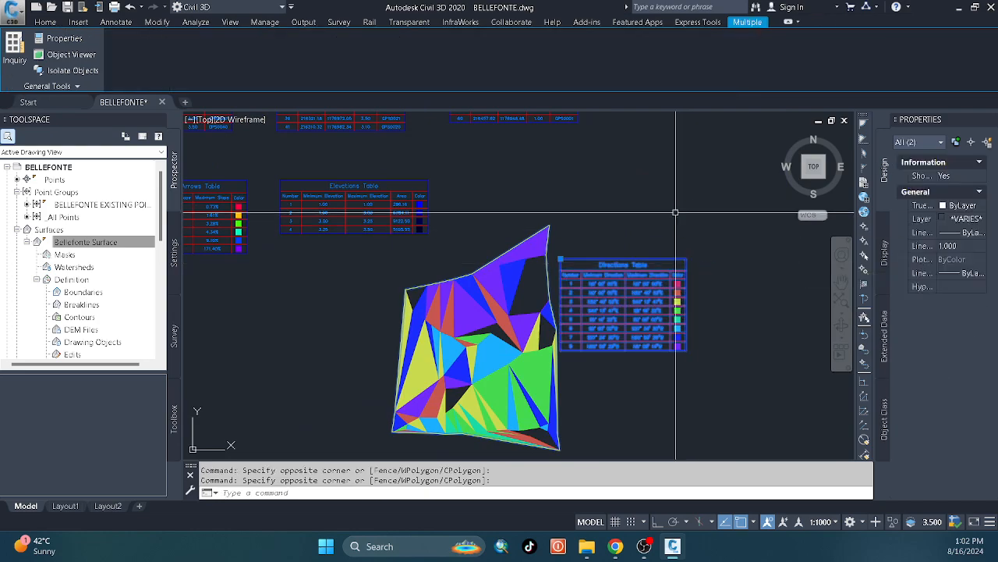
pyautogui.write('m')
pyautogui.press('Return')
pyautogui.click(682, 225)
pyautogui.scroll(-2, 606, 179)
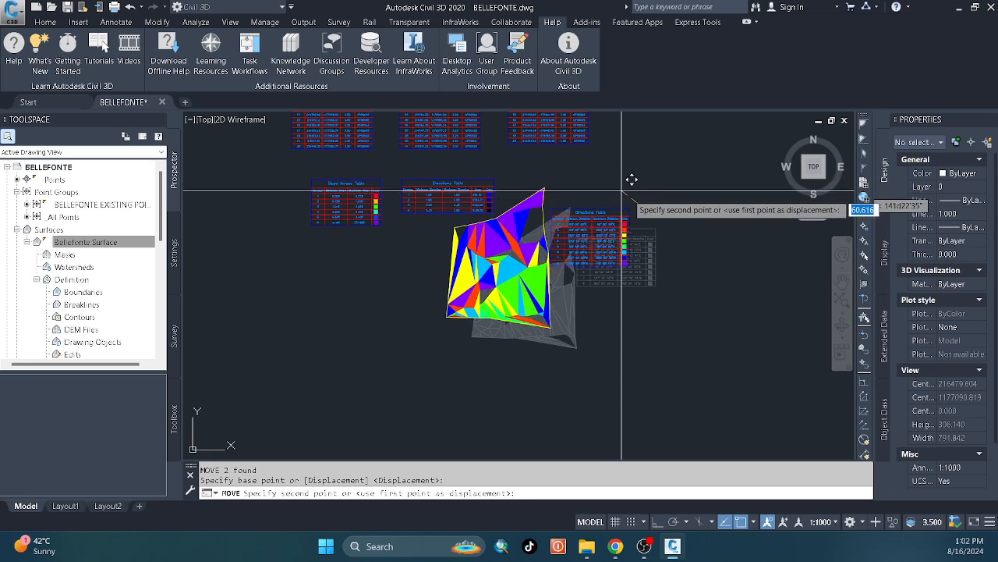
pyautogui.press('Escape')
pyautogui.press('Escape')
# Move only the Directions Table from the east side of the surface to the area beneath the Slope Arrows Table.
pyautogui.click(672, 197)
pyautogui.click(631, 262)
pyautogui.write('m')
pyautogui.press('Return')
pyautogui.click(743, 340)
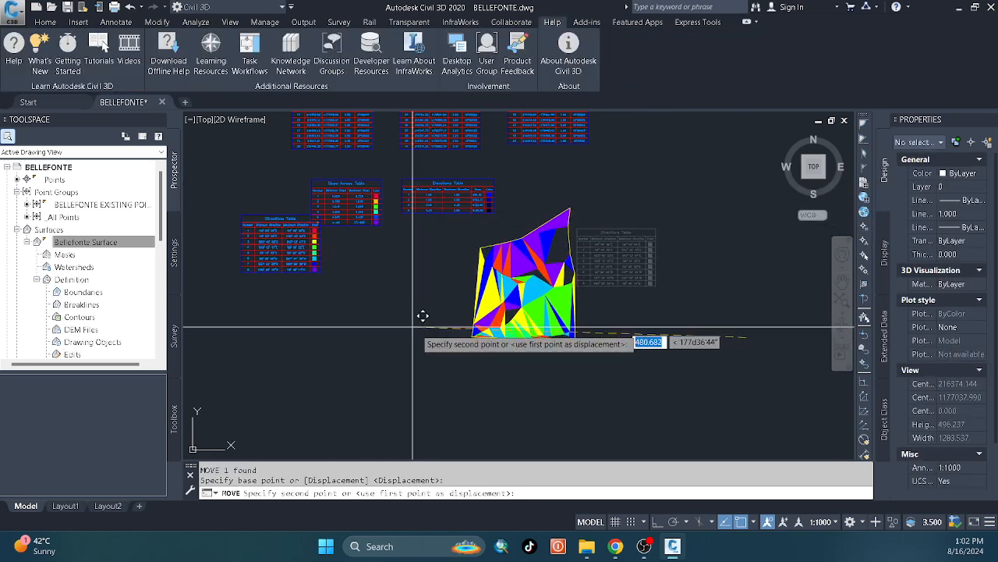
pyautogui.click(439, 322)
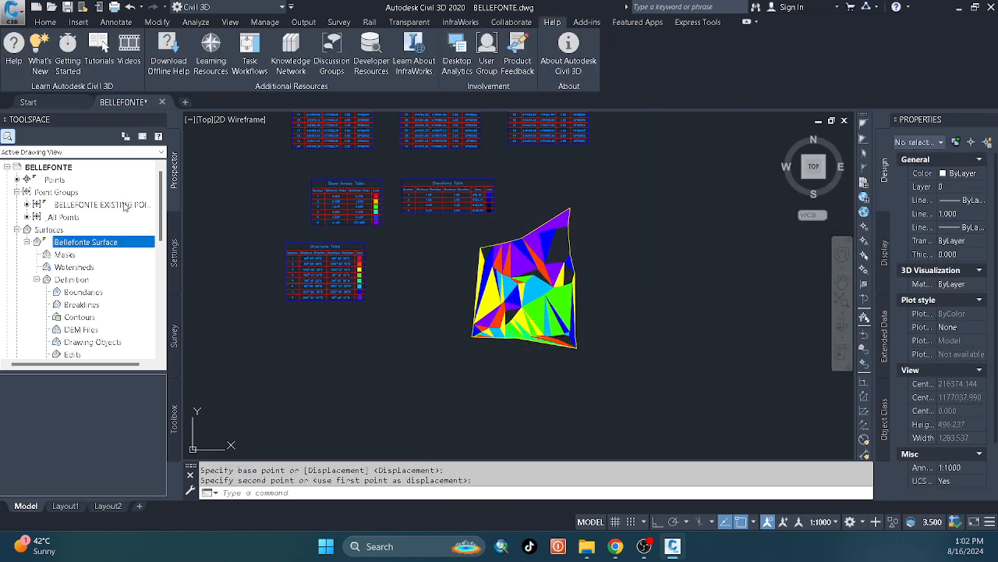
# Review the component visibility in the plan display of Belefonte SurfaceStyle, and close the style and surface properties without saving.
pyautogui.rightClick(125, 247)
pyautogui.click(356, 269)
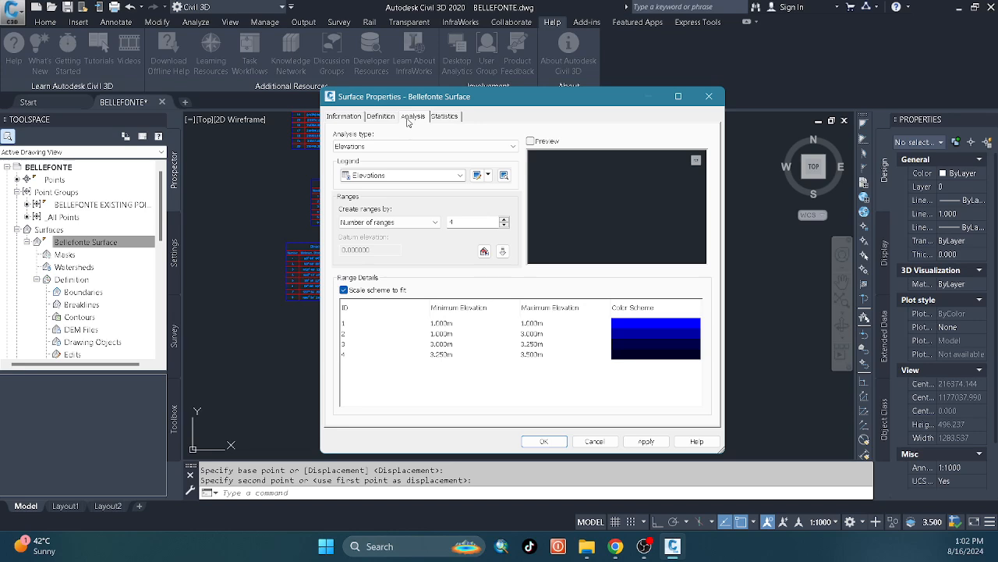
pyautogui.click(344, 116)
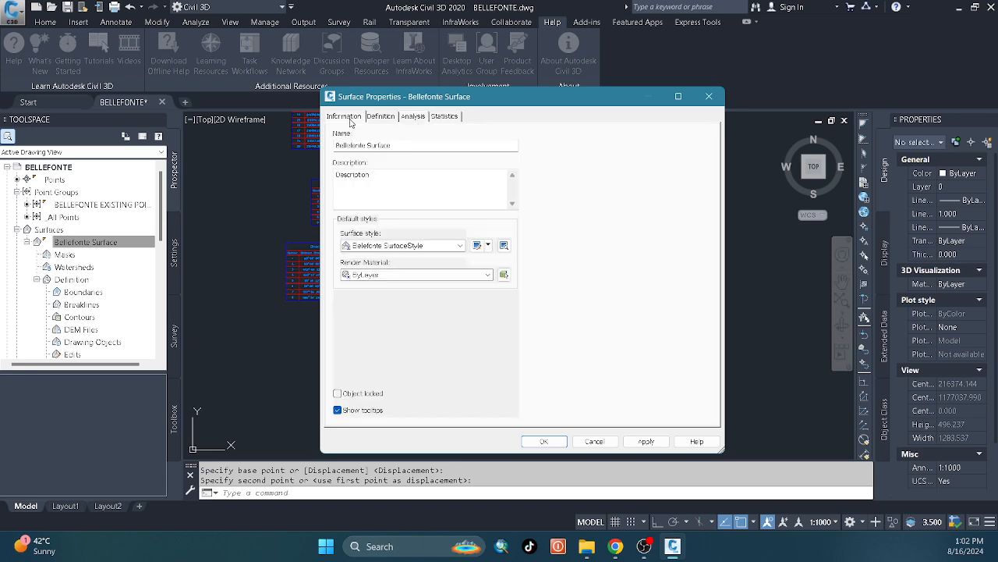
pyautogui.click(487, 245)
pyautogui.click(509, 287)
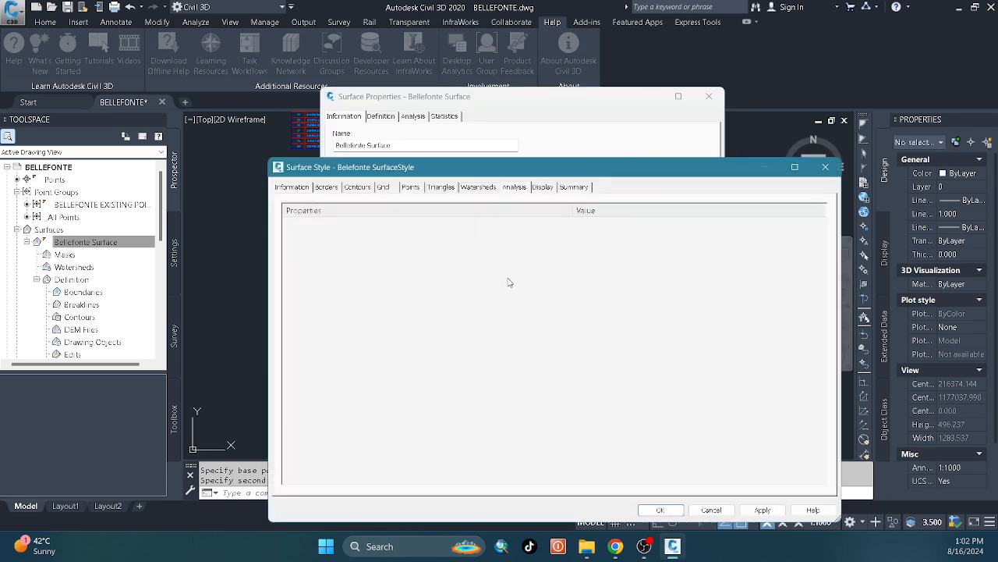
pyautogui.click(539, 188)
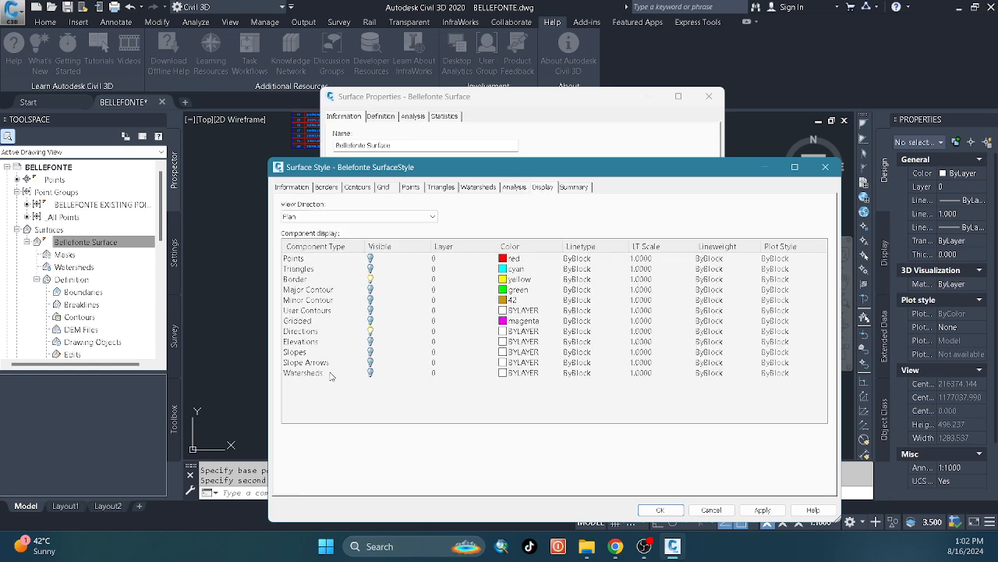
pyautogui.click(711, 510)
pyautogui.click(594, 441)
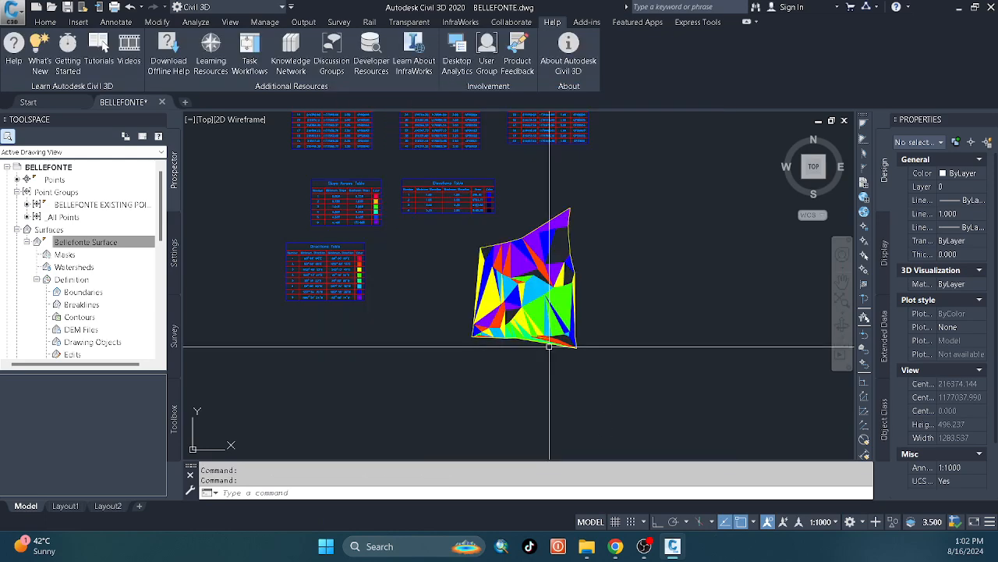
# Move the Slope Arrows, Elevations and Directions legend tables together a short distance west, farther from the surface.
pyautogui.click(406, 256)
pyautogui.click(335, 219)
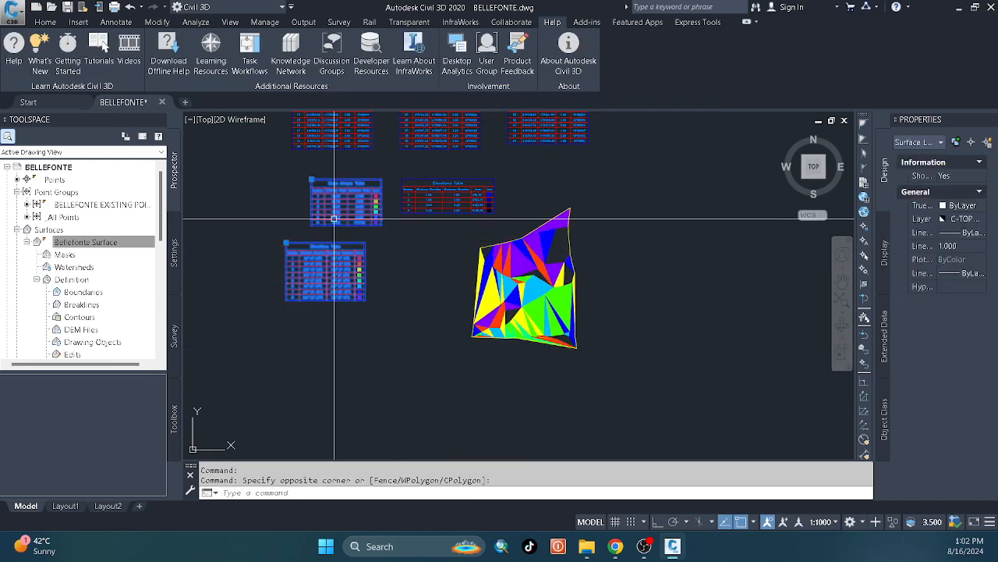
pyautogui.click(390, 232)
pyautogui.click(376, 214)
pyautogui.click(434, 250)
pyautogui.click(413, 205)
pyautogui.write('m')
pyautogui.press('space')
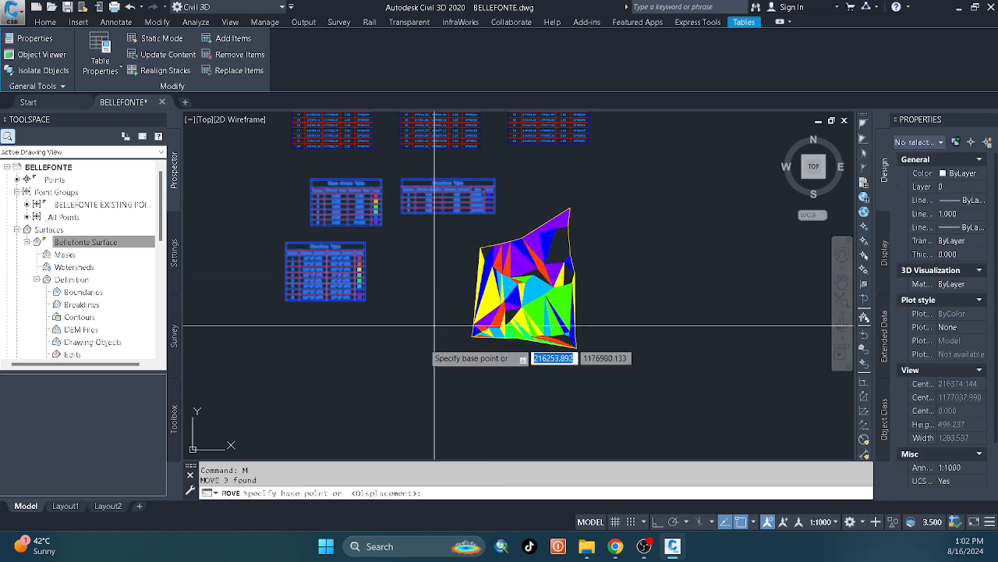
pyautogui.click(429, 336)
pyautogui.click(339, 332)
pyautogui.scroll(-2, 383, 287)
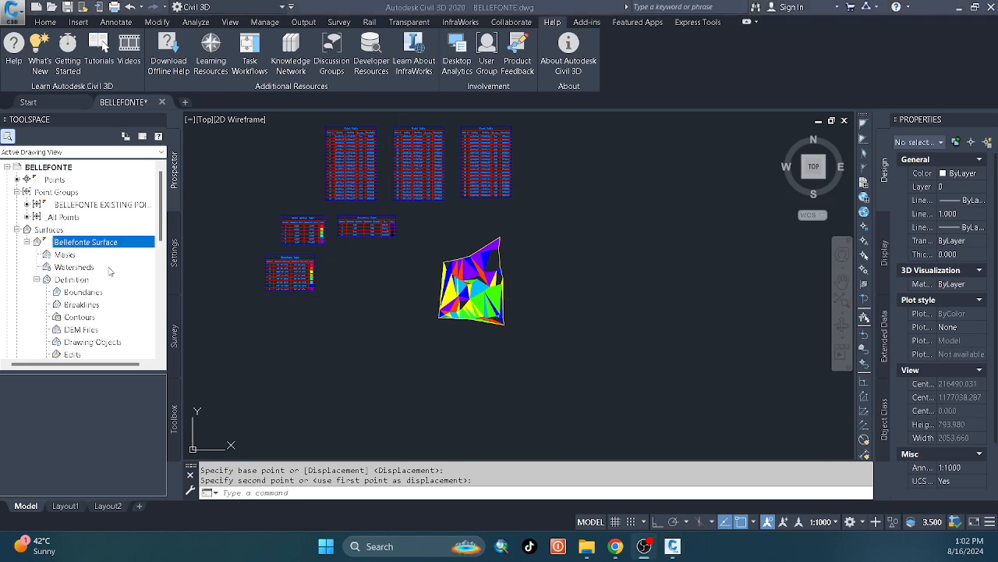
# Edit Belefonte SurfaceStyle to hide Directions and show Major Contour and Minor Contour in plan view, and accept the surface properties.
pyautogui.rightClick(130, 244)
pyautogui.click(177, 250)
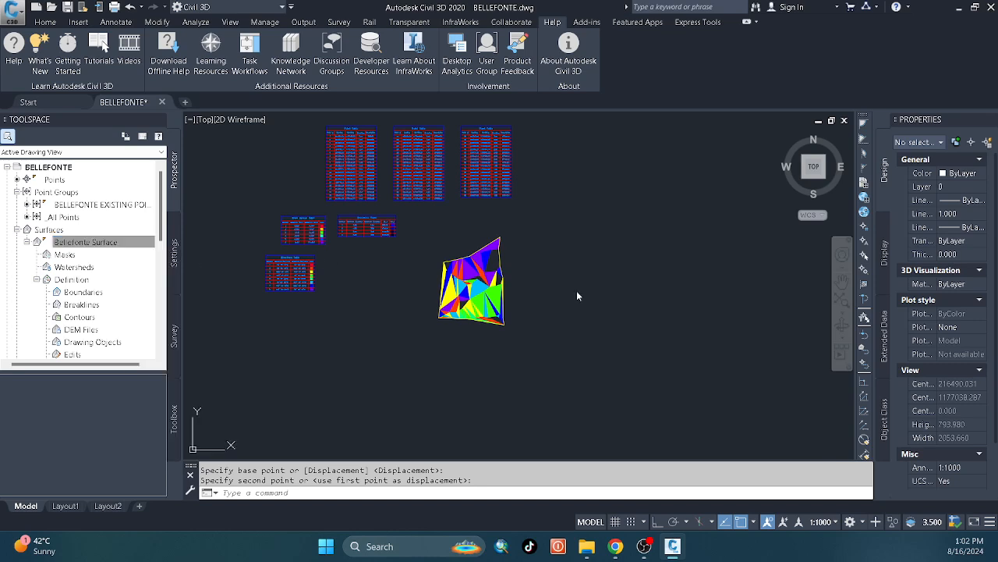
pyautogui.click(457, 246)
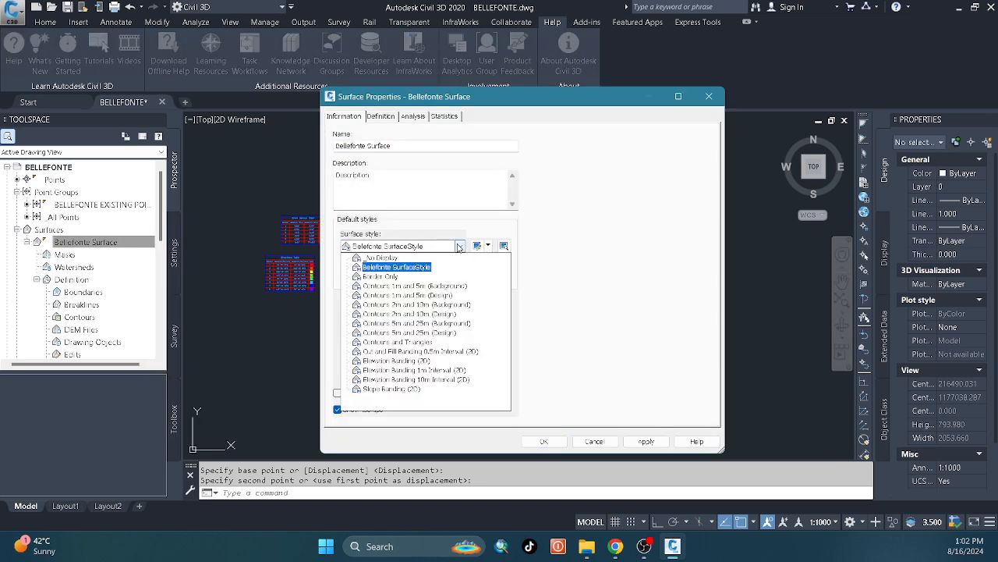
pyautogui.click(456, 255)
pyautogui.click(490, 249)
pyautogui.click(509, 290)
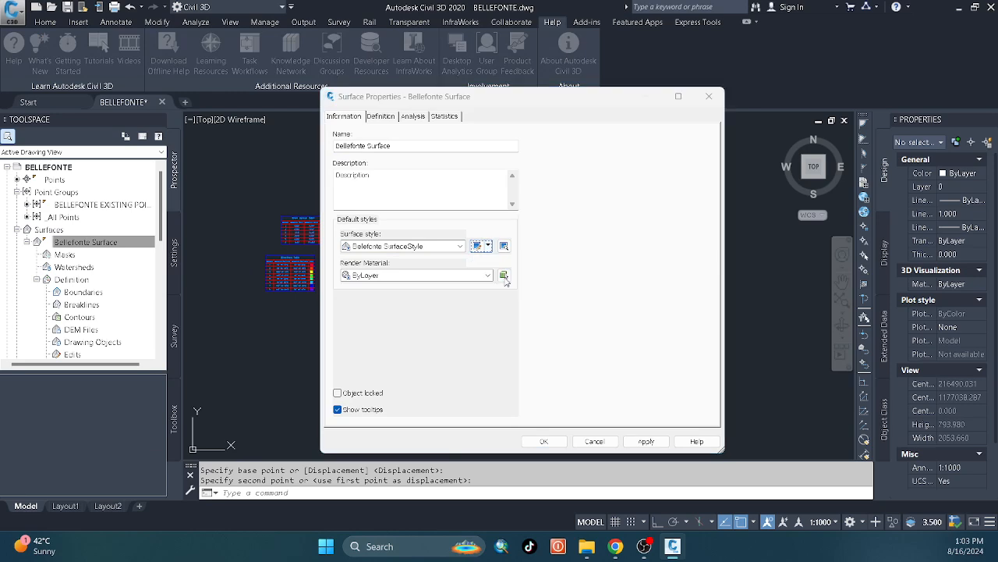
pyautogui.click(370, 332)
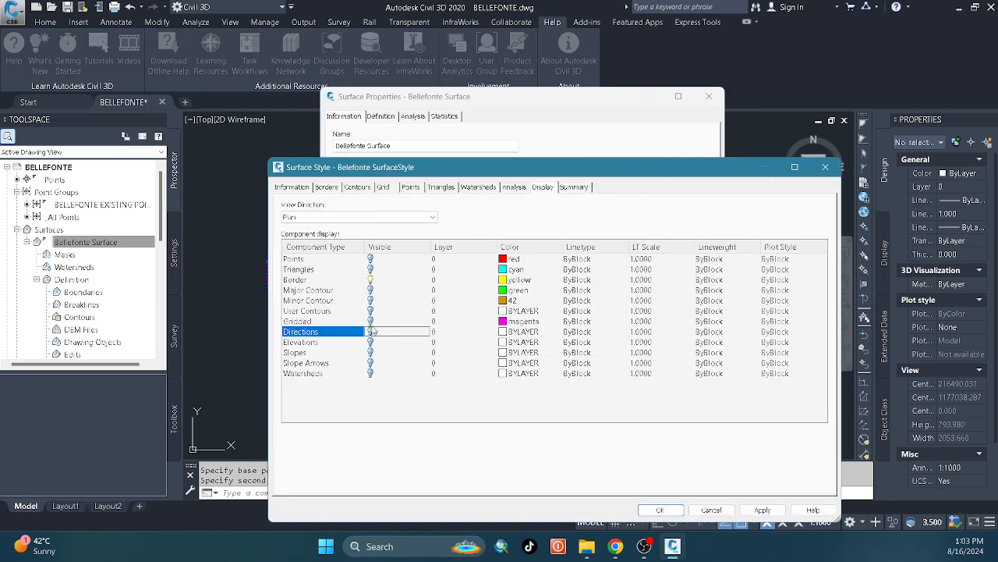
pyautogui.click(370, 289)
pyautogui.click(372, 301)
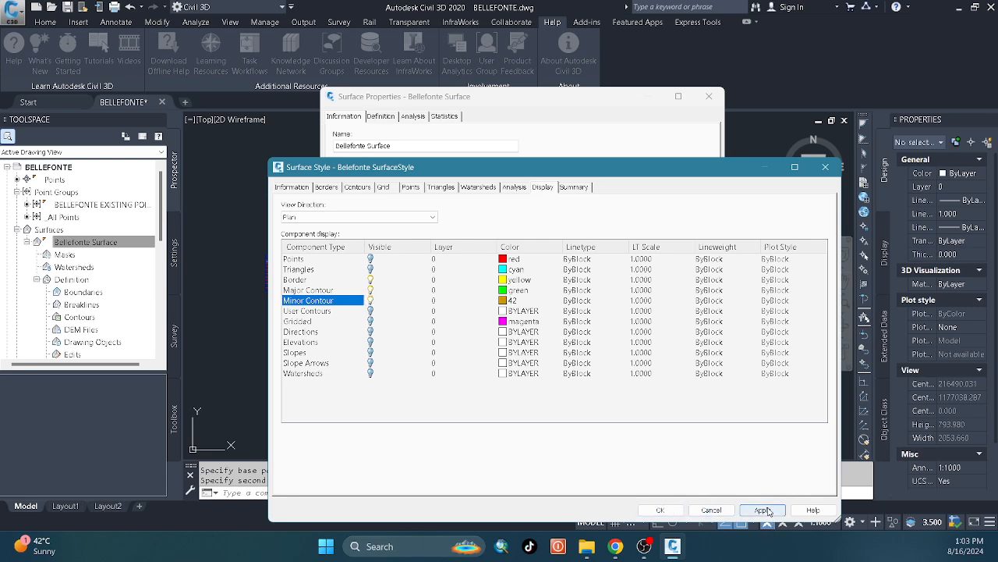
pyautogui.click(660, 509)
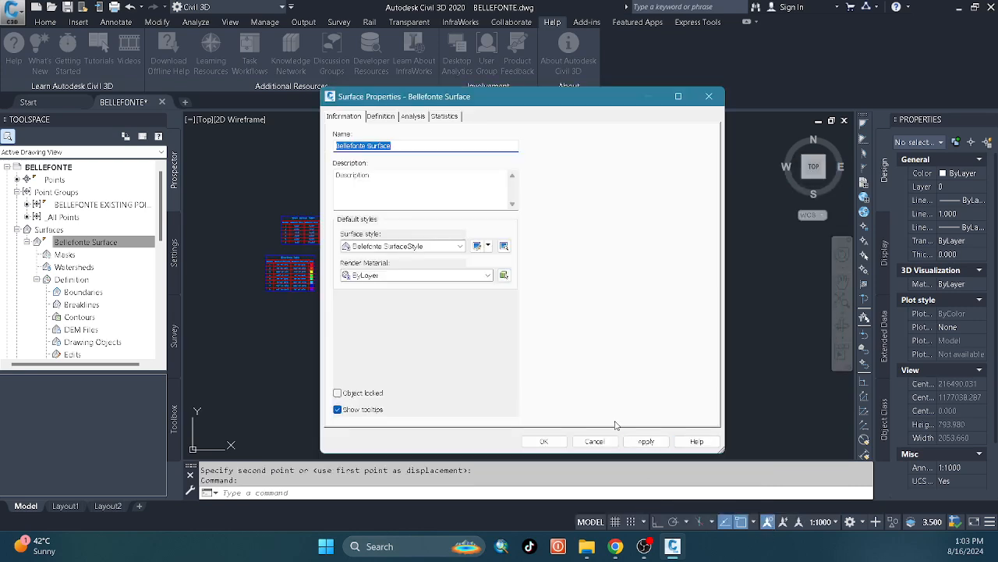
pyautogui.click(540, 442)
# Examine the major and minor contours of Bellefonte Surface, selecting the surface and clearing the selection.
pyautogui.scroll(6, 479, 350)
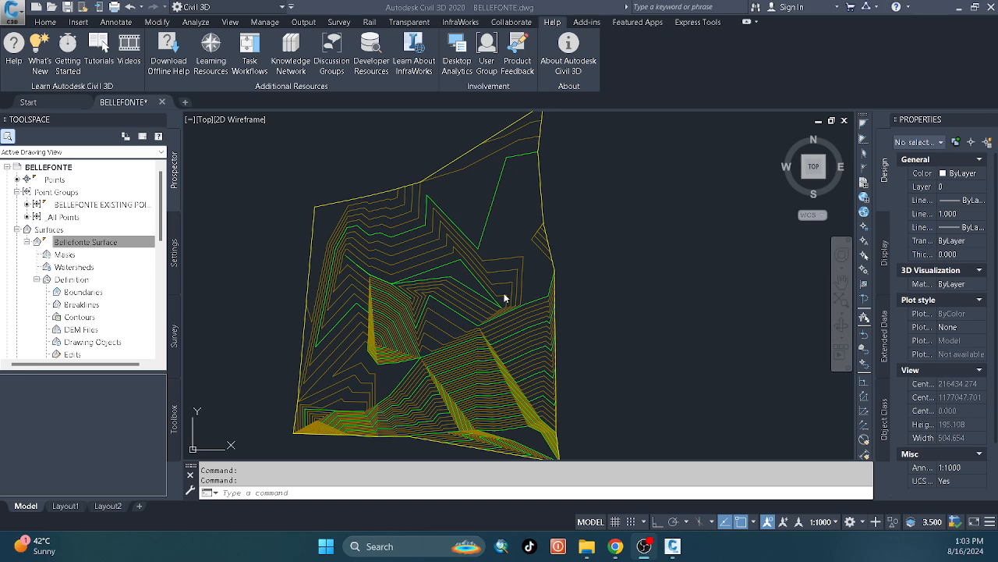
pyautogui.click(532, 341)
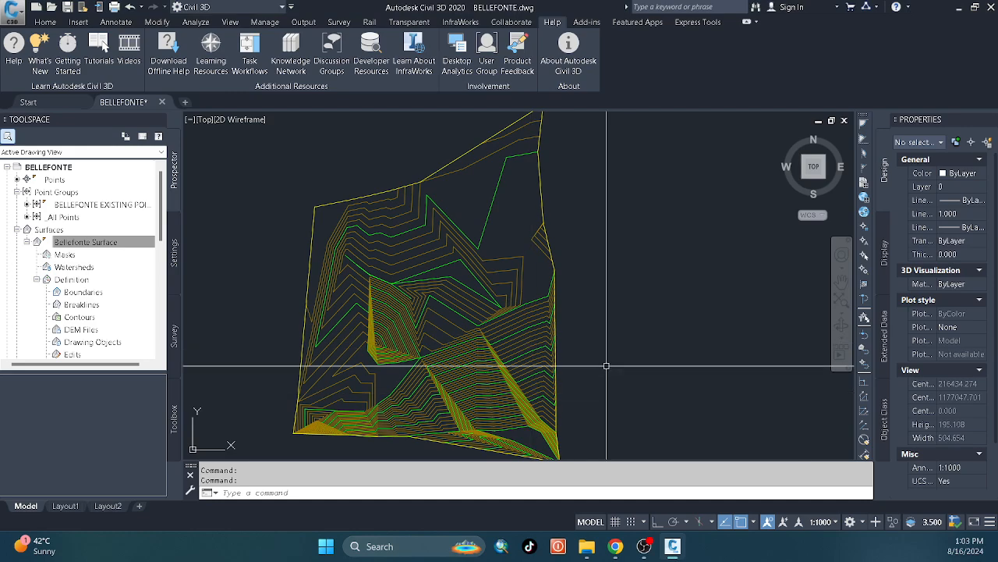
pyautogui.moveTo(557, 392); pyautogui.dragTo(505, 329, button='middle')
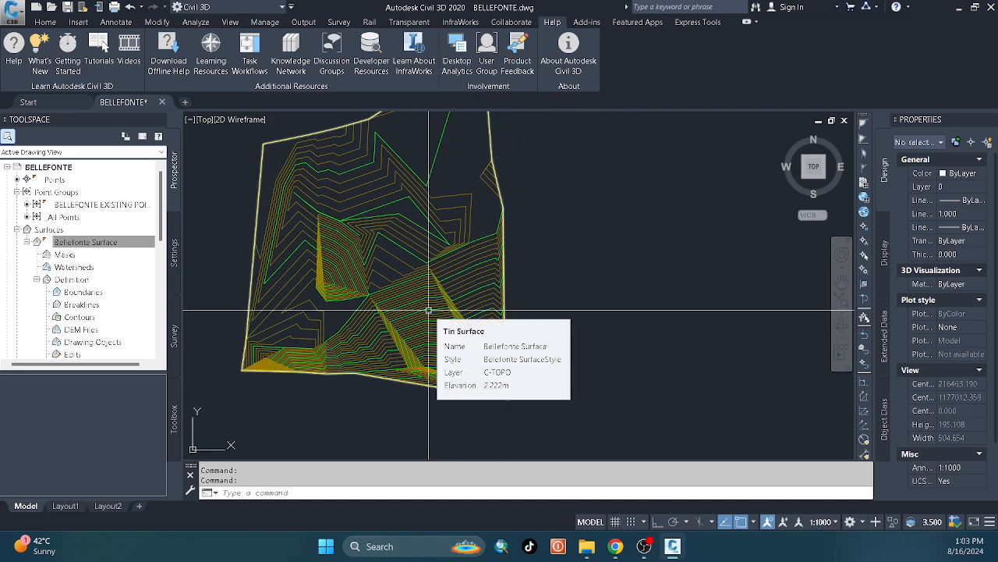
pyautogui.click(431, 312)
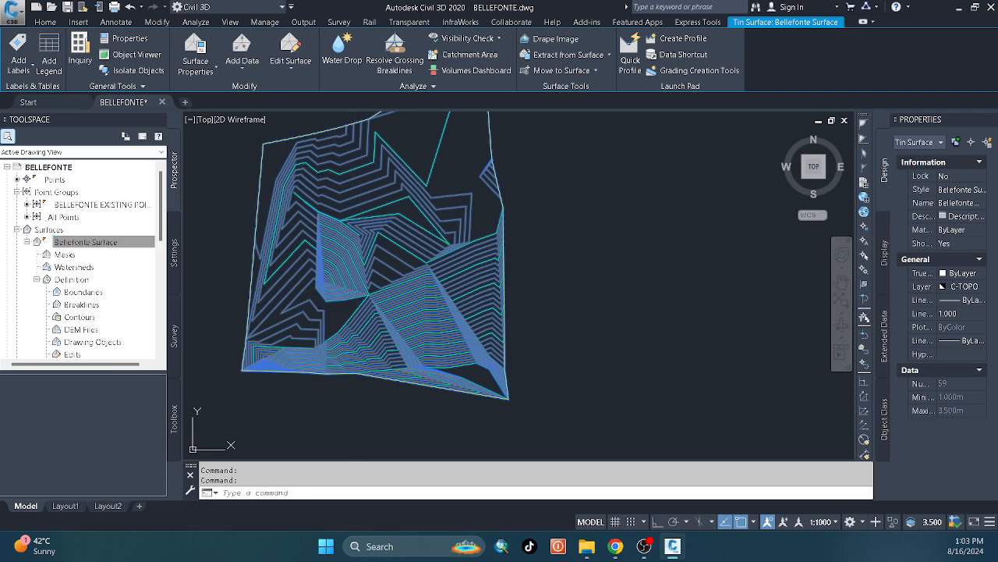
pyautogui.click(540, 331)
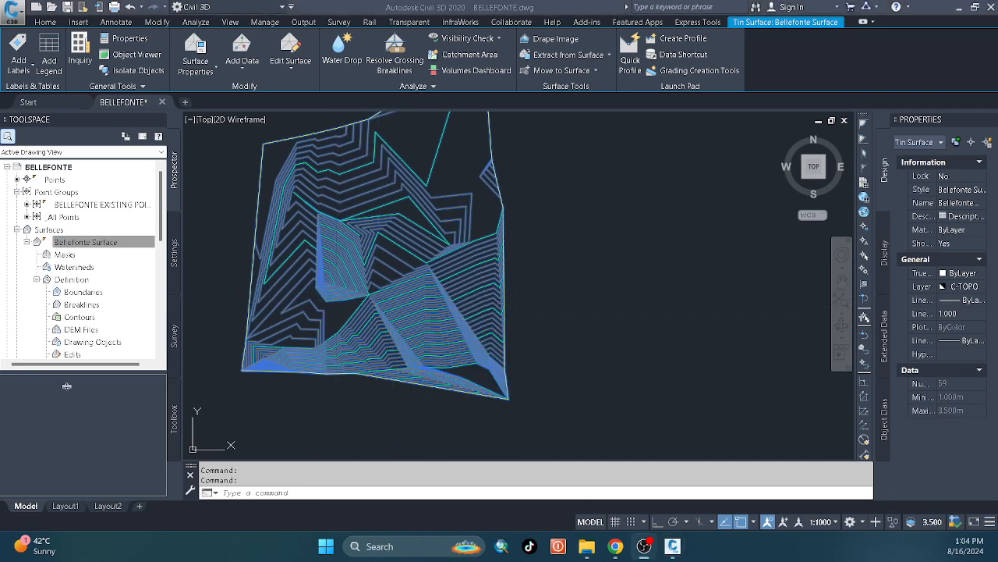
pyautogui.press('Escape')
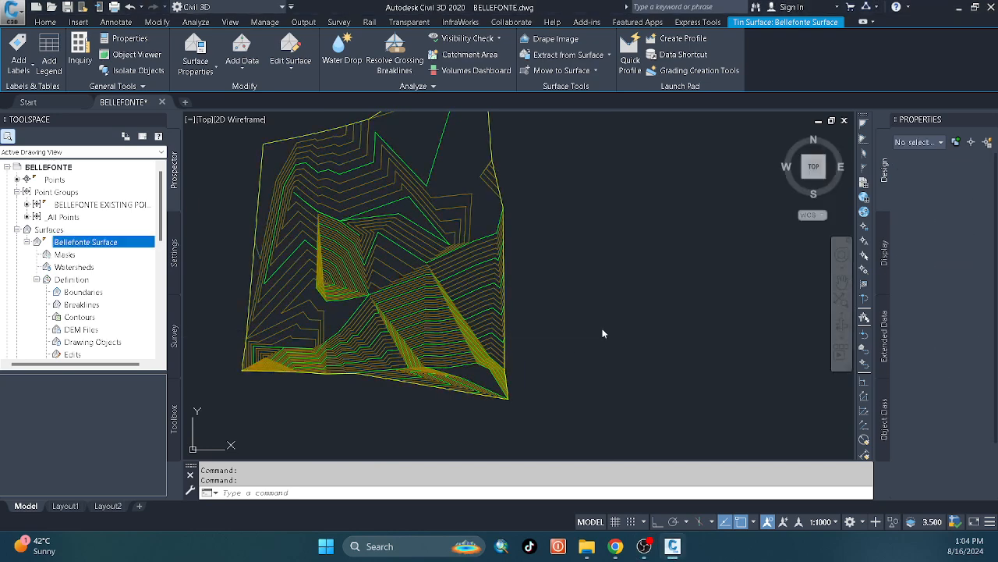
# Save the BELLEFONTE drawing and look over the recent documents list.
pyautogui.click(70, 7)
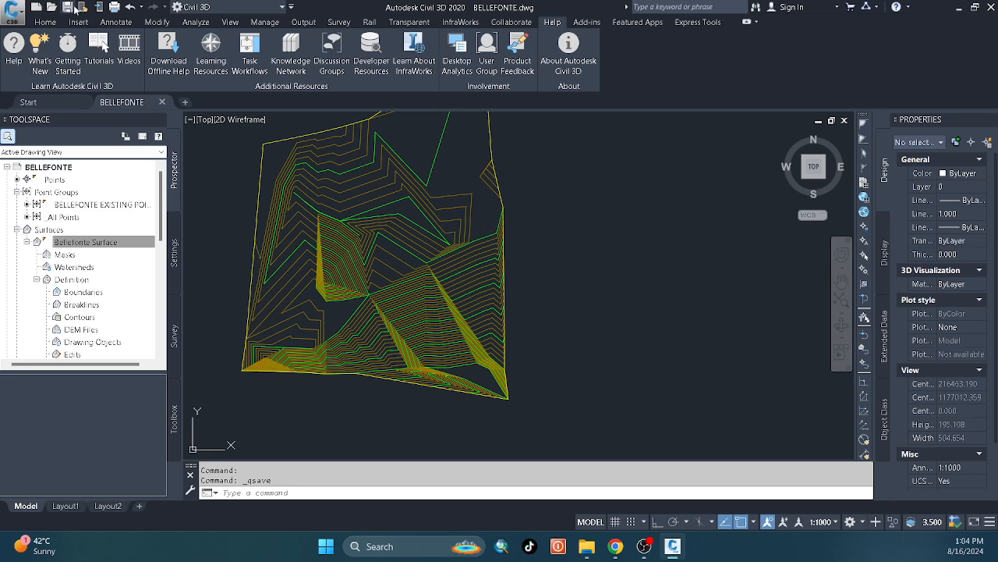
pyautogui.click(12, 11)
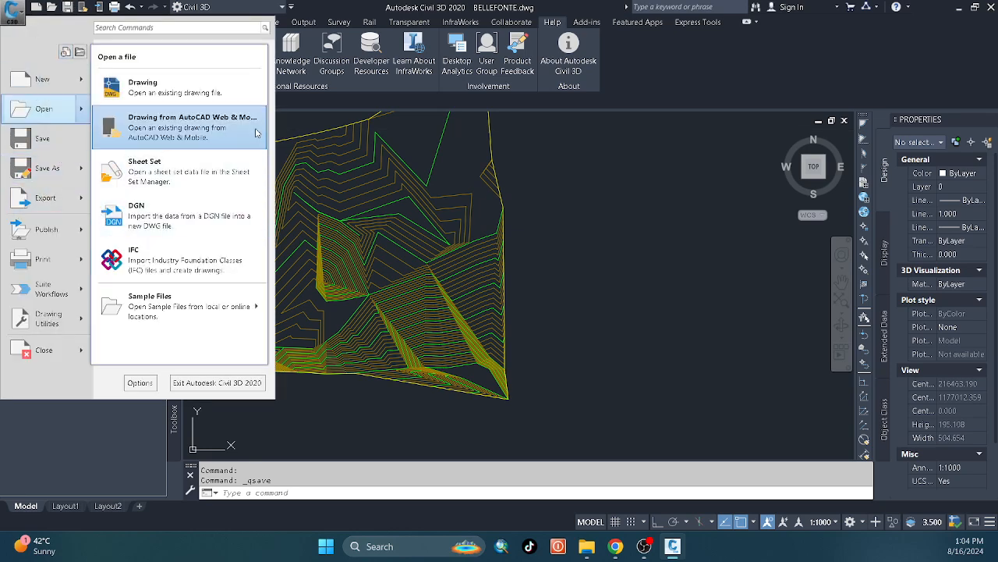
pyautogui.click(65, 52)
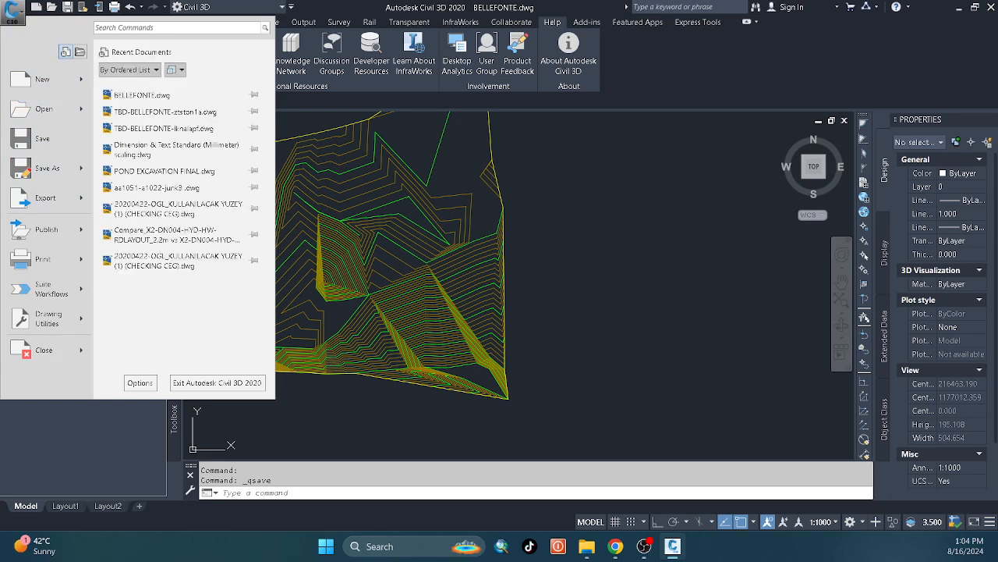
pyautogui.click(479, 290)
pyautogui.click(480, 290)
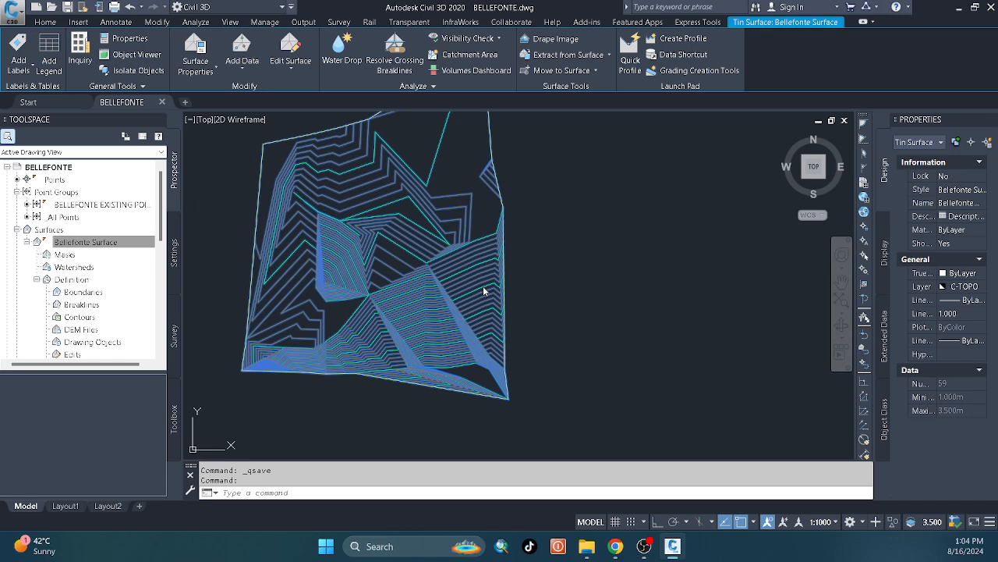
# Export the current Civil 3D drawing with its sheets to AutoCAD DWG in the Desktop folder, using the file name prefix ACAD-.
pyautogui.click(311, 23)
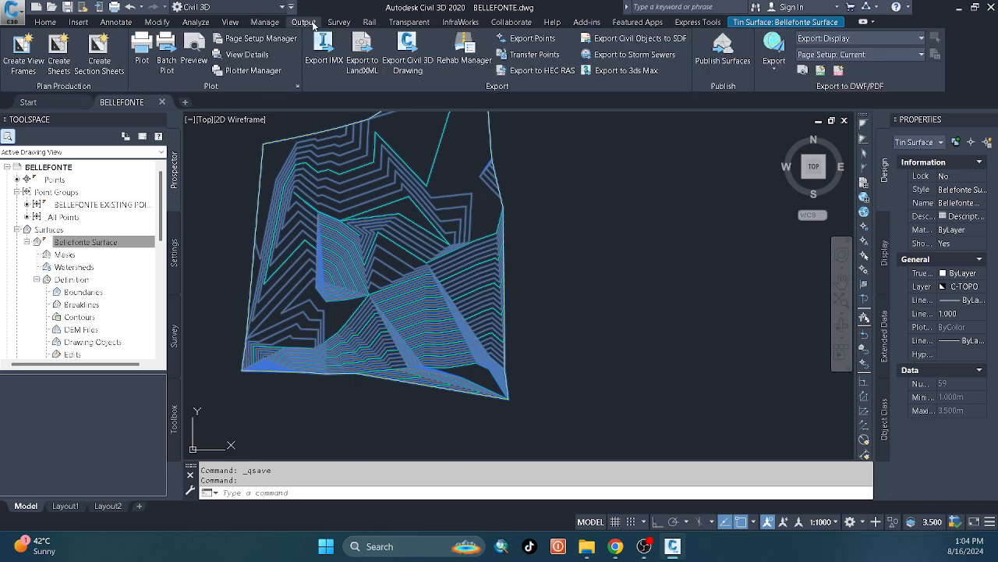
pyautogui.click(408, 62)
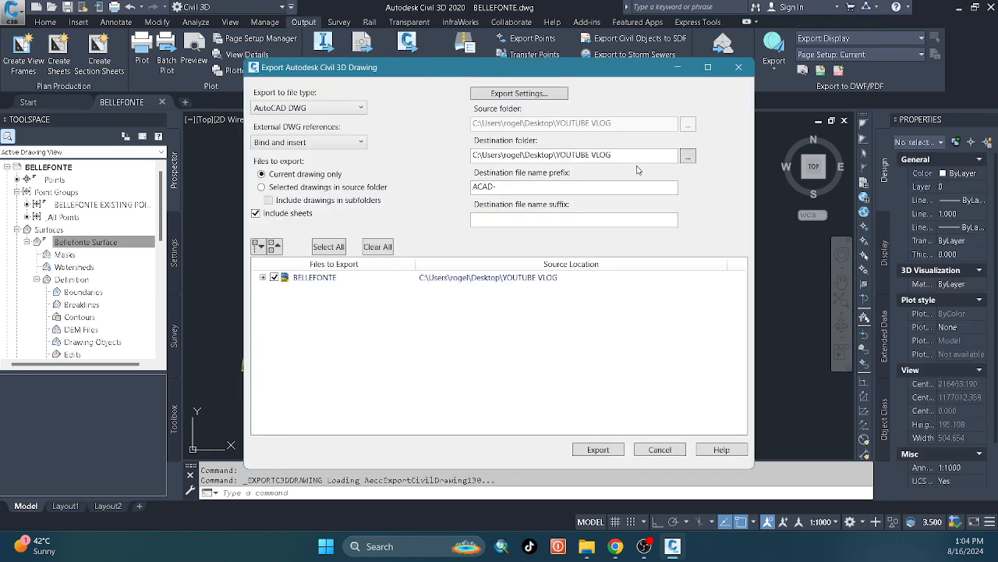
pyautogui.click(739, 68)
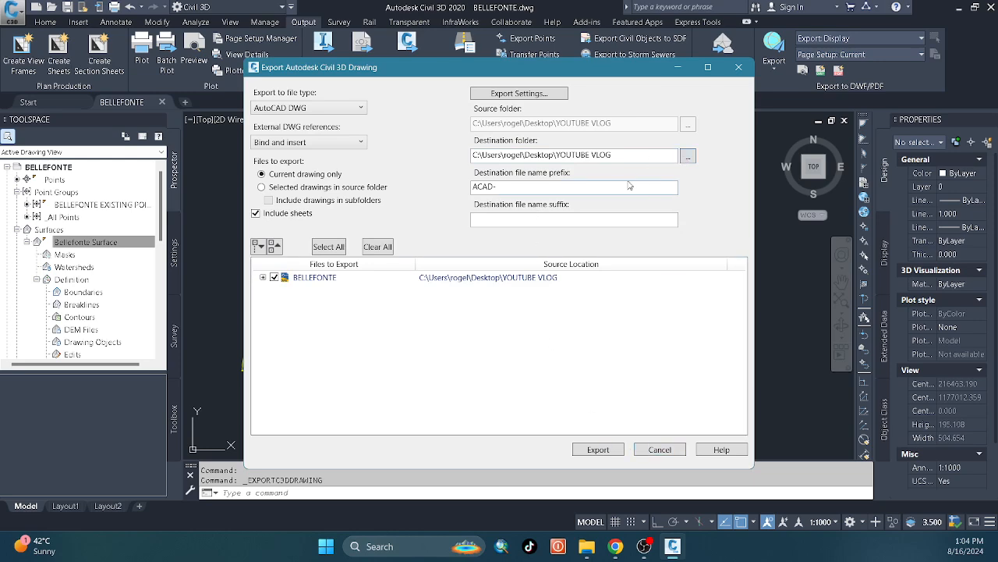
pyautogui.click(689, 157)
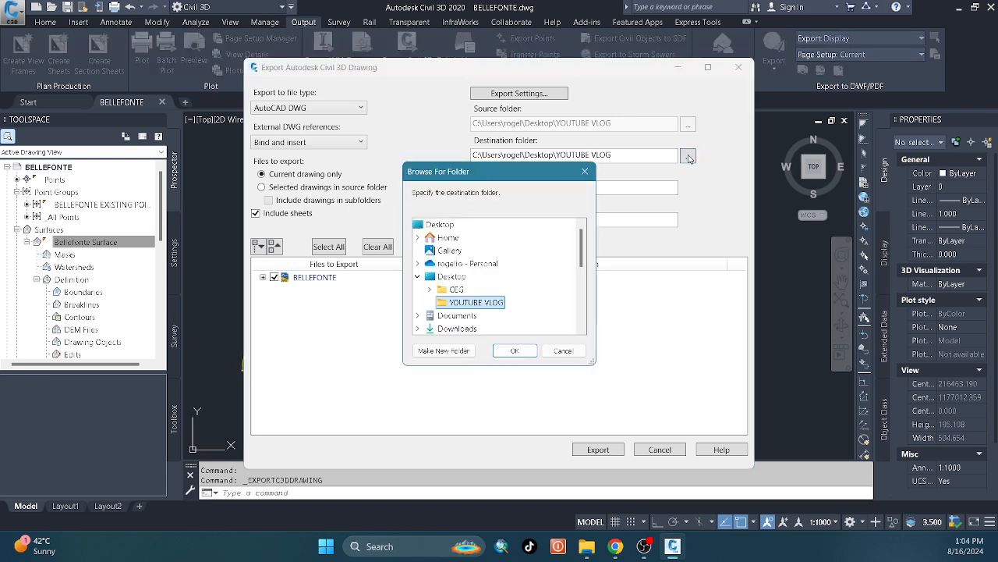
pyautogui.click(515, 351)
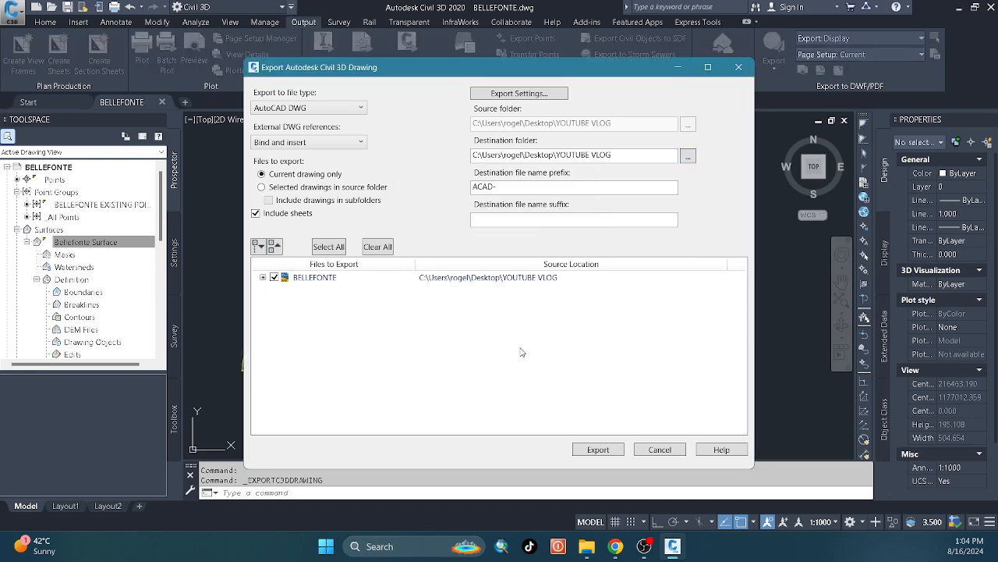
pyautogui.click(607, 453)
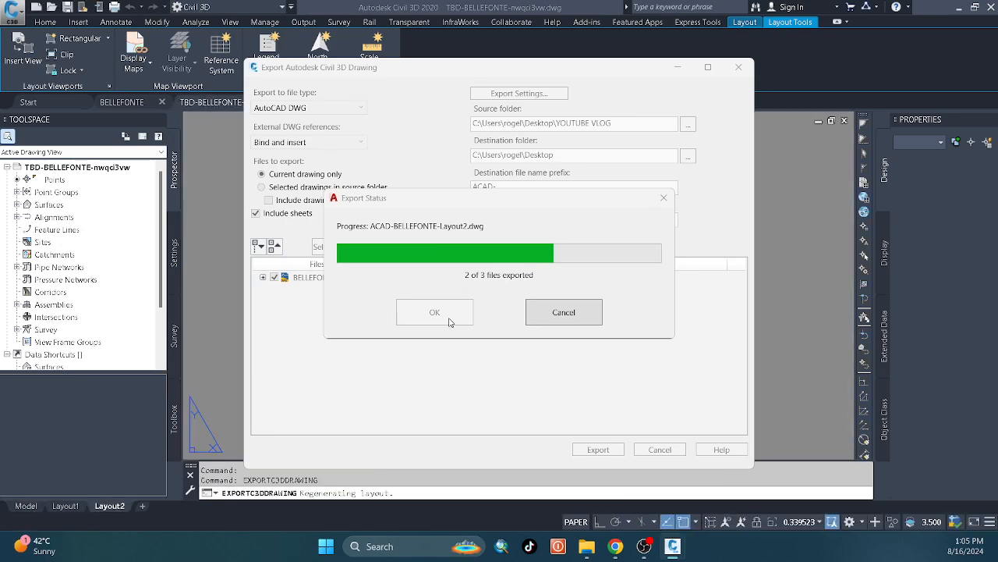
pyautogui.click(448, 318)
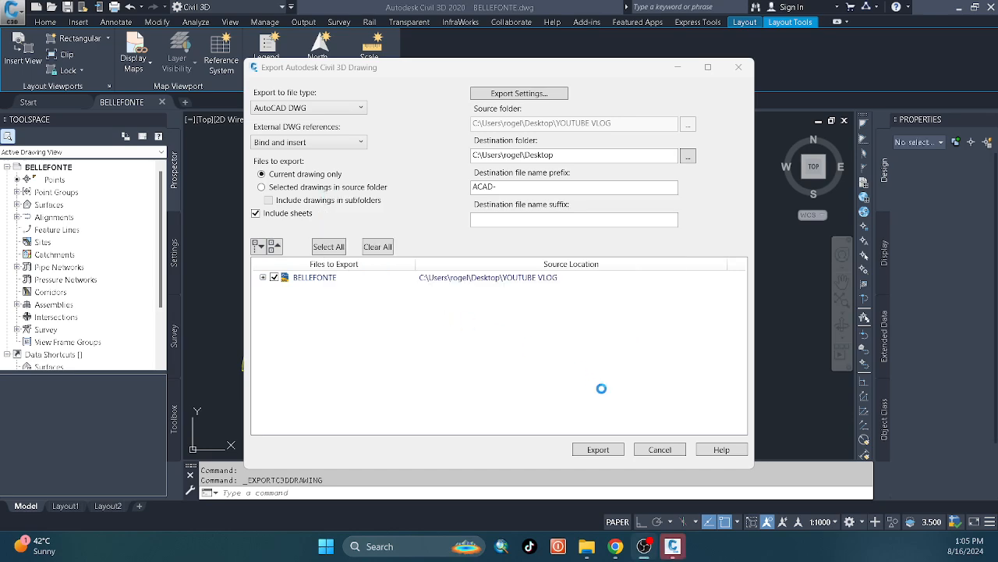
pyautogui.click(644, 450)
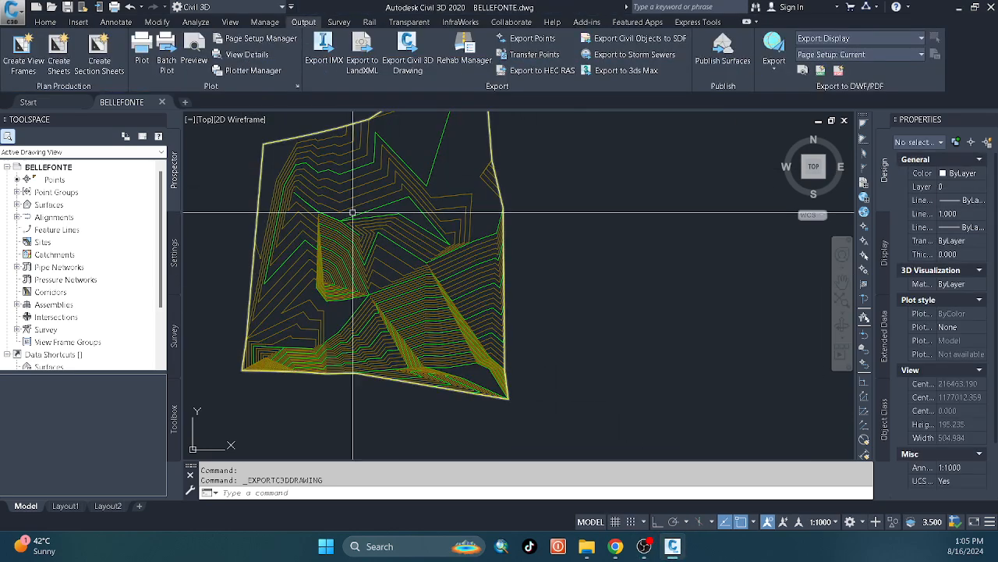
# Open the exported drawing ACAD-BELLEFONTE-Model from the Desktop folder.
pyautogui.click(52, 6)
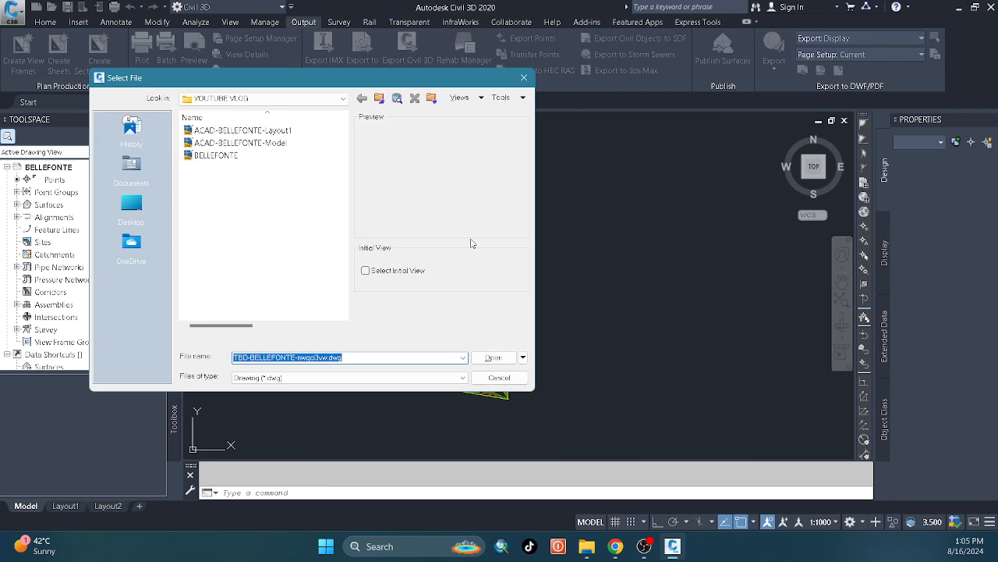
pyautogui.click(131, 204)
pyautogui.scroll(-1, 249, 224)
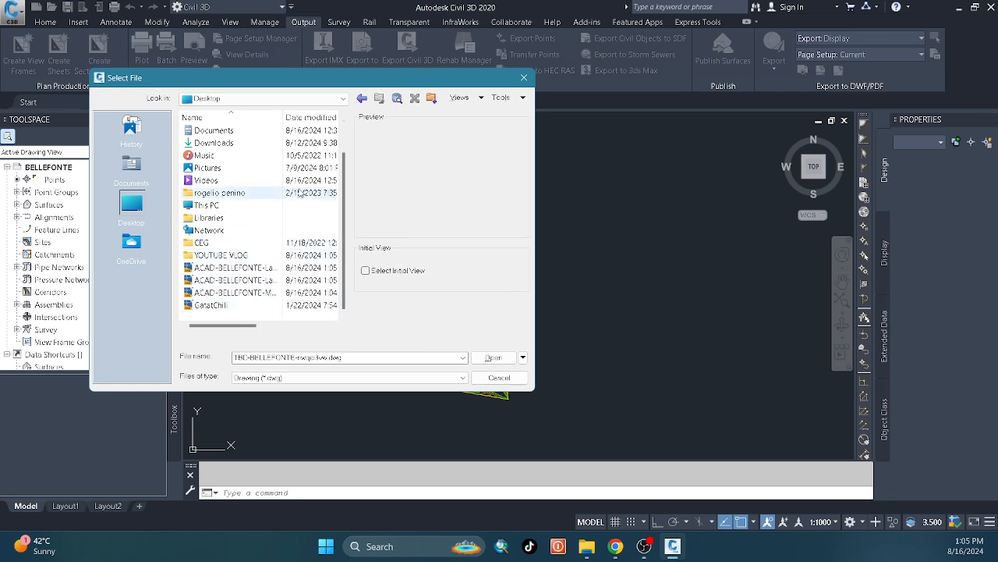
pyautogui.moveTo(283, 117); pyautogui.dragTo(335, 117)
pyautogui.doubleClick(261, 292)
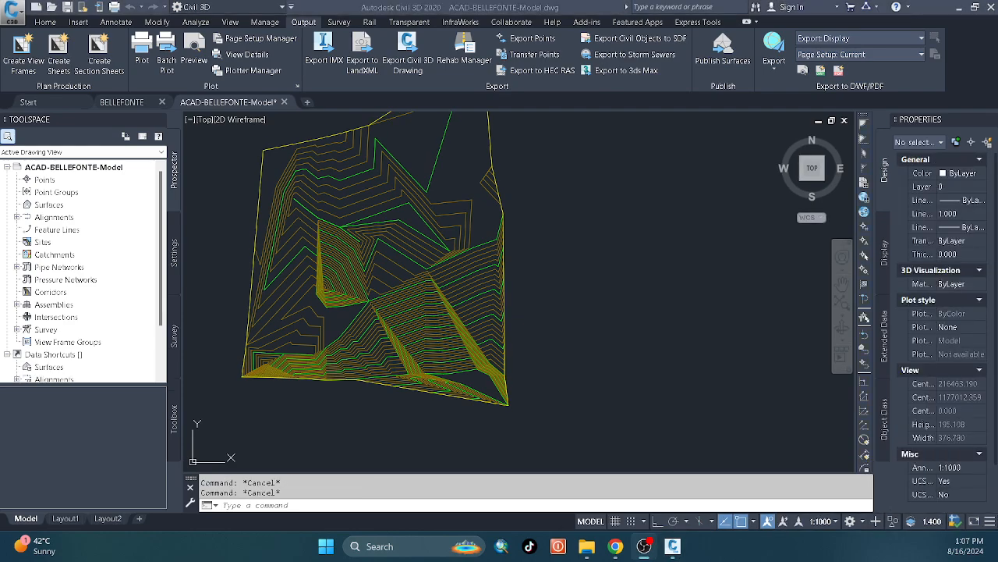
# Erase the green major contour polyline that surrounds the closed contour group and meets the branching junction to its southeast.
pyautogui.scroll(5, 404, 353)
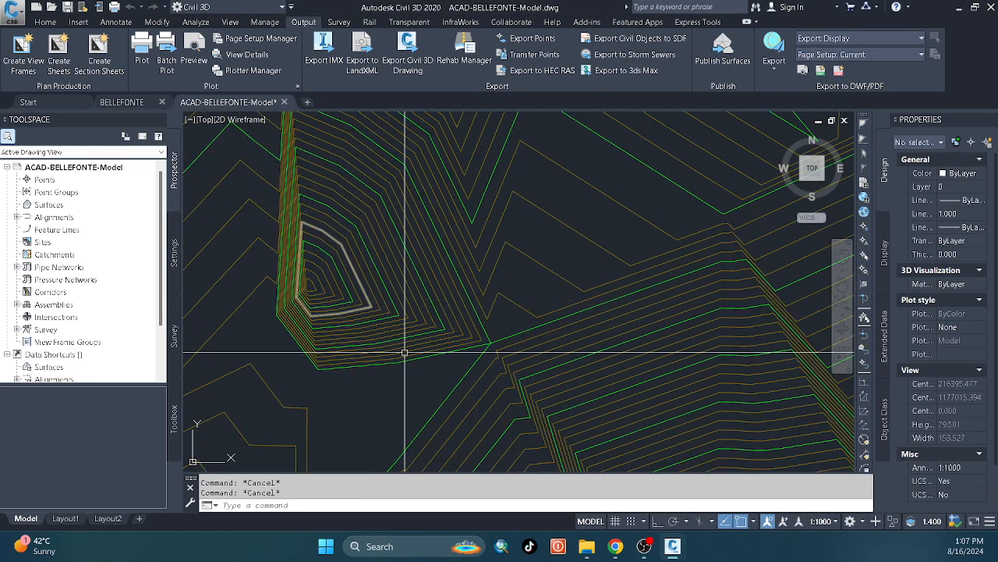
pyautogui.click(404, 353)
pyautogui.scroll(2, 468, 328)
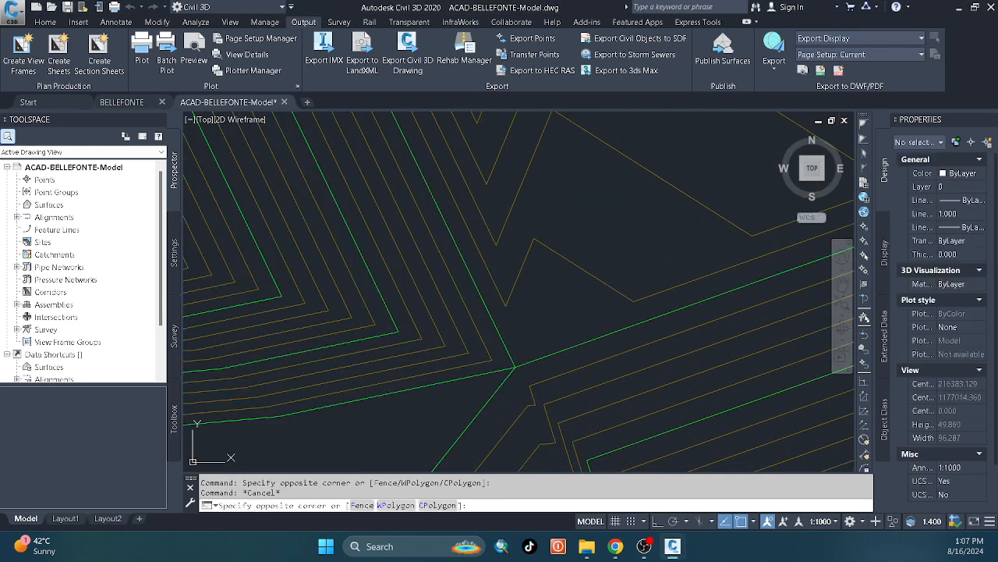
pyautogui.click(483, 309)
pyautogui.write('e')
pyautogui.press('Return')
pyautogui.scroll(-2, 509, 321)
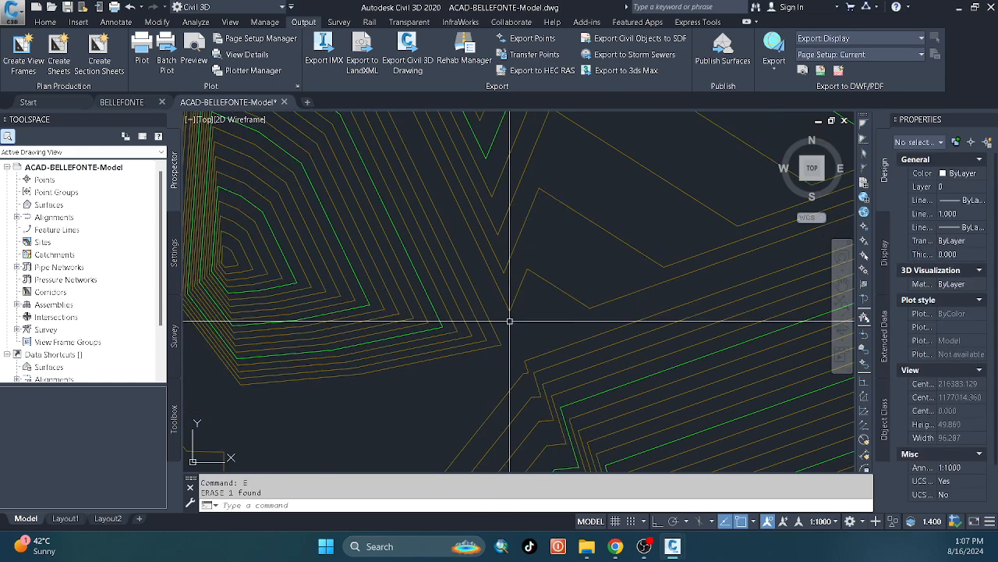
# Erase the three closed green major contours nested inside the closed contour group.
pyautogui.click(405, 334)
pyautogui.click(360, 292)
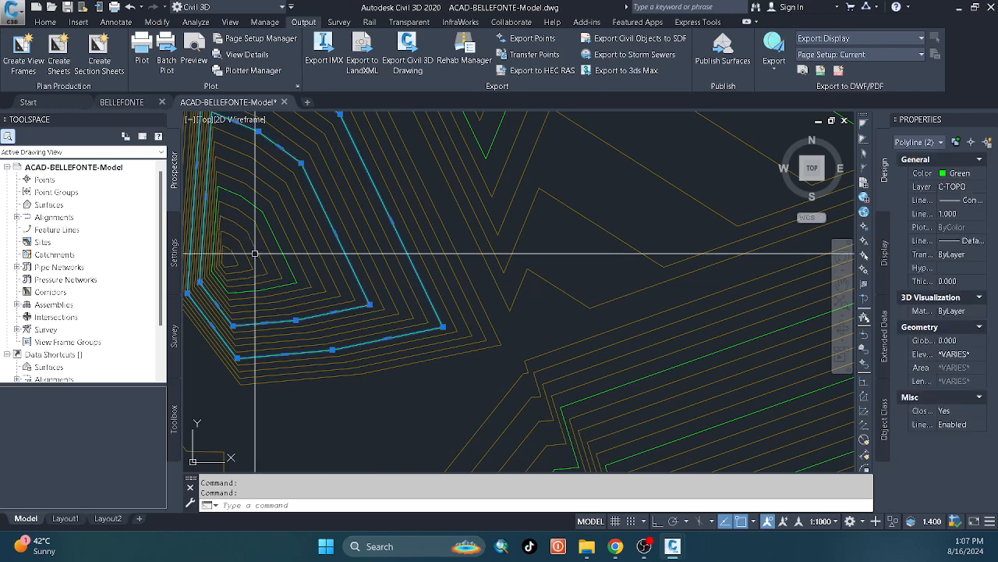
pyautogui.click(275, 240)
pyautogui.write('e')
pyautogui.press('Return')
pyautogui.scroll(-4, 551, 273)
pyautogui.scroll(1, 479, 309)
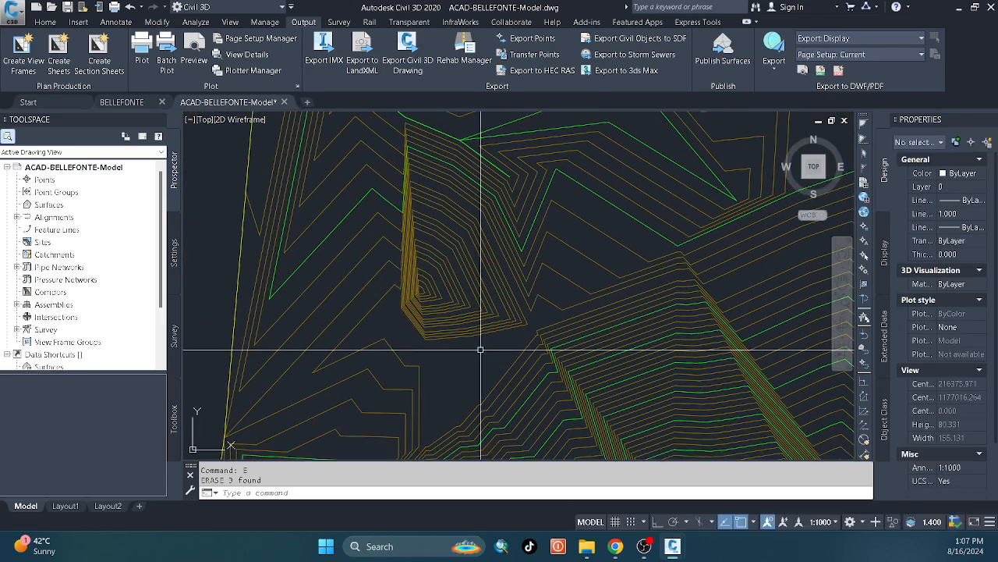
# Erase the contours and border lines that directly surround the closed contour group, keeping the group itself.
pyautogui.scroll(-3, 480, 350)
pyautogui.click(768, 398)
pyautogui.click(457, 241)
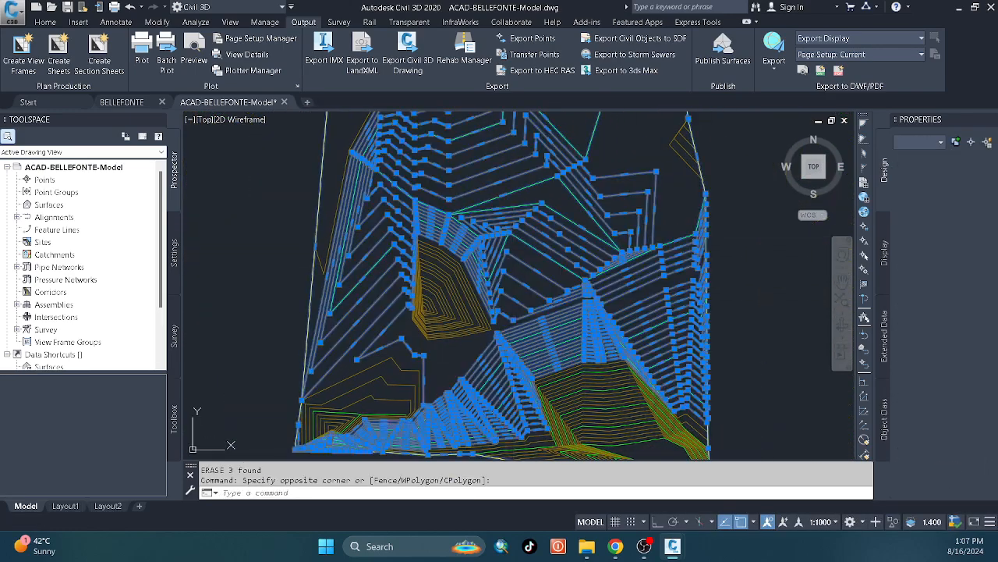
pyautogui.write('e')
pyautogui.press('Return')
# Erase the remaining contours south of the closed contour group and the stray polylines north of it.
pyautogui.scroll(-3, 575, 278)
pyautogui.click(780, 401)
pyautogui.click(309, 309)
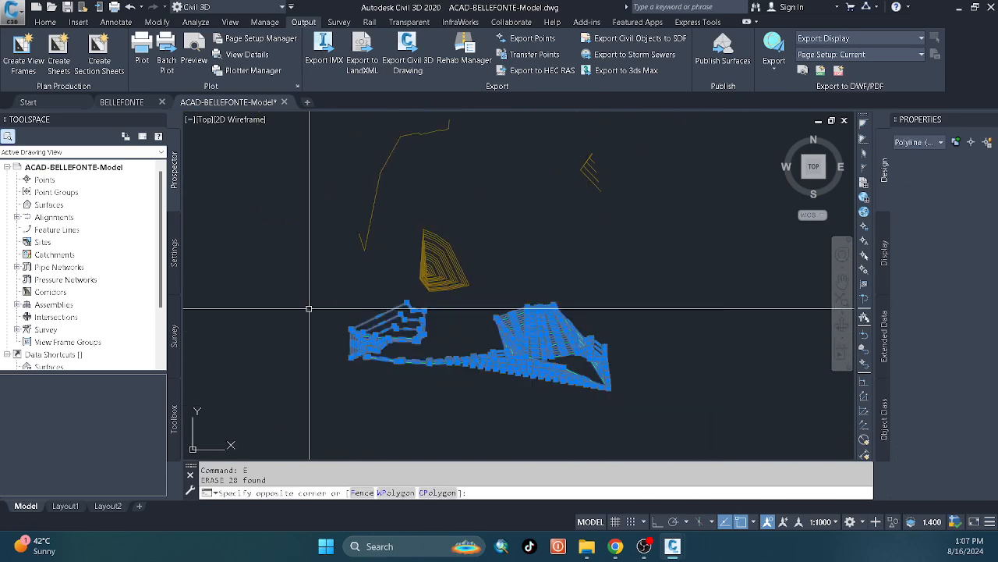
pyautogui.write('e')
pyautogui.press('Return')
pyautogui.click(731, 200)
pyautogui.click(366, 146)
pyautogui.write('e')
pyautogui.press('Return')
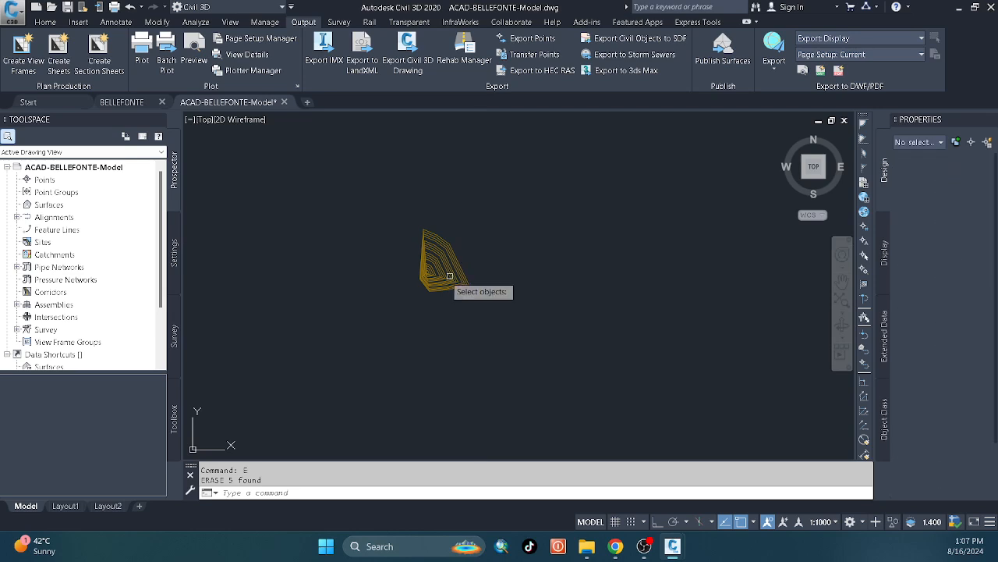
pyautogui.scroll(5, 450, 276)
pyautogui.press('Escape')
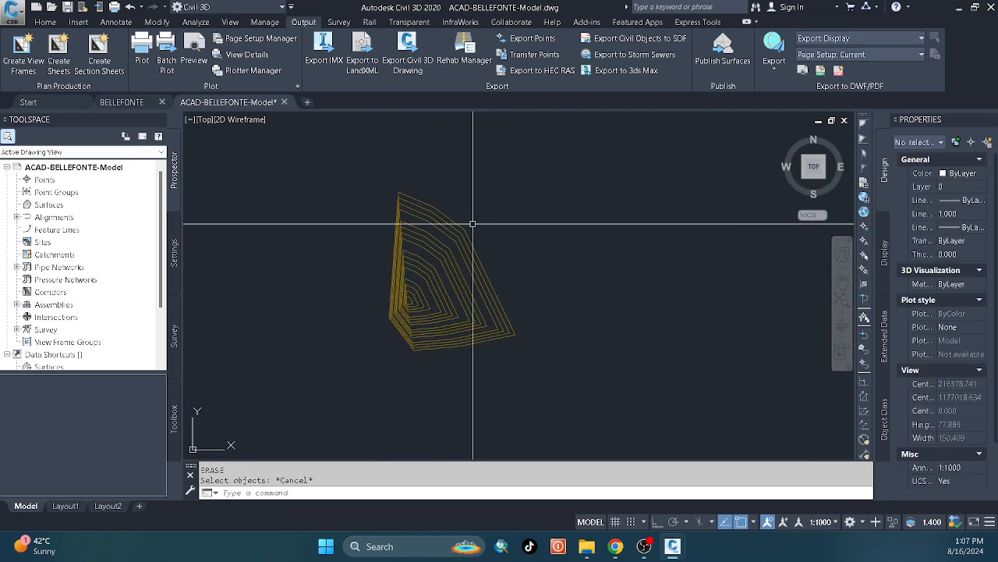
pyautogui.scroll(2, 458, 290)
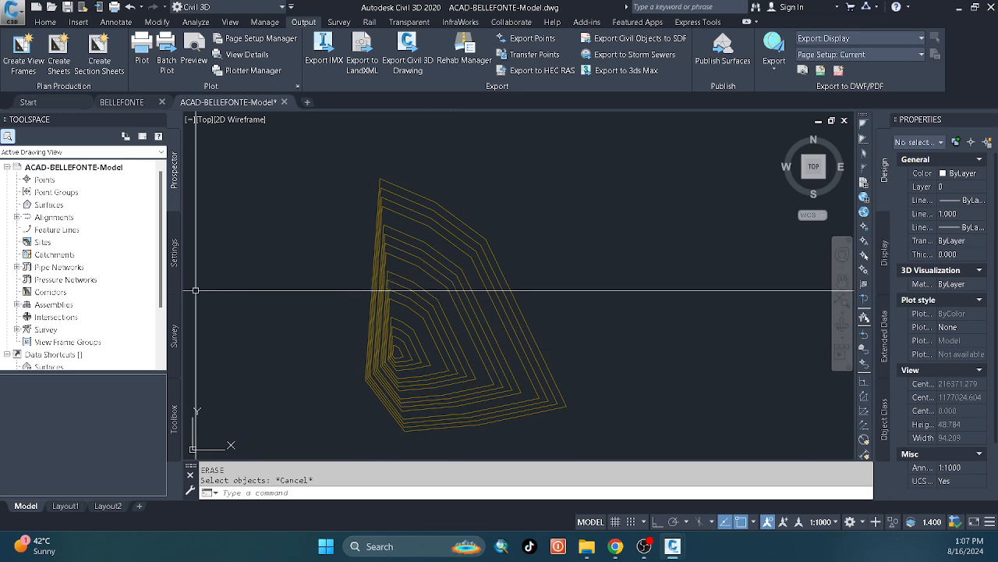
# Create a TIN surface named base with the Standard style.
pyautogui.click(42, 205)
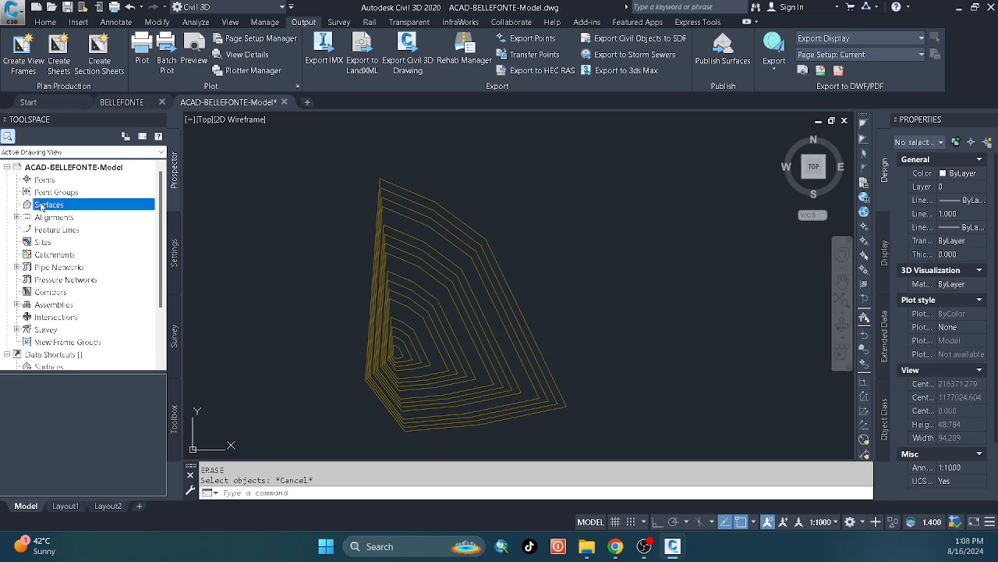
pyautogui.rightClick(83, 207)
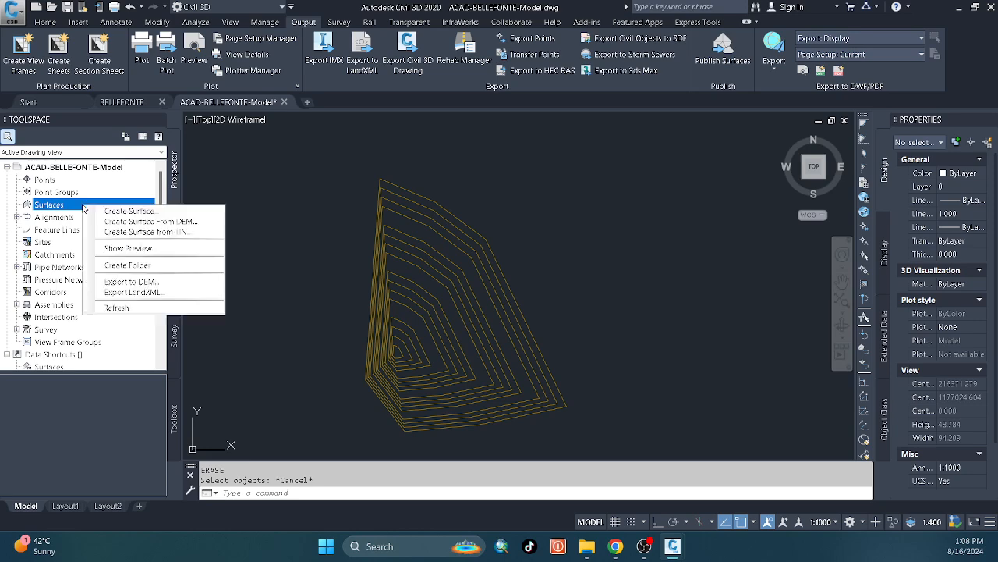
pyautogui.click(96, 216)
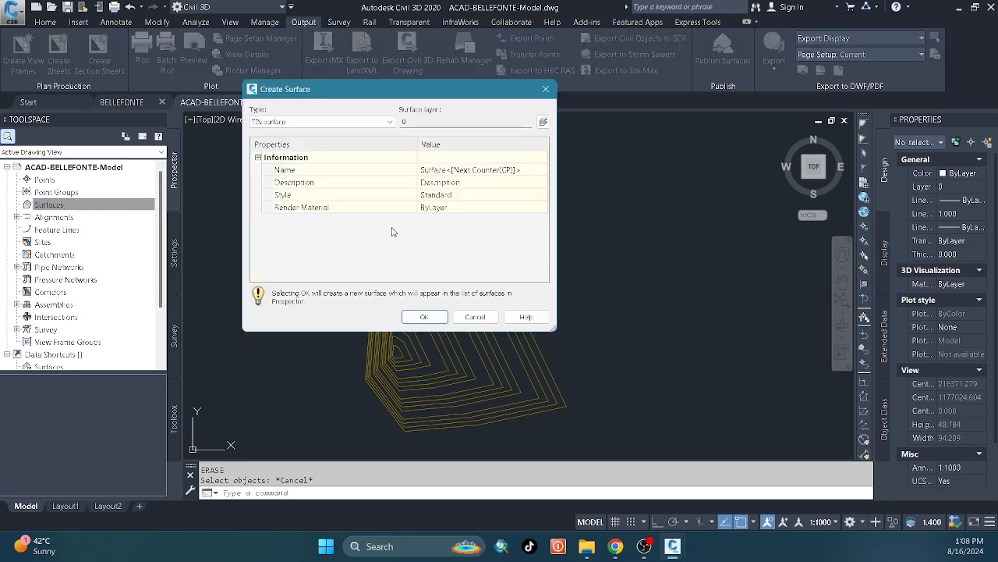
pyautogui.click(460, 173)
pyautogui.write('tsse')
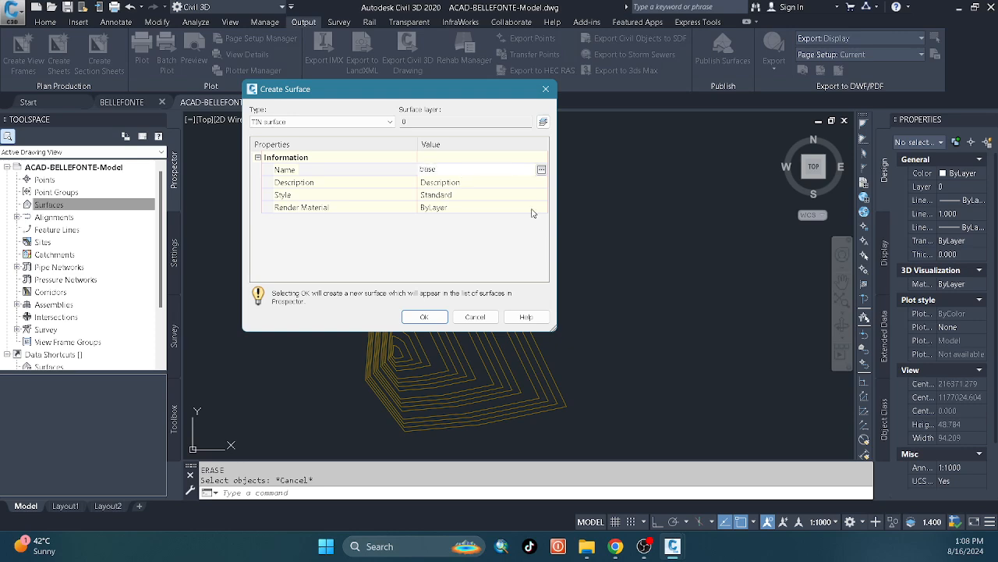
pyautogui.click(423, 317)
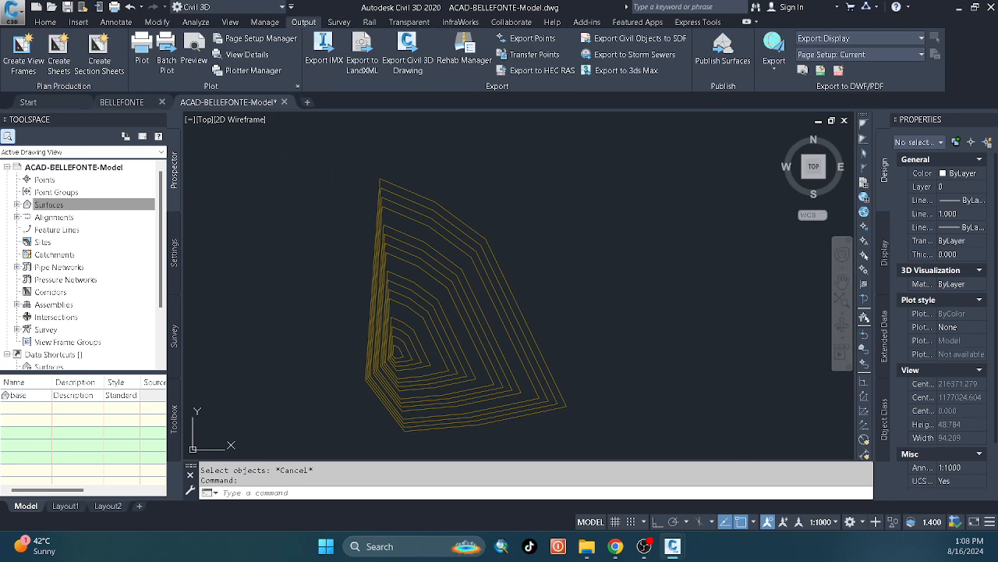
# Add the outermost closed contour to the base surface's definition as contour data described as base, keeping the default weeding and supplementing factors.
pyautogui.click(17, 204)
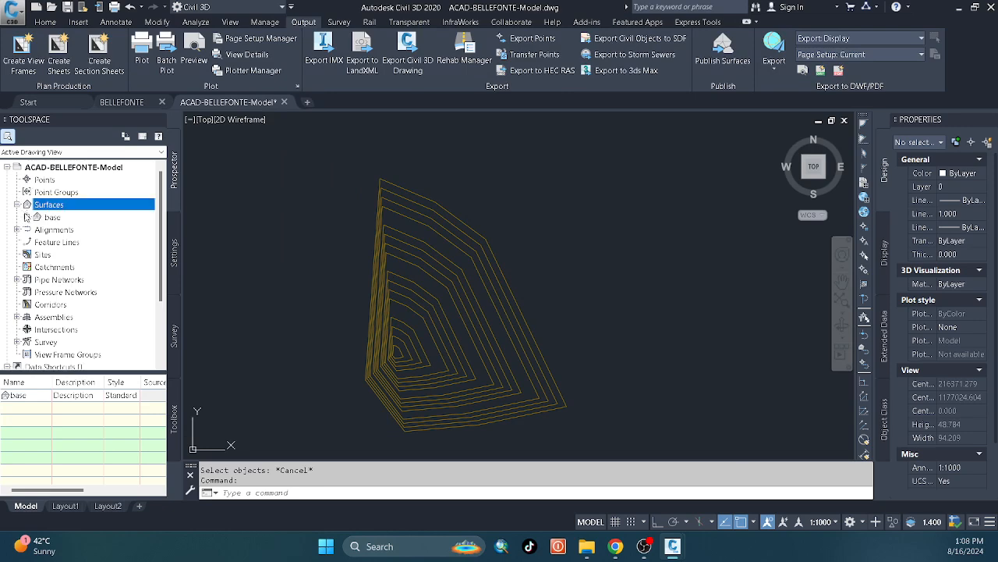
pyautogui.click(26, 216)
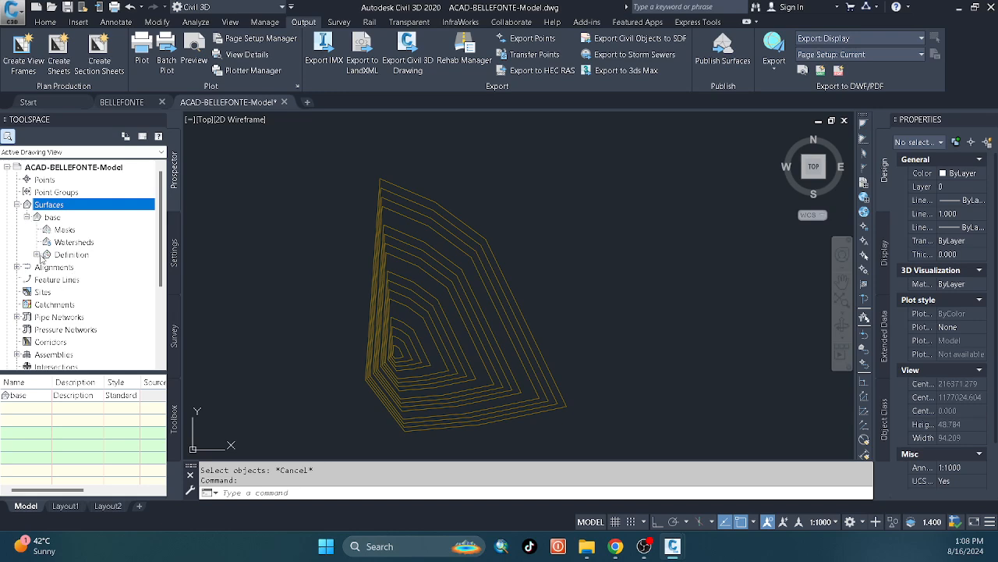
pyautogui.click(36, 254)
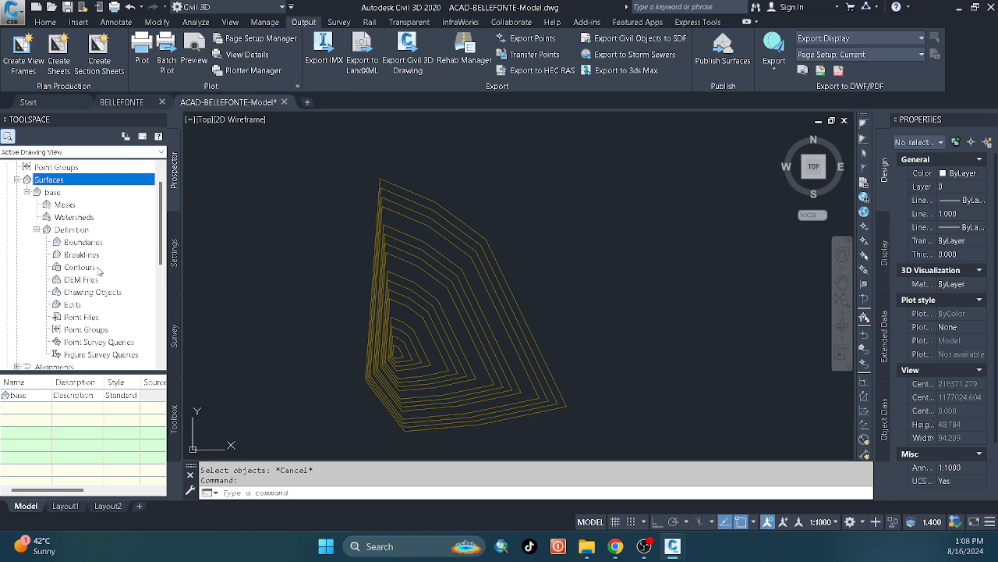
pyautogui.click(80, 267)
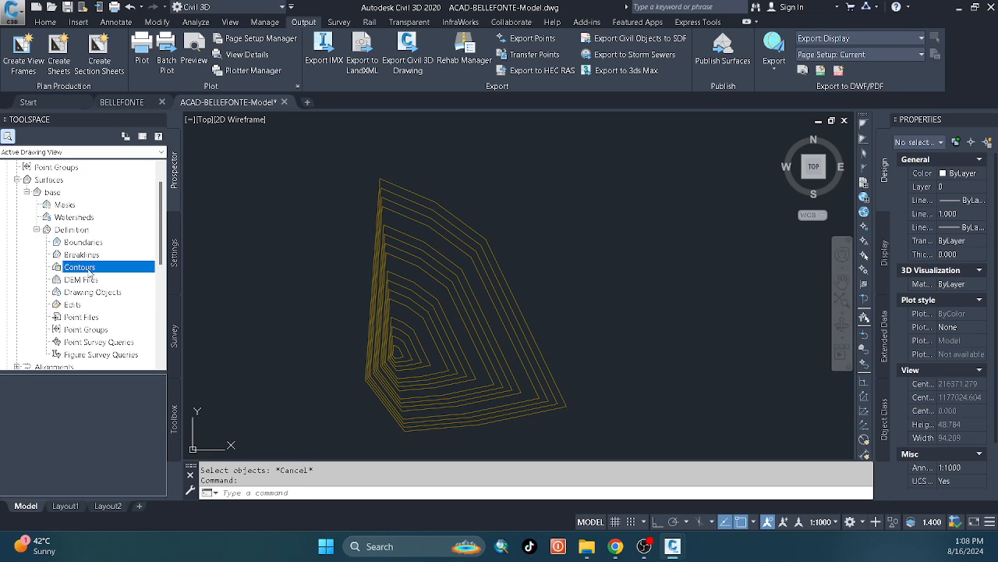
pyautogui.rightClick(90, 272)
pyautogui.click(103, 278)
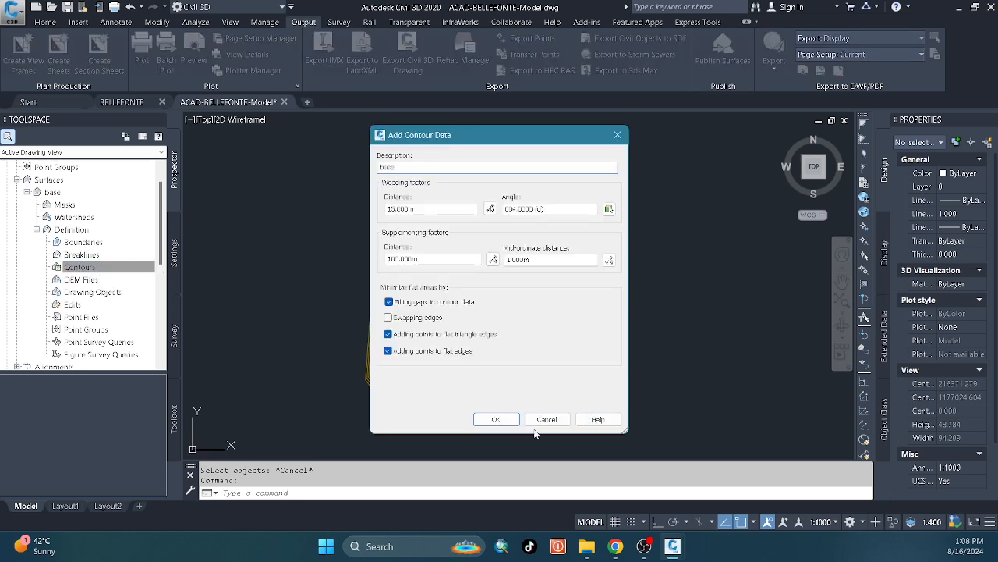
pyautogui.click(495, 419)
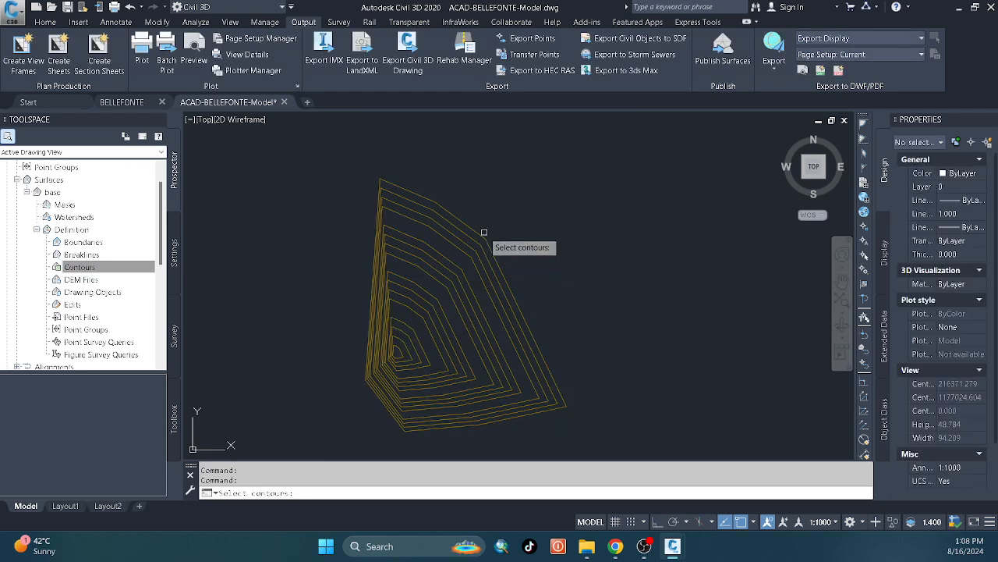
pyautogui.click(481, 236)
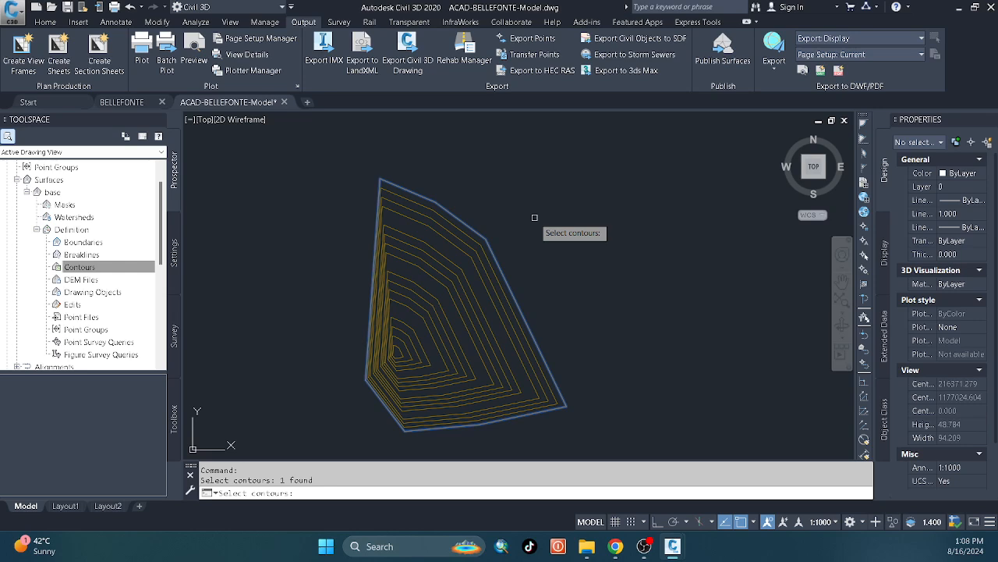
pyautogui.press('Return')
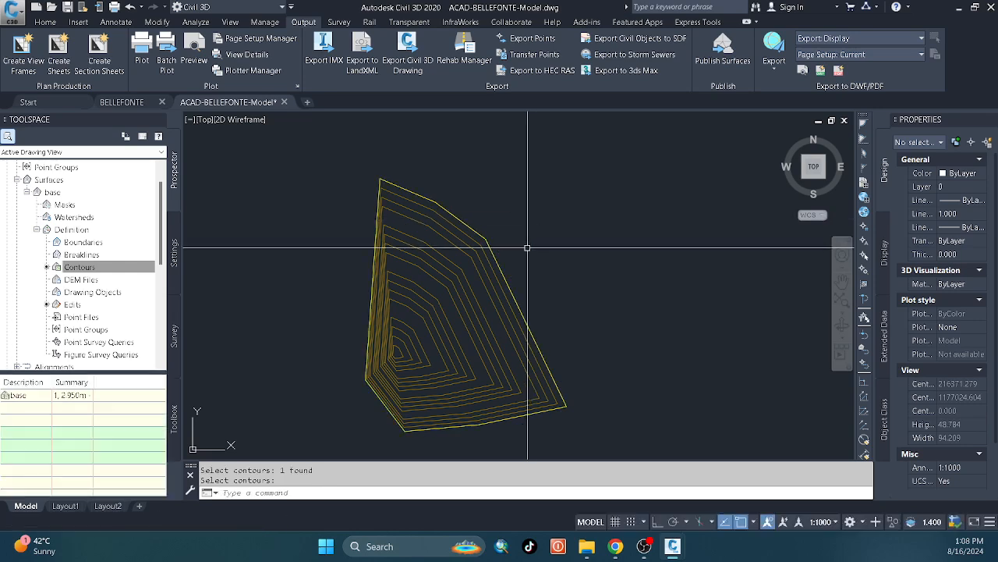
pyautogui.click(72, 229)
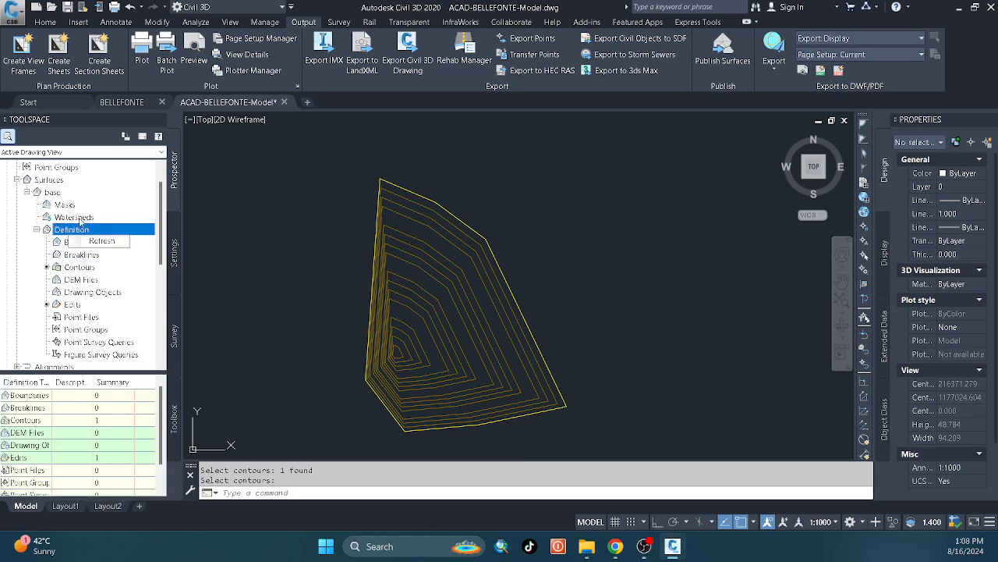
# Create a second TIN surface named voleme1 and expand its entry in the surface tree.
pyautogui.rightClick(48, 180)
pyautogui.click(72, 189)
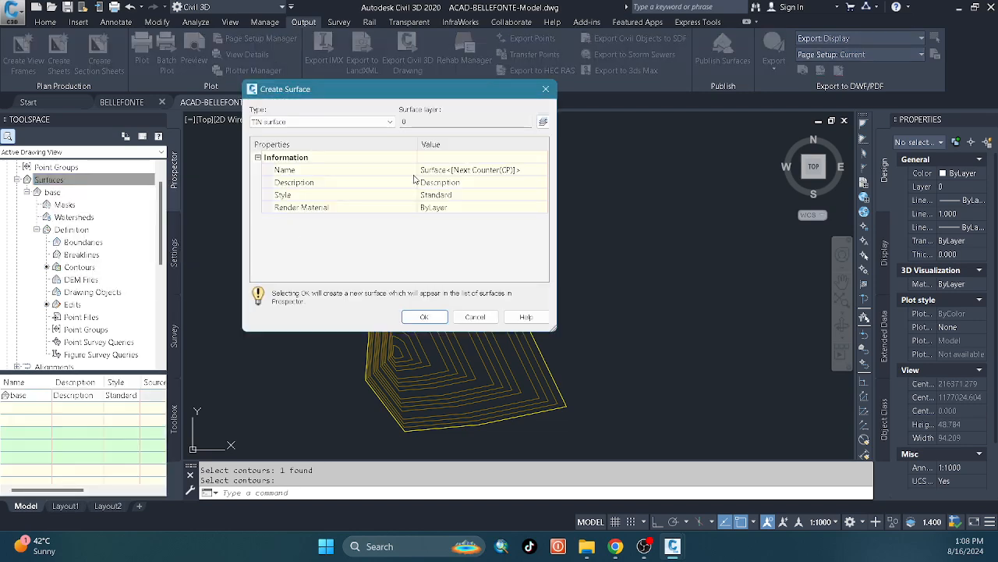
pyautogui.click(429, 170)
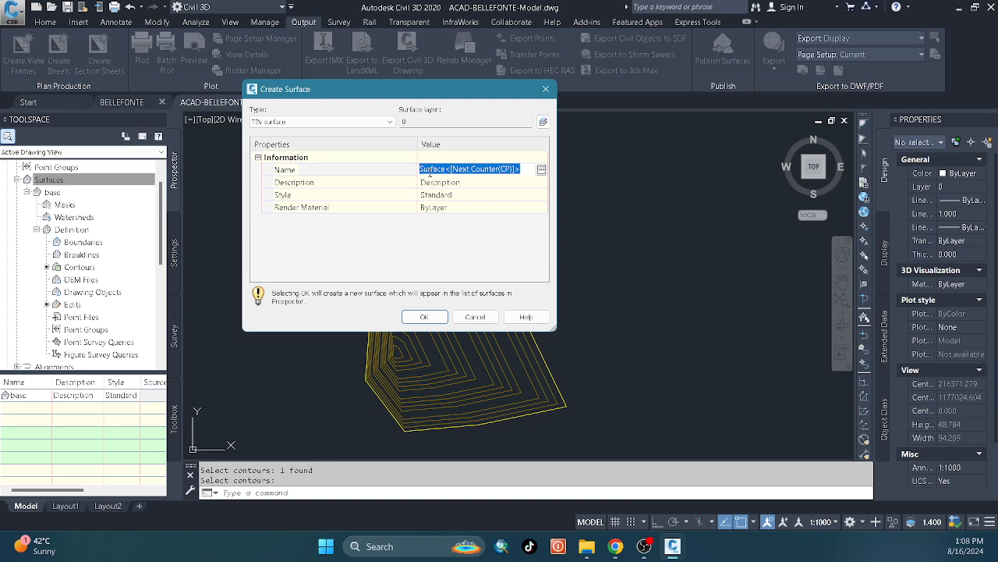
pyautogui.write('voleme1')
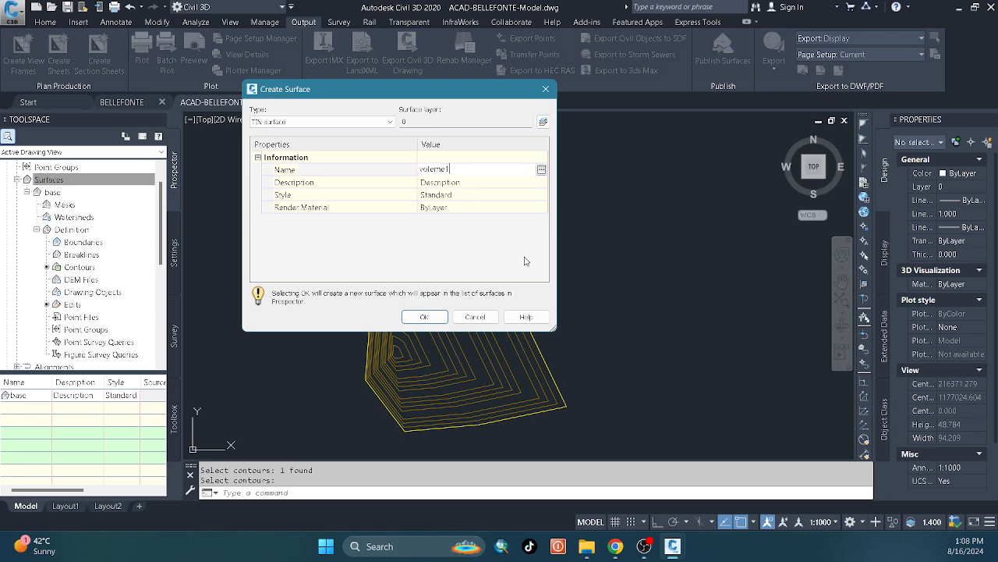
pyautogui.click(424, 316)
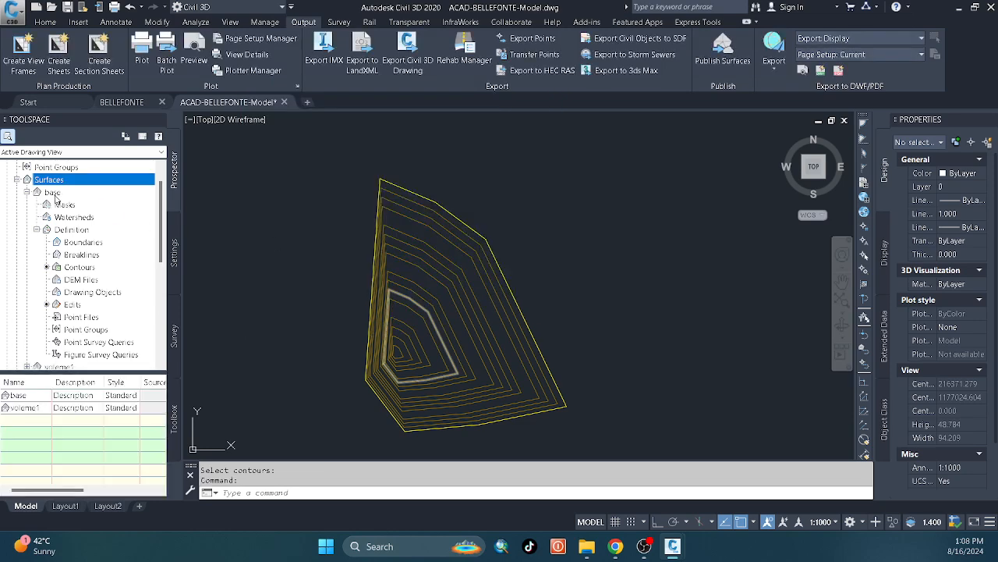
pyautogui.click(16, 181)
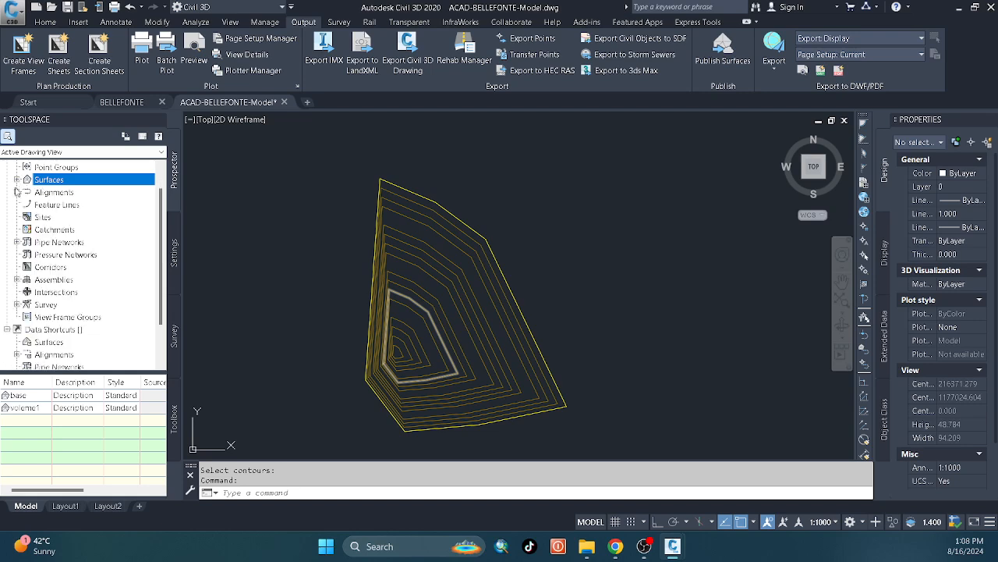
pyautogui.click(17, 180)
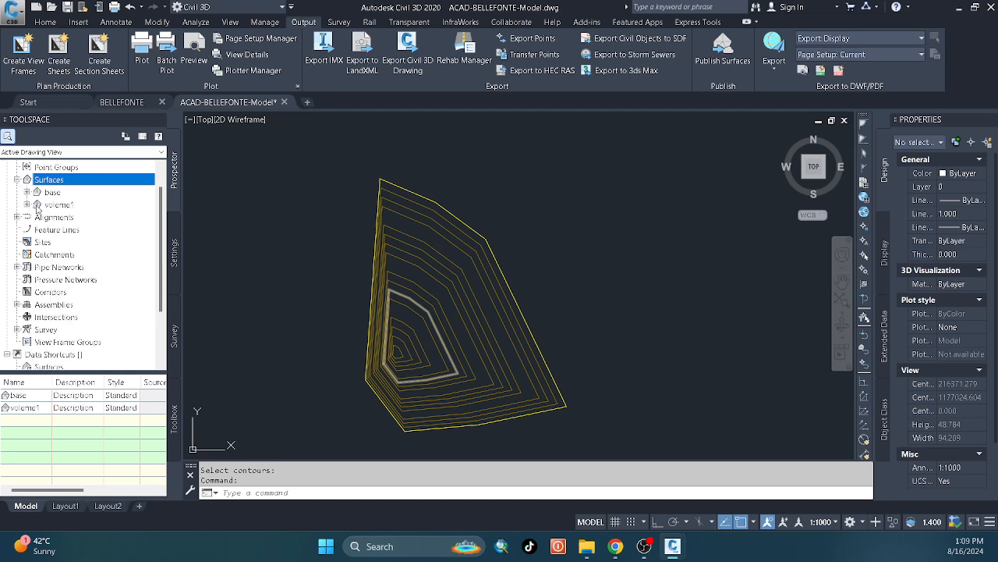
pyautogui.click(27, 204)
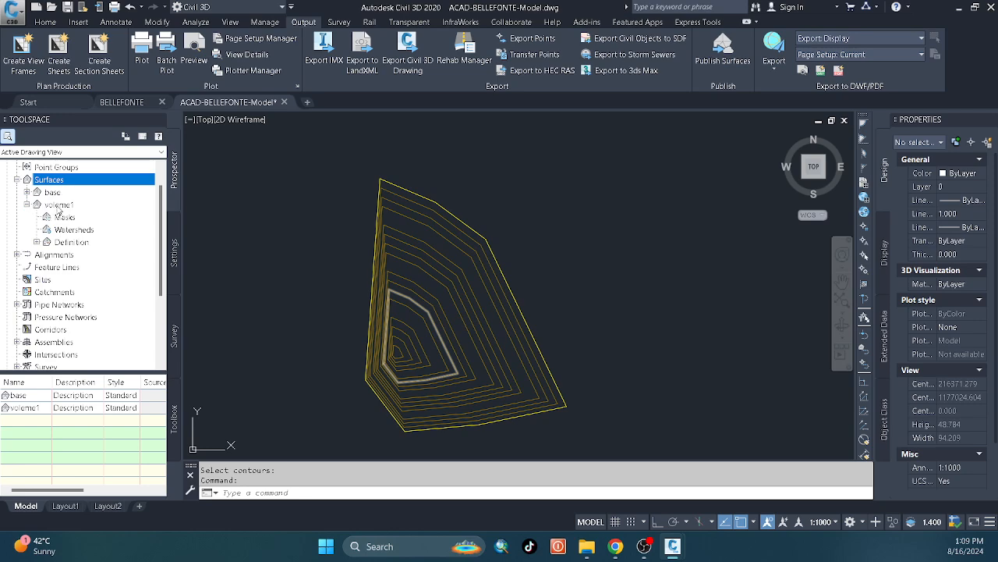
pyautogui.rightClick(59, 206)
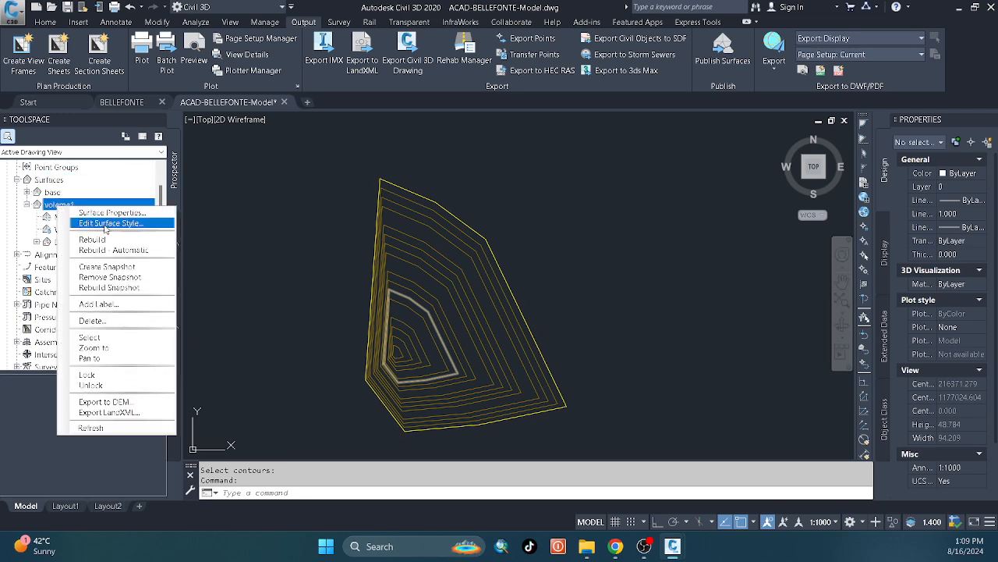
pyautogui.click(105, 224)
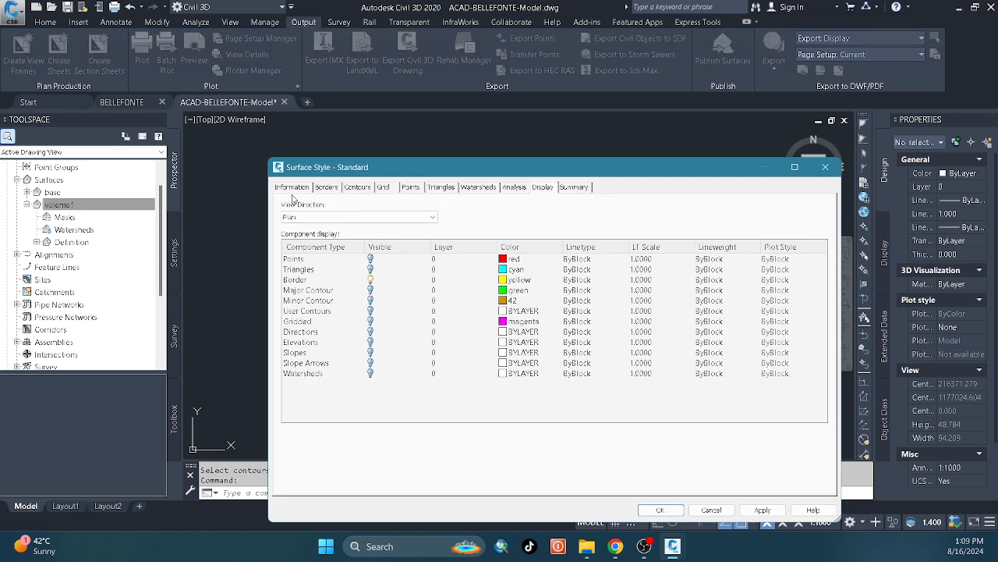
pyautogui.click(292, 191)
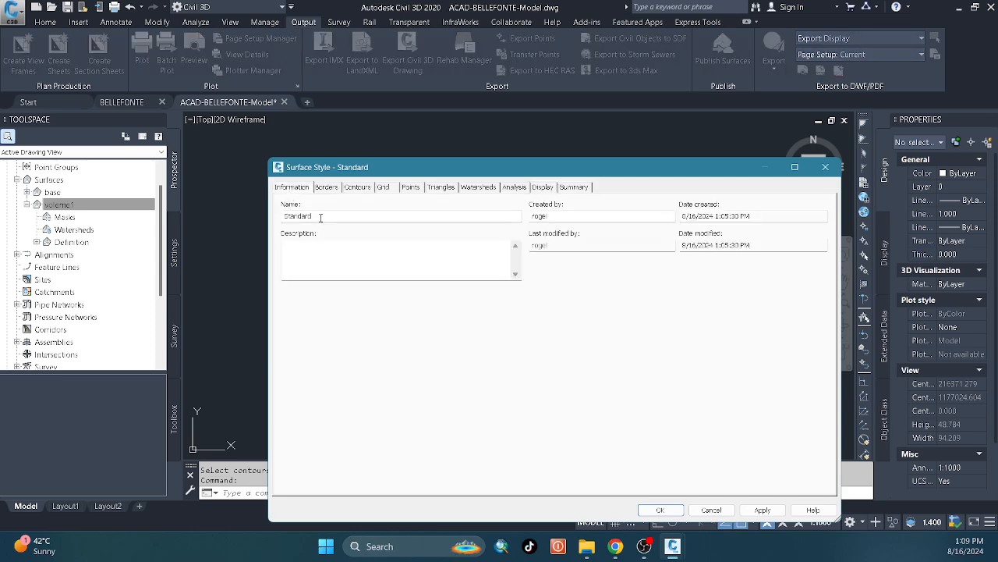
pyautogui.click(826, 167)
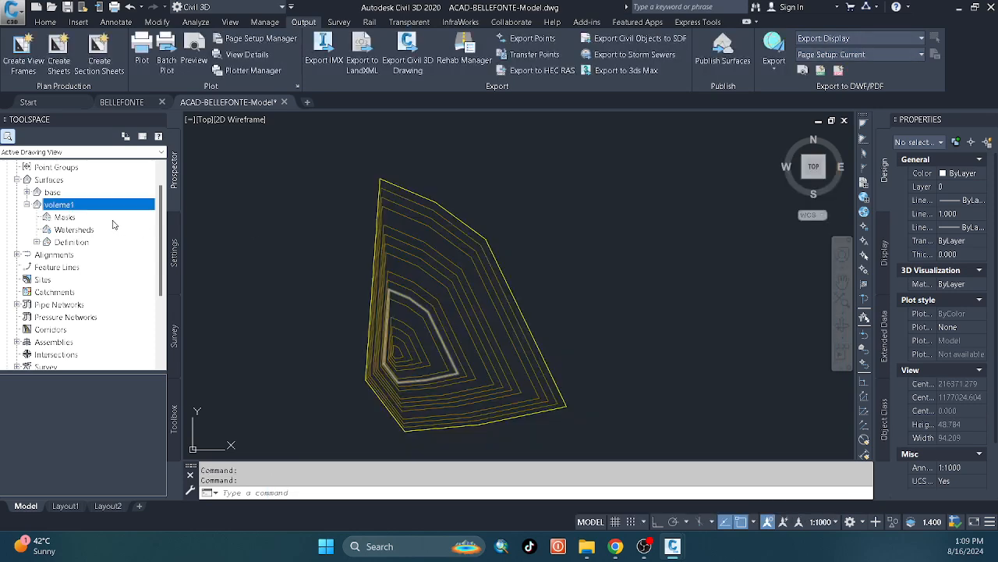
# Rename the voleme1 surface as volume 1 in its surface properties.
pyautogui.rightClick(71, 206)
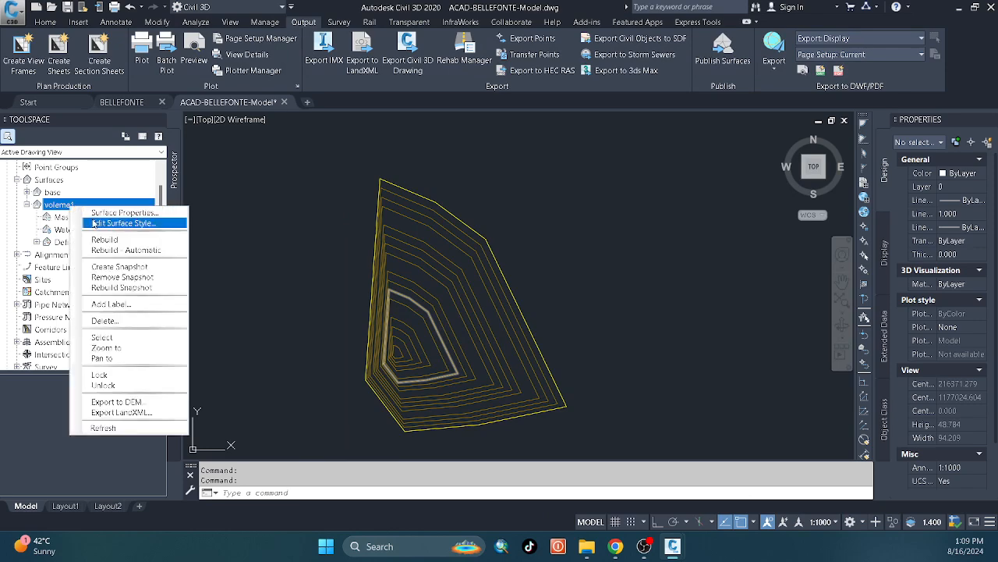
pyautogui.click(109, 213)
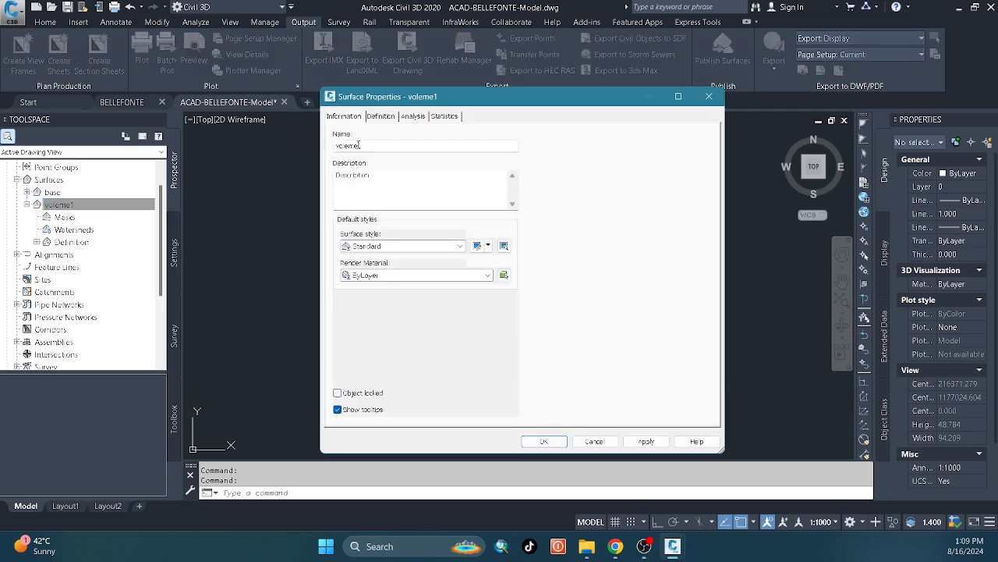
pyautogui.moveTo(365, 145); pyautogui.dragTo(325, 153)
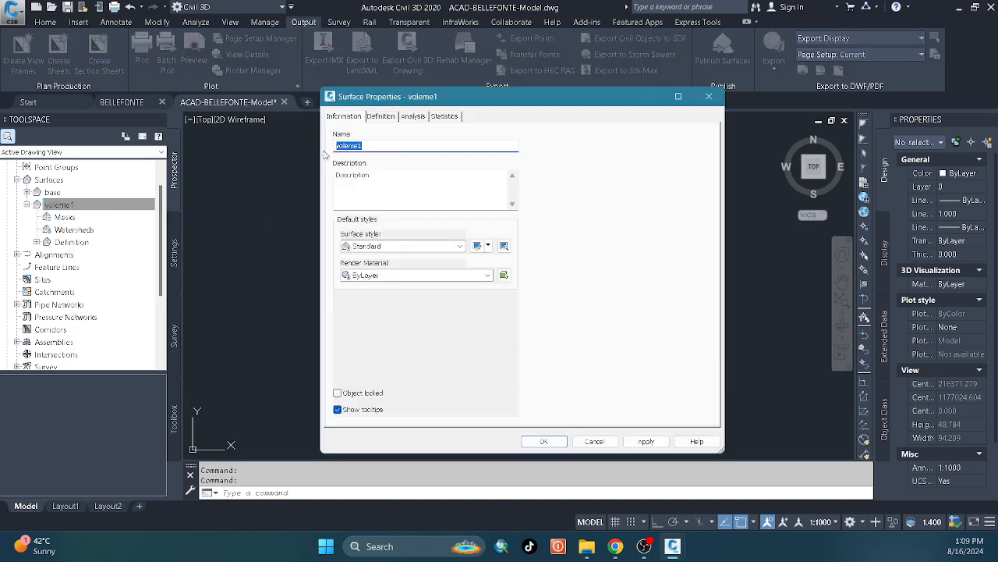
pyautogui.write('v')
pyautogui.click(645, 441)
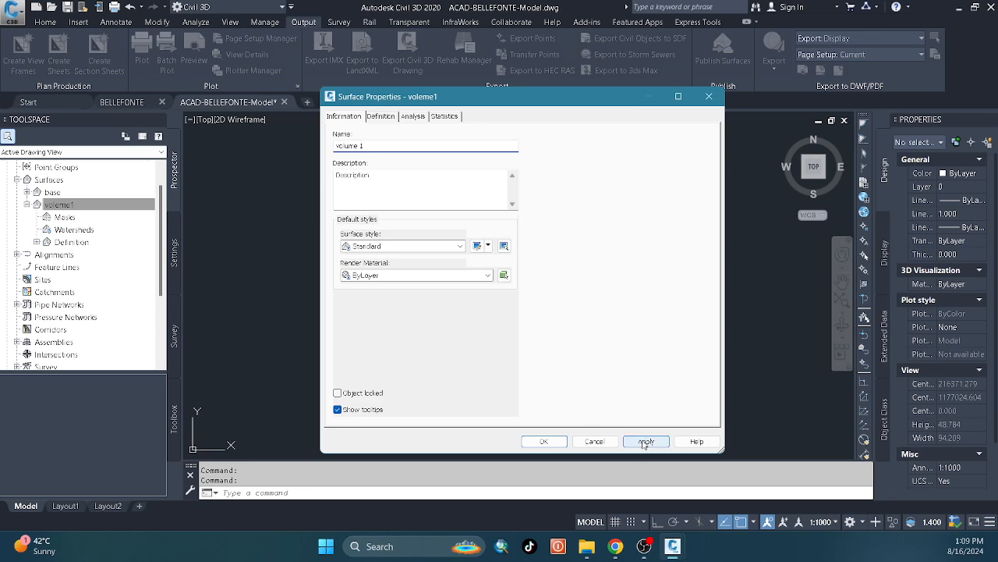
pyautogui.click(555, 439)
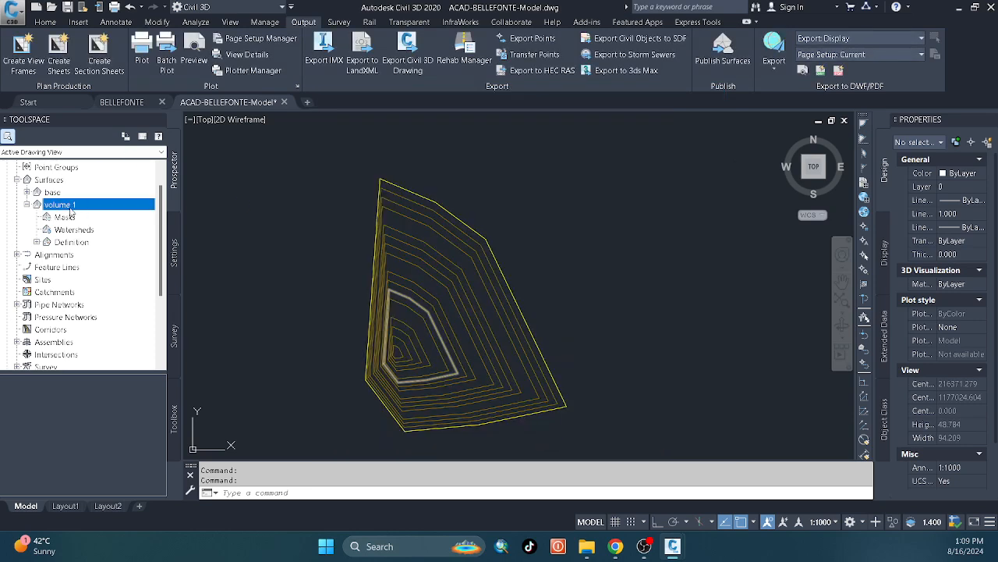
# Add all the closed contours to the volume 1 surface's definition as contour data described as volume, keeping the default factors.
pyautogui.click(37, 242)
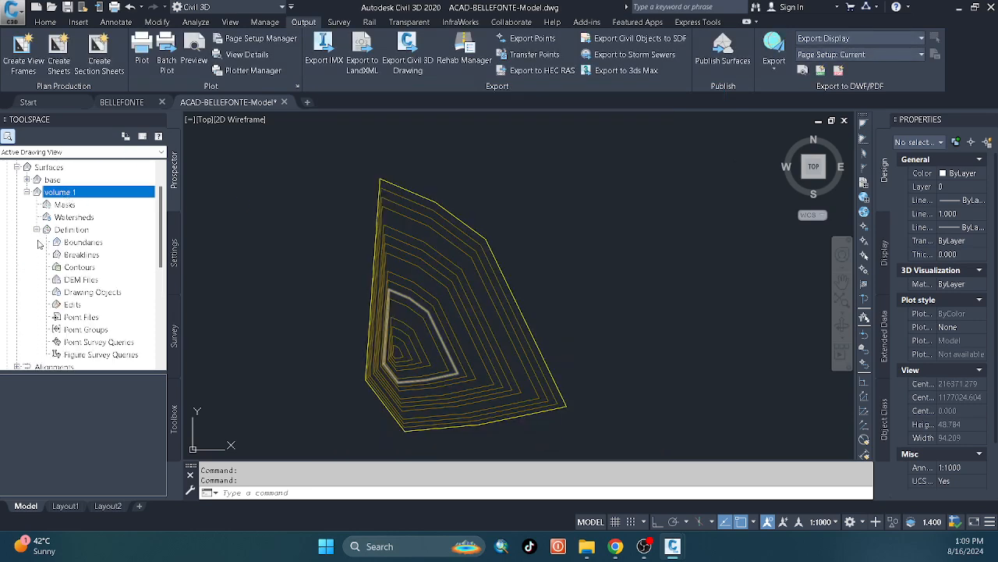
pyautogui.click(88, 268)
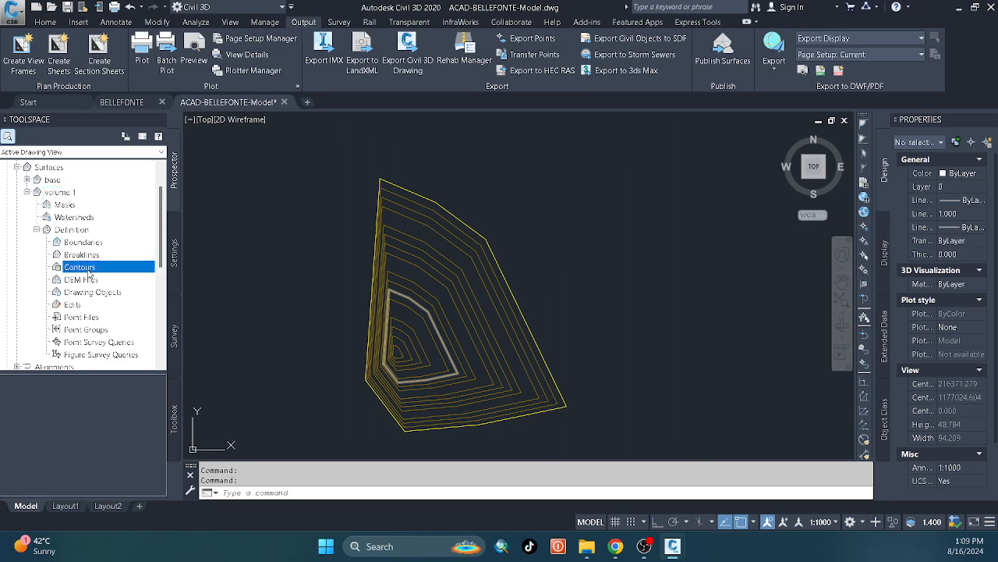
pyautogui.rightClick(89, 273)
pyautogui.click(106, 278)
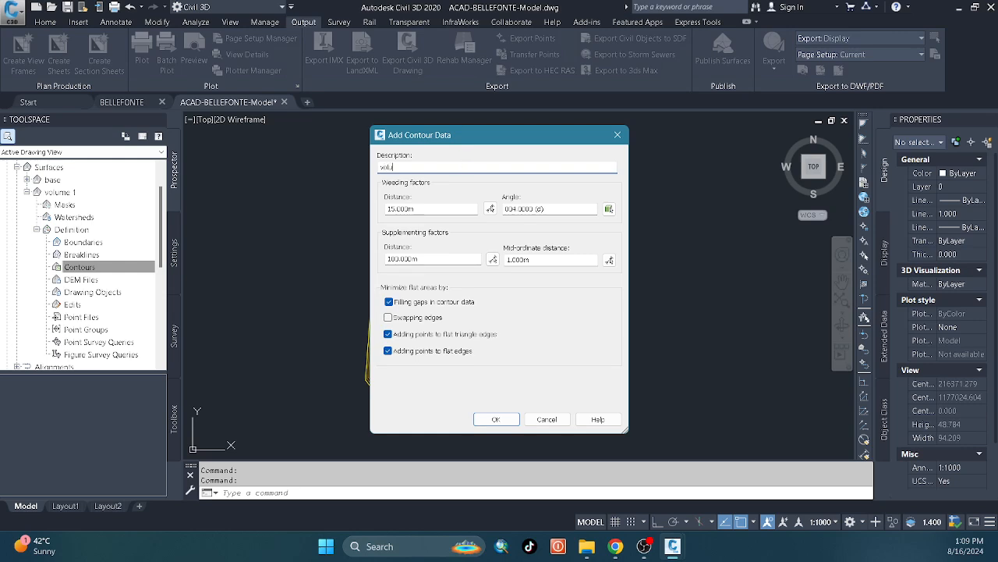
pyautogui.click(496, 419)
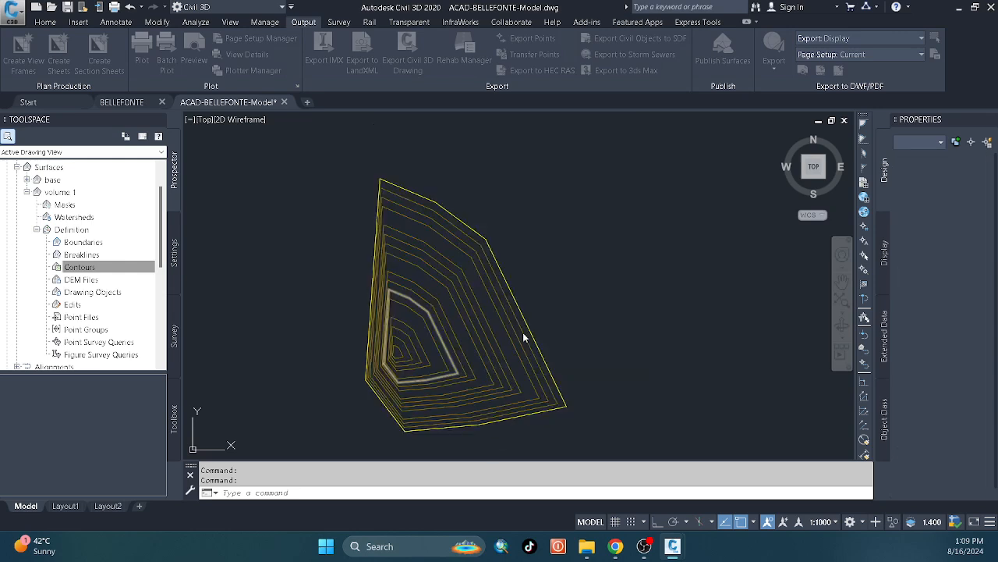
pyautogui.click(640, 212)
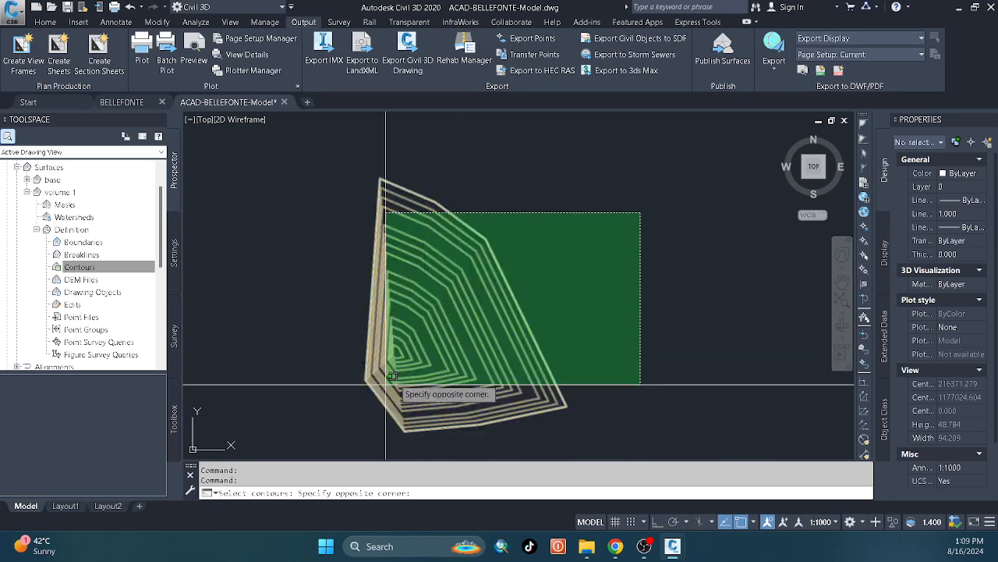
pyautogui.click(327, 400)
pyautogui.press('Return')
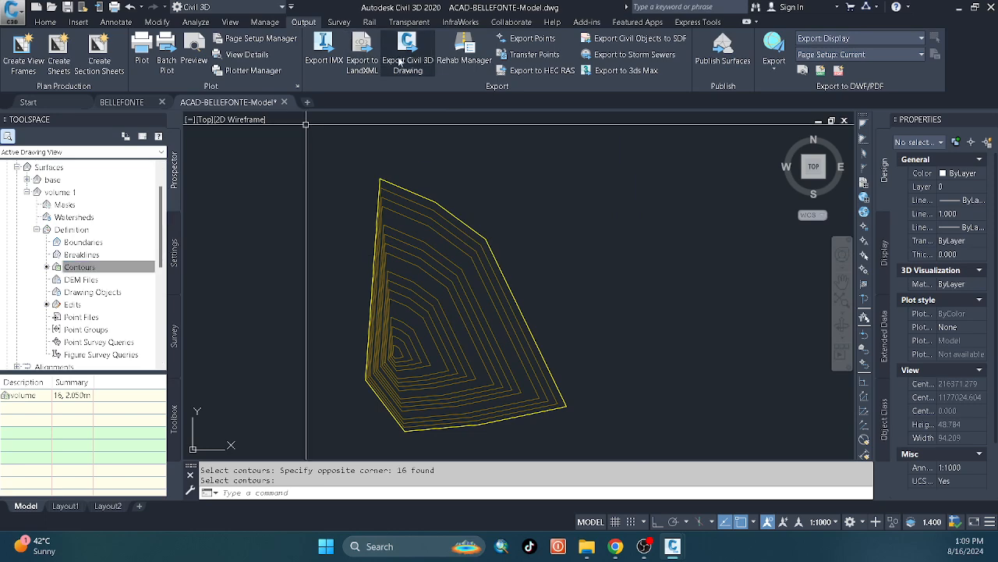
# Open the Volumes Dashboard and start a new TIN volume surface named cut fill.
pyautogui.click(199, 24)
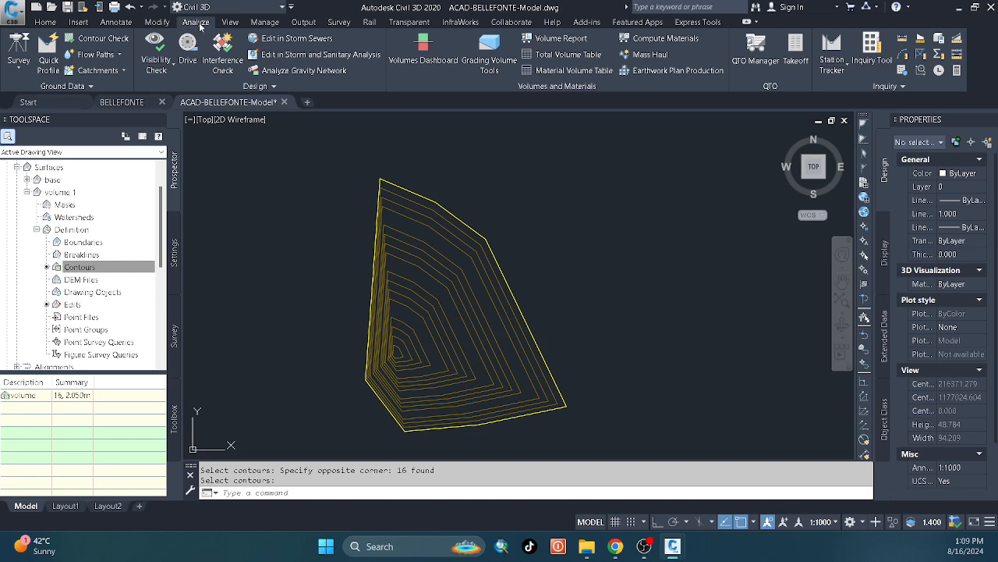
pyautogui.click(455, 66)
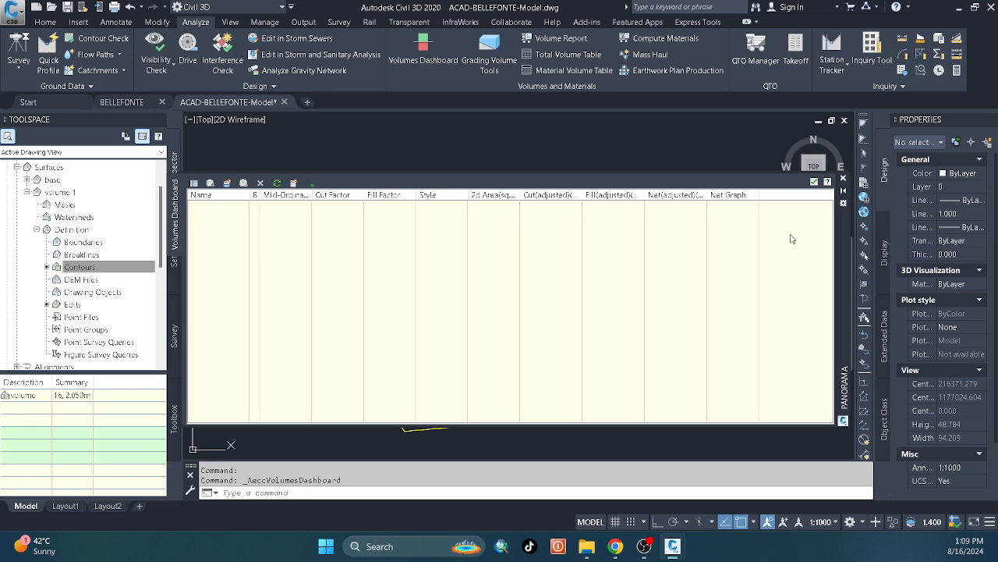
pyautogui.moveTo(842, 240); pyautogui.dragTo(936, 86)
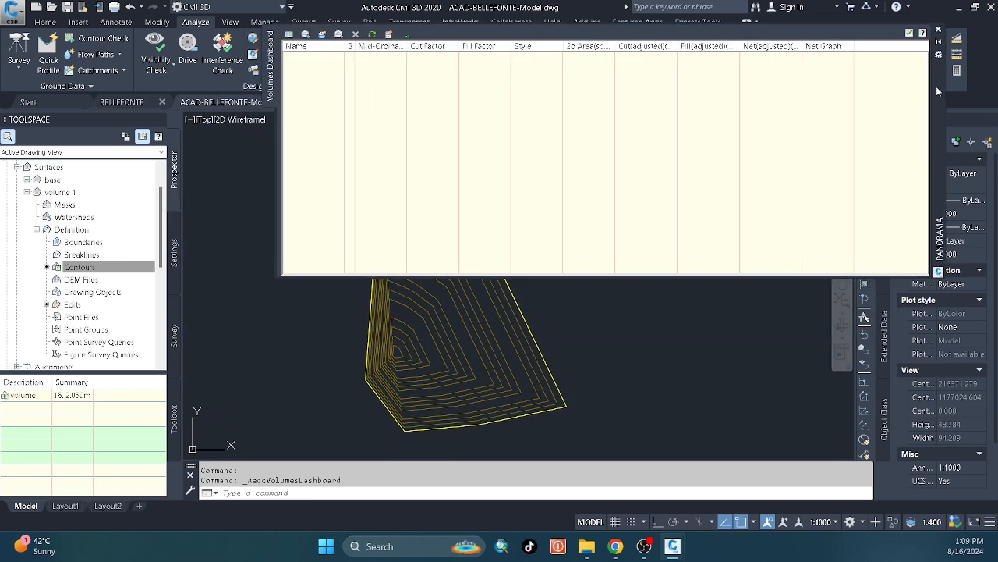
pyautogui.click(325, 36)
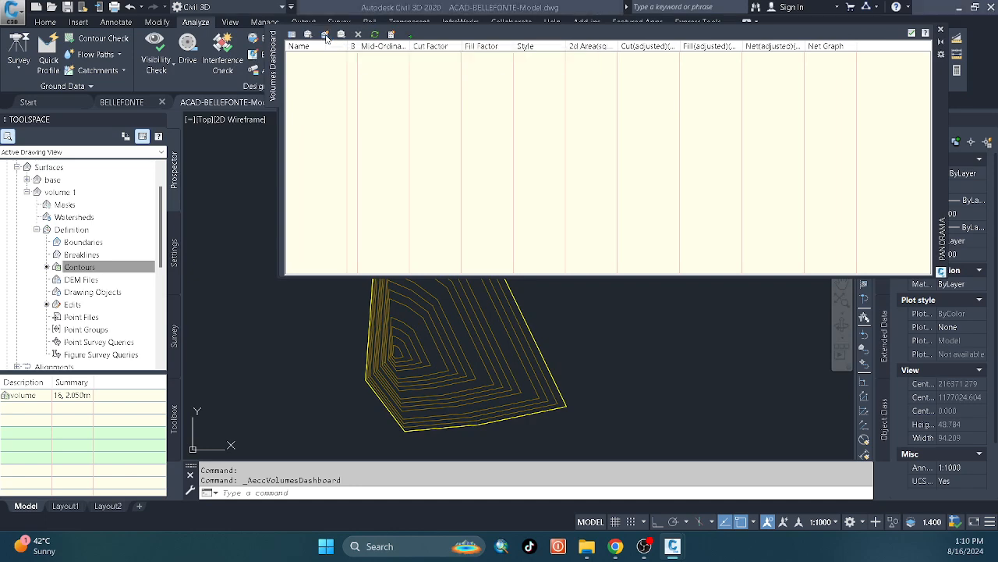
pyautogui.click(441, 168)
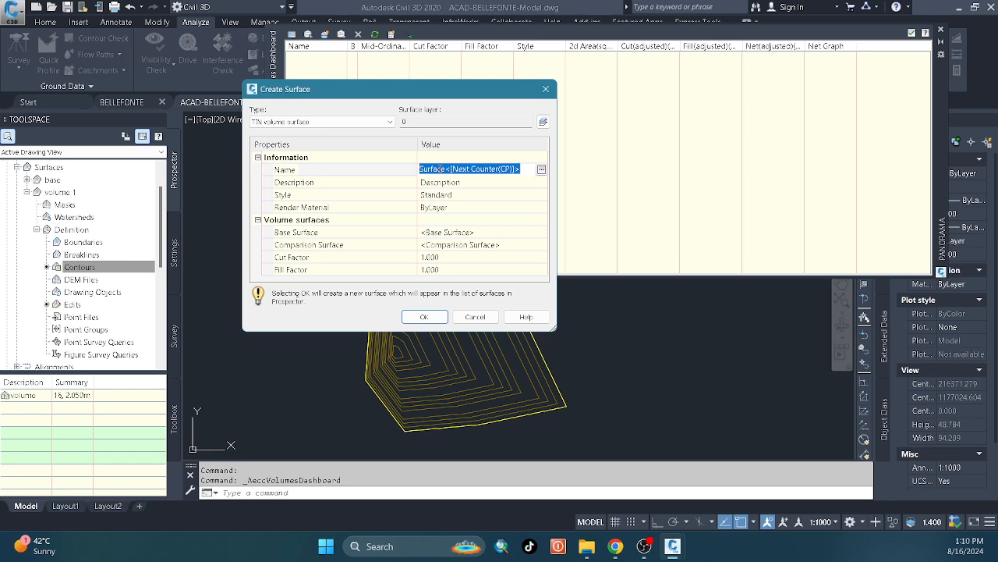
pyautogui.write('cut fill')
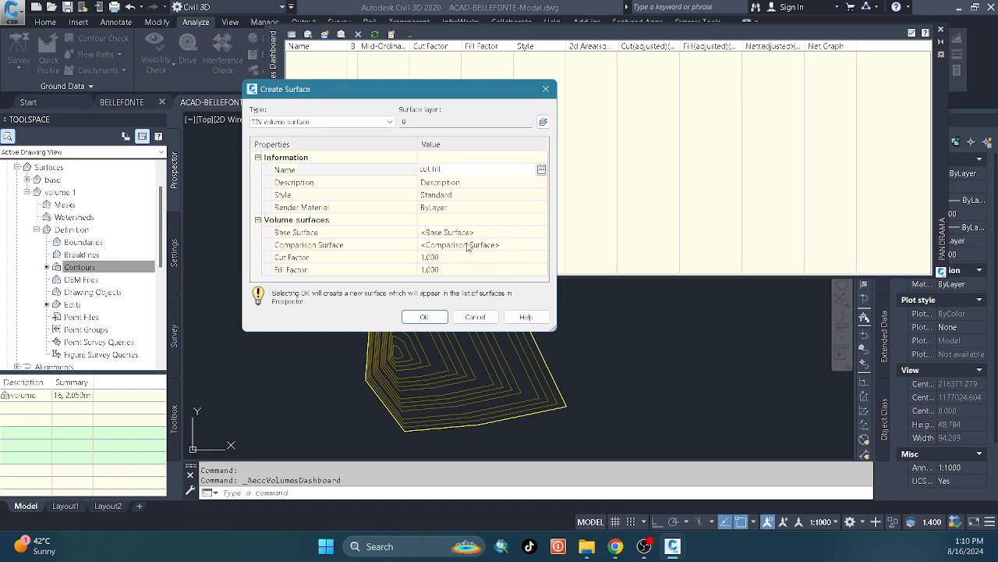
pyautogui.press('Return')
# Assign the base surface as the base for the cut fill volume surface.
pyautogui.click(317, 234)
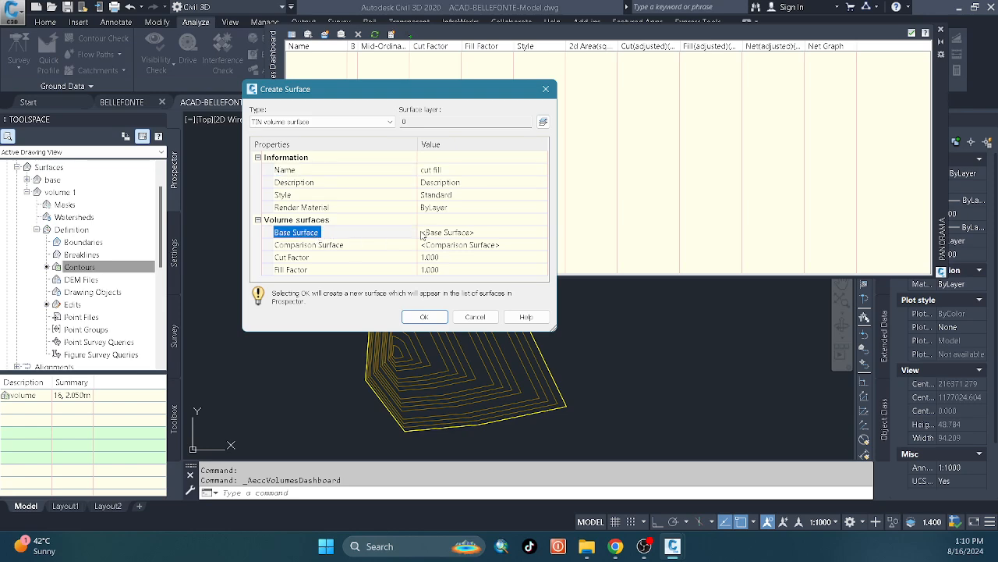
pyautogui.click(460, 244)
pyautogui.click(473, 233)
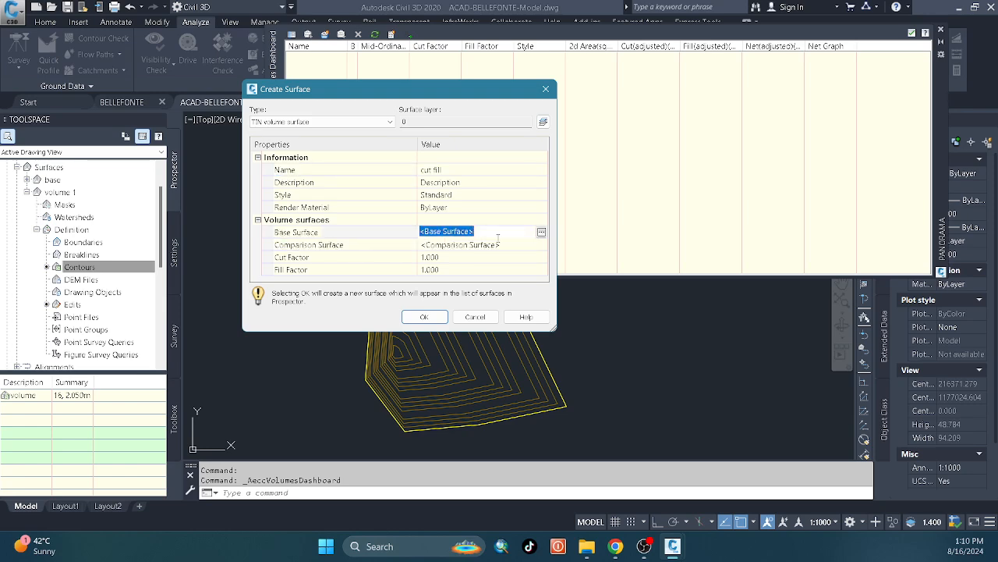
pyautogui.click(541, 233)
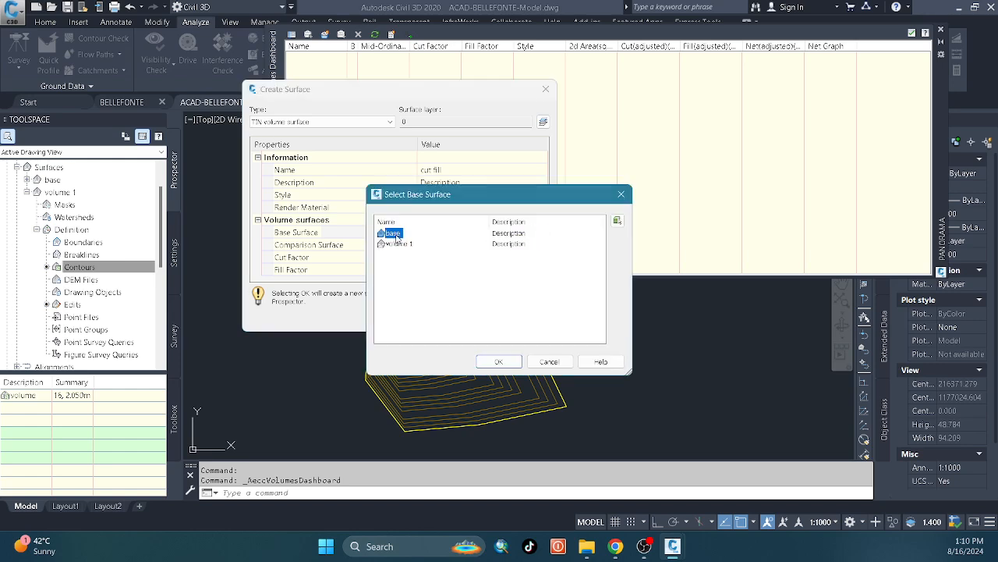
pyautogui.click(498, 361)
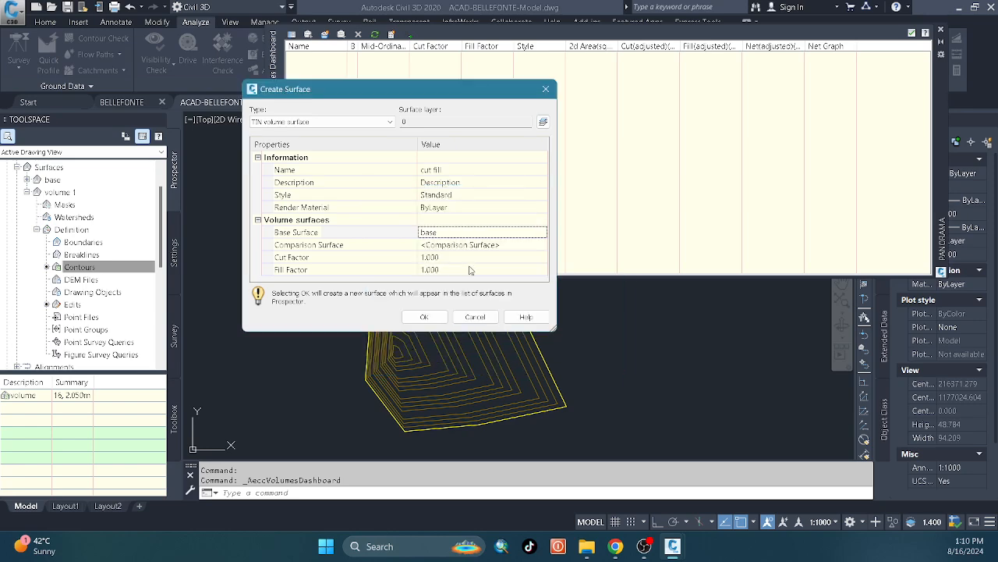
# Set volume 1 as the comparison surface and create the cut fill volume surface with the default cut and fill factors.
pyautogui.click(437, 245)
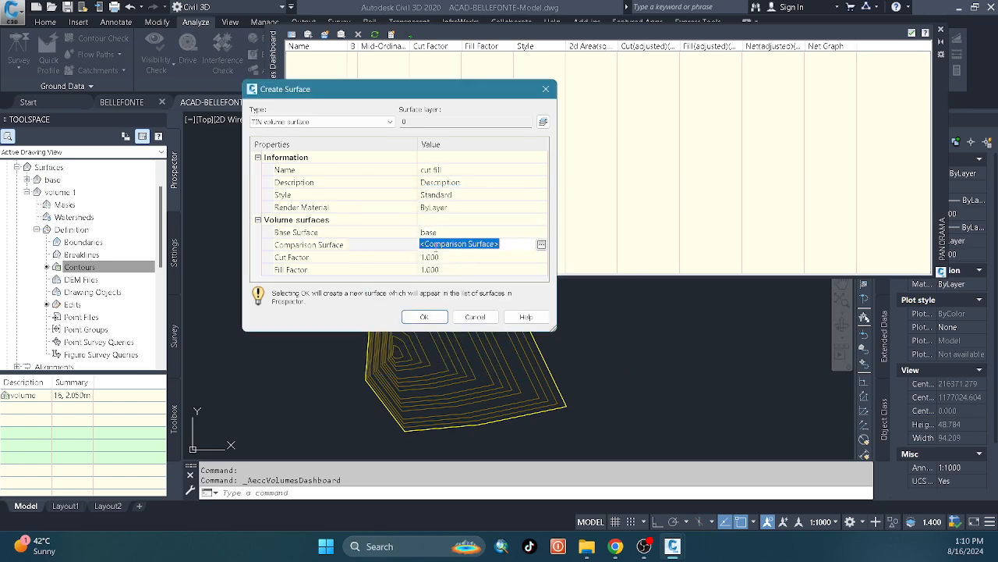
pyautogui.click(541, 245)
pyautogui.click(401, 245)
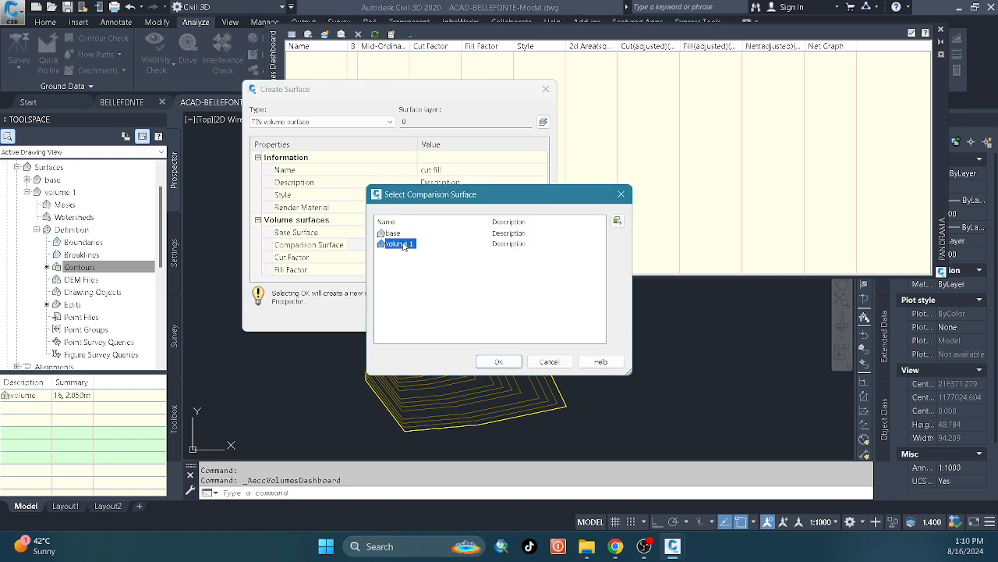
pyautogui.click(497, 361)
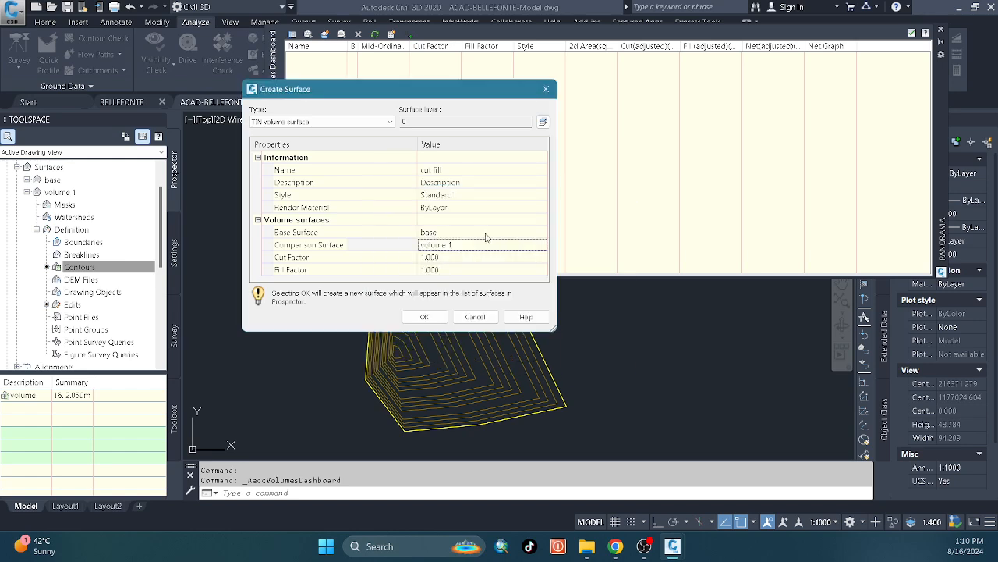
pyautogui.click(425, 316)
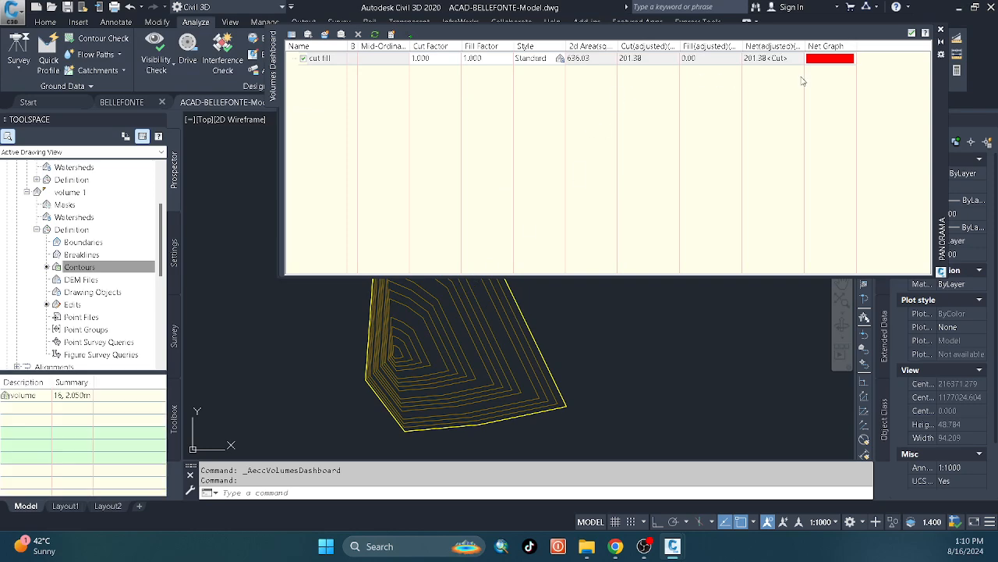
# Select the cut fill entry and keep the Volumes Dashboard floating over the drawing to review its cut, fill and net volumes.
pyautogui.click(658, 59)
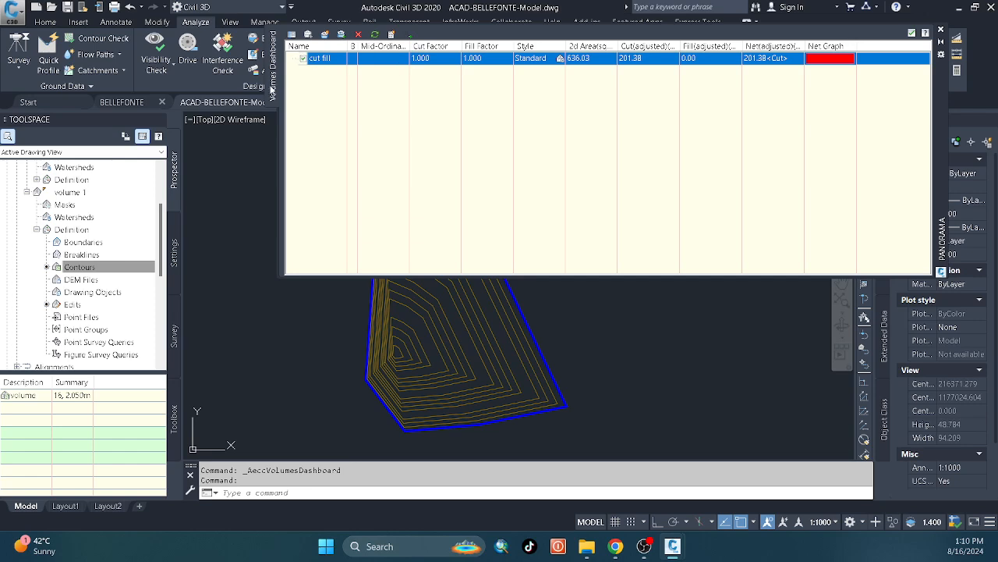
pyautogui.doubleClick(942, 231)
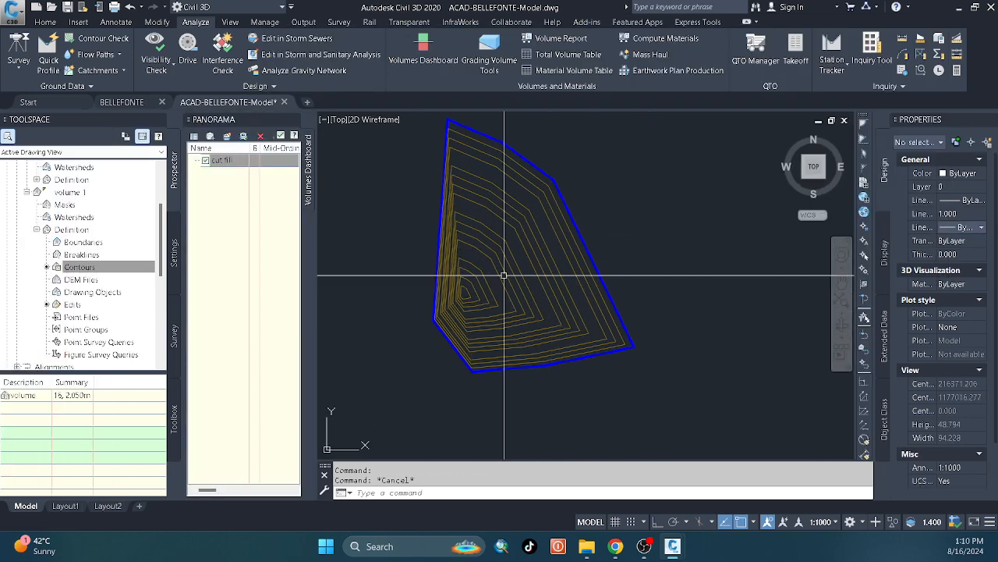
pyautogui.click(438, 63)
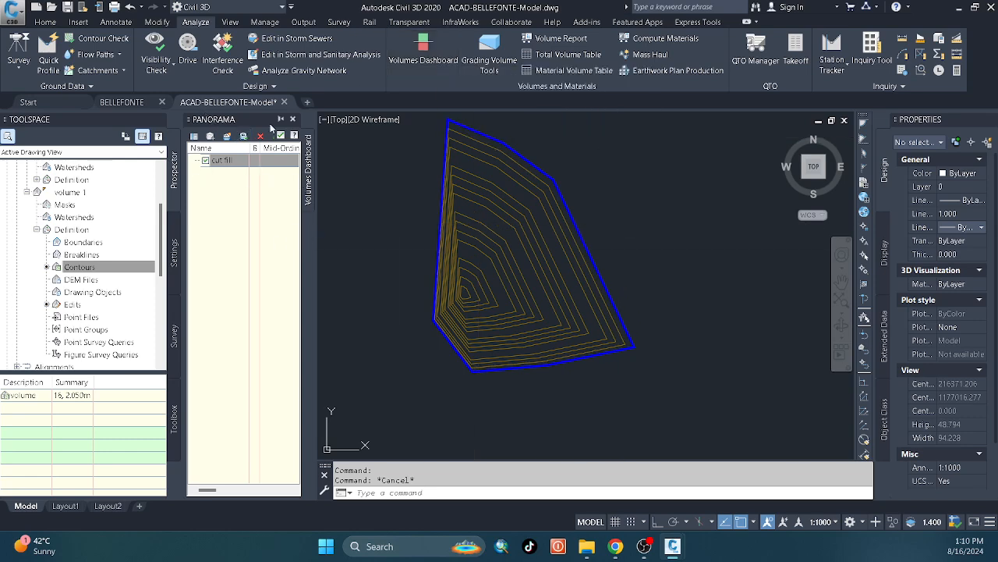
pyautogui.doubleClick(273, 128)
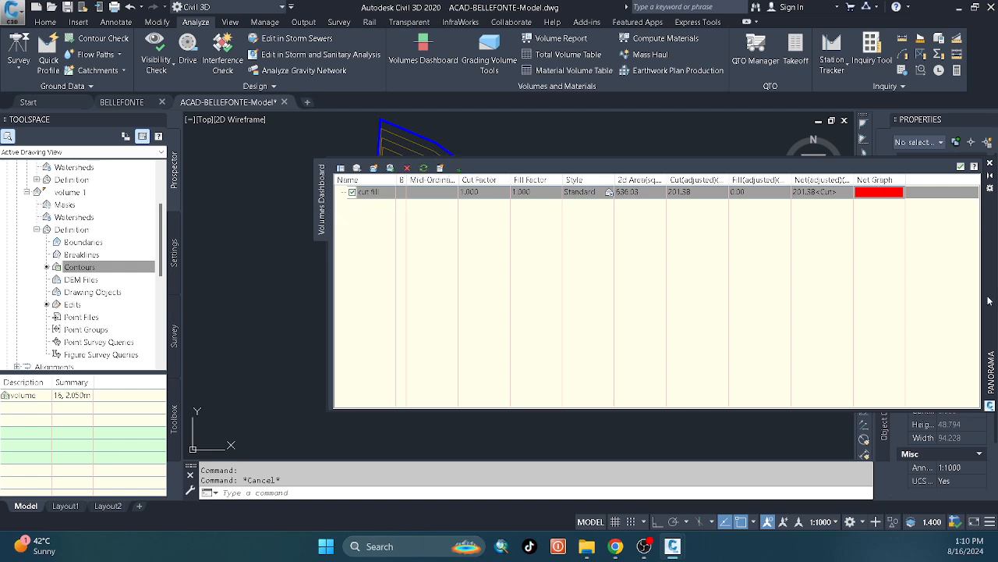
pyautogui.moveTo(988, 296); pyautogui.dragTo(897, 291)
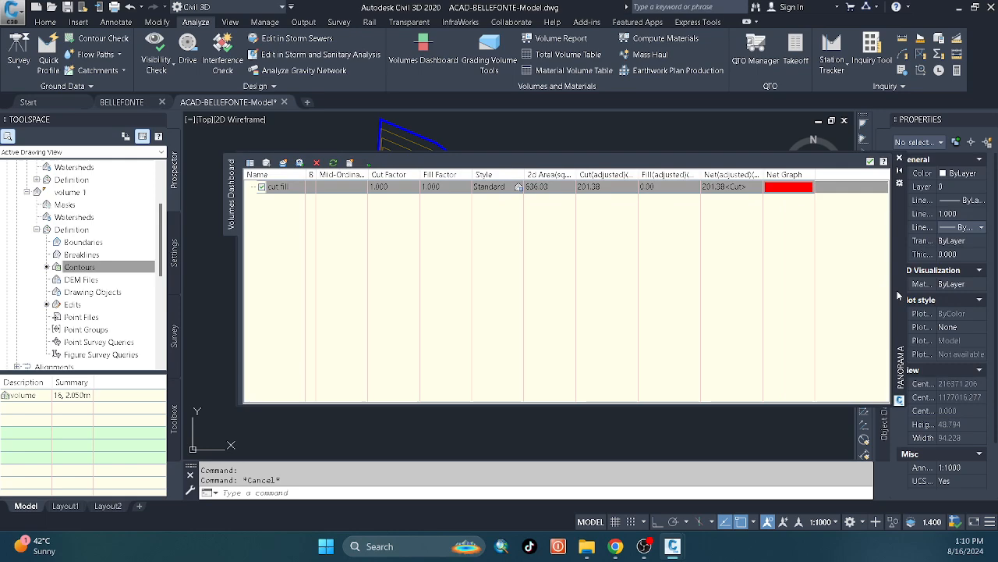
# Start adding a bounded volume to the cut fill surface.
pyautogui.click(299, 163)
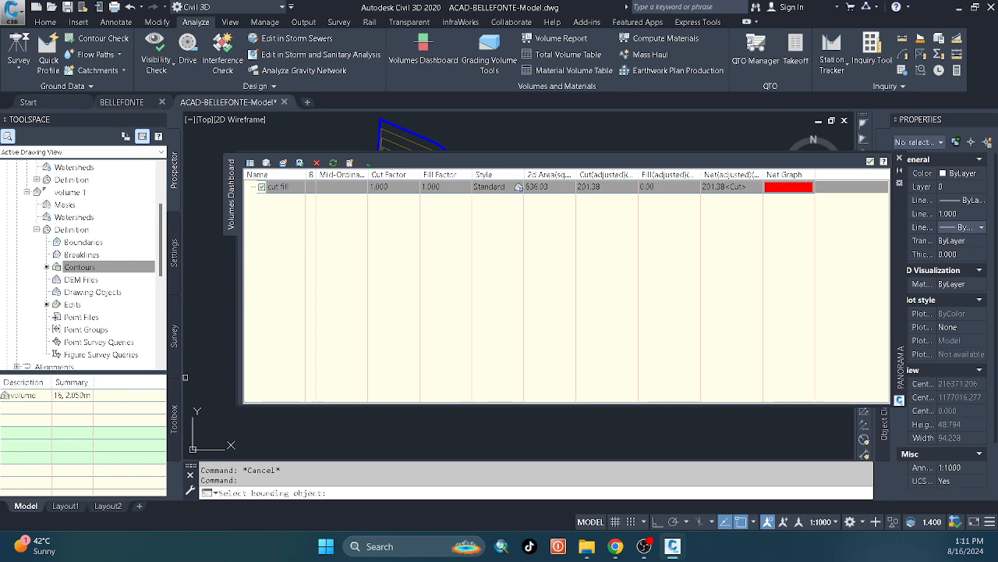
pyautogui.click(644, 546)
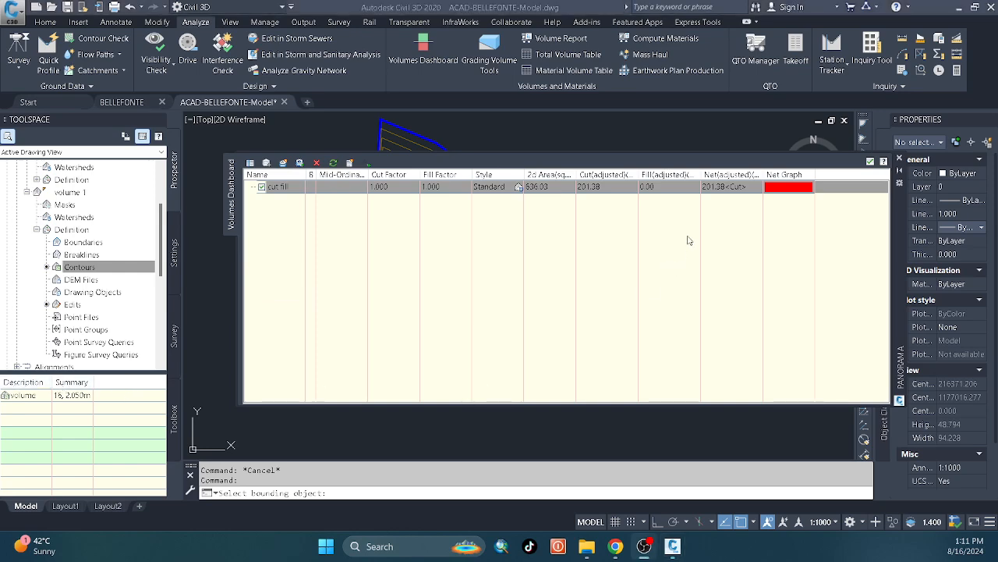
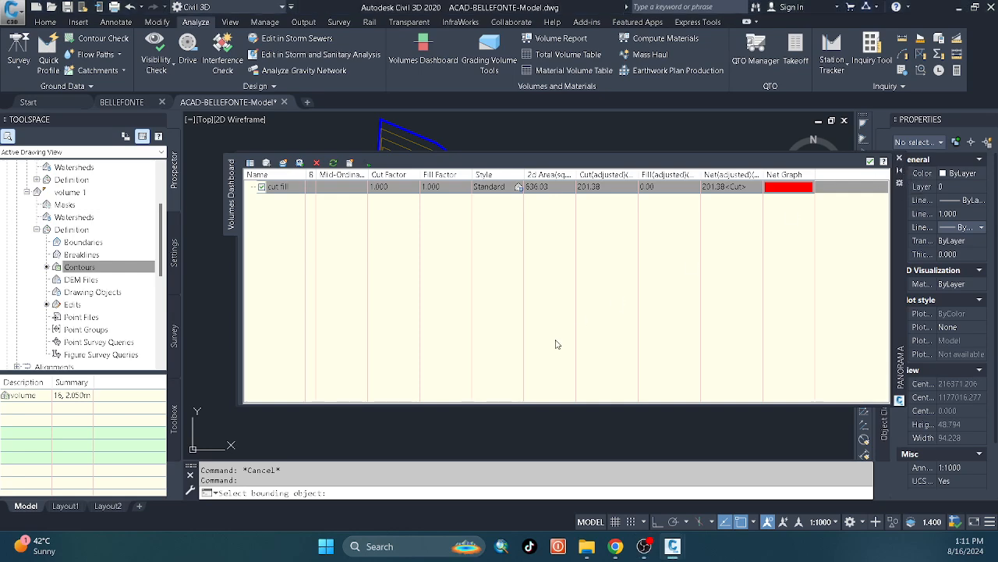
# Cancel the bounded volume and start a Stage Storage table titled volume quanity, with project name 1 and basin description 1.
pyautogui.press('Escape')
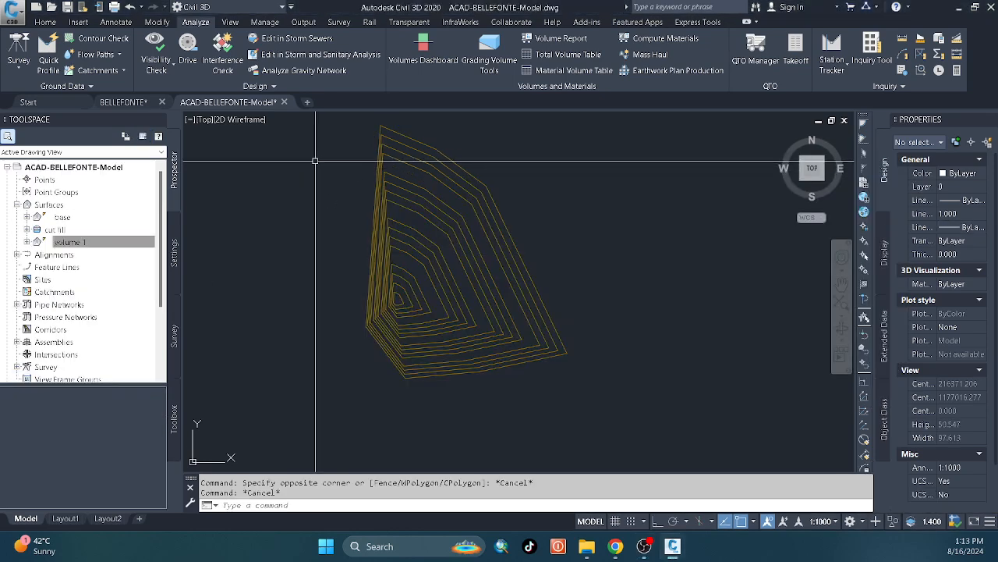
pyautogui.click(268, 85)
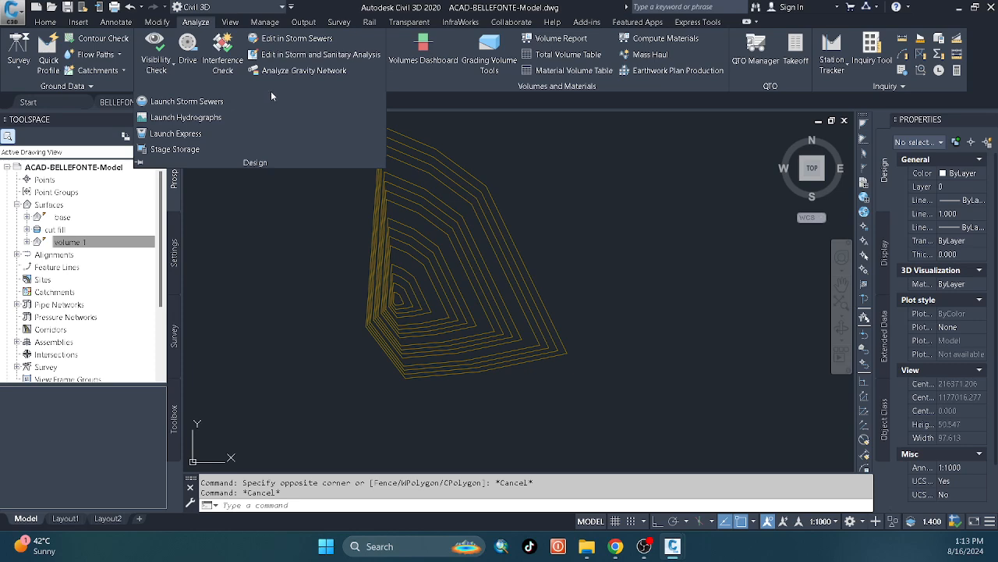
pyautogui.click(273, 192)
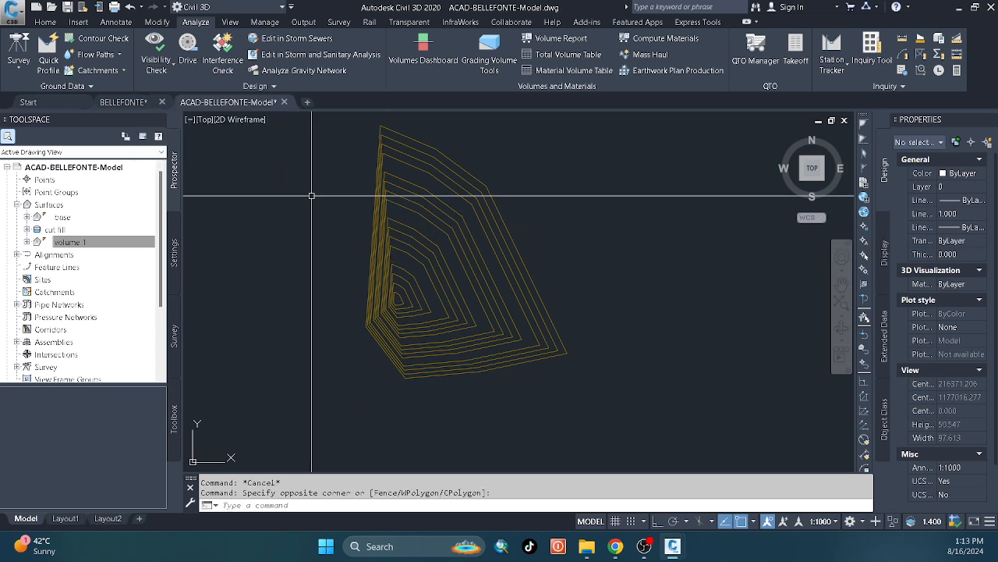
pyautogui.click(265, 87)
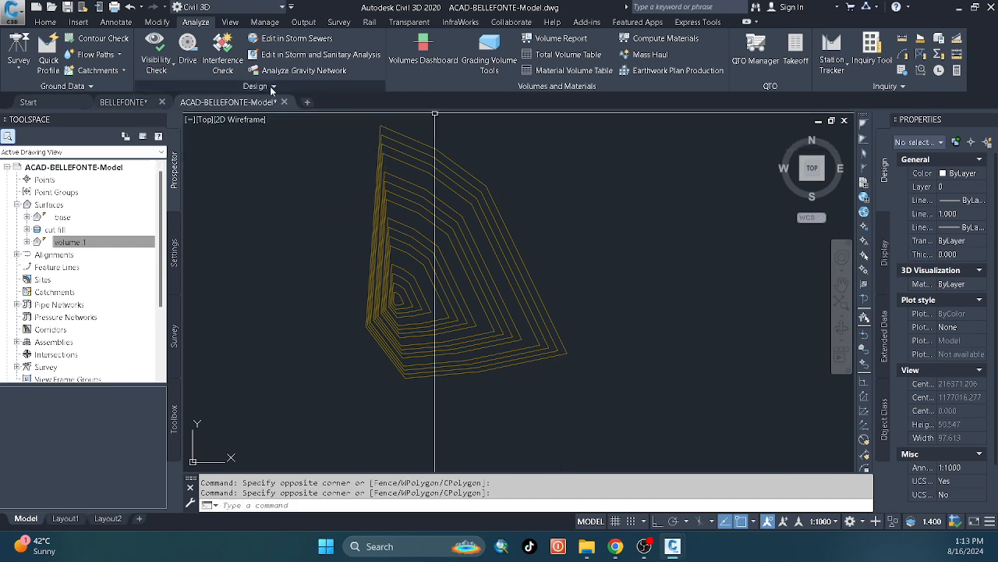
pyautogui.click(272, 87)
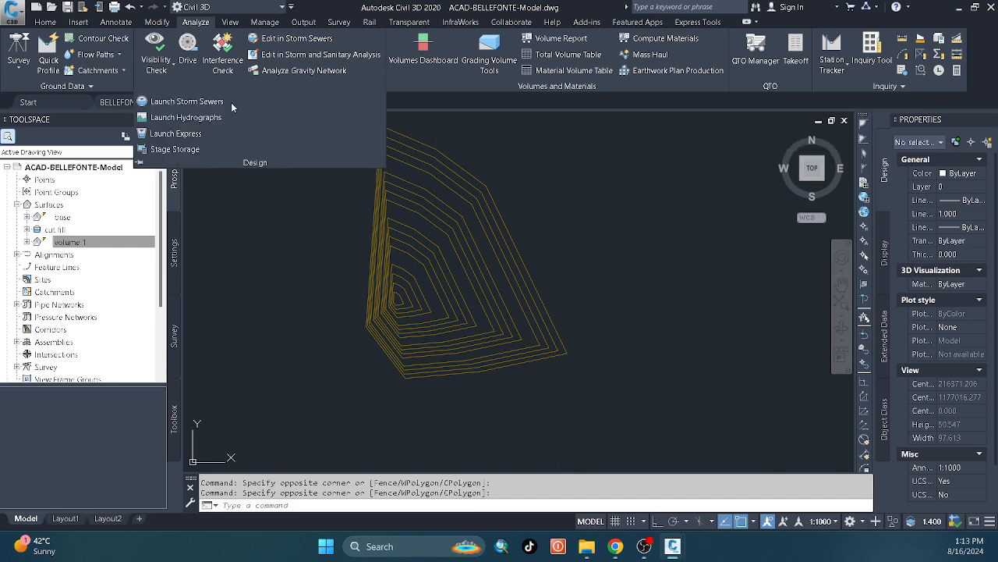
pyautogui.click(199, 150)
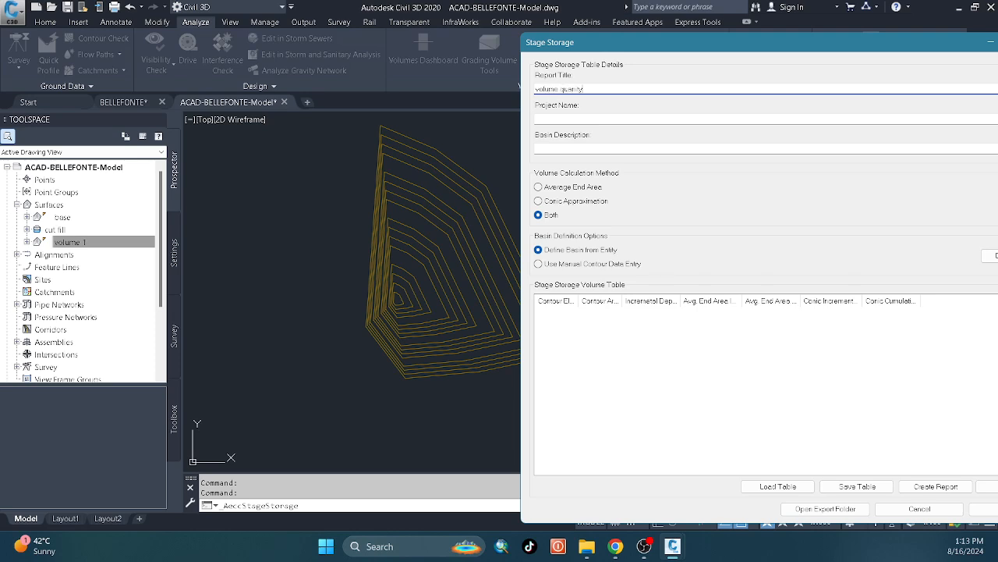
pyautogui.click(587, 119)
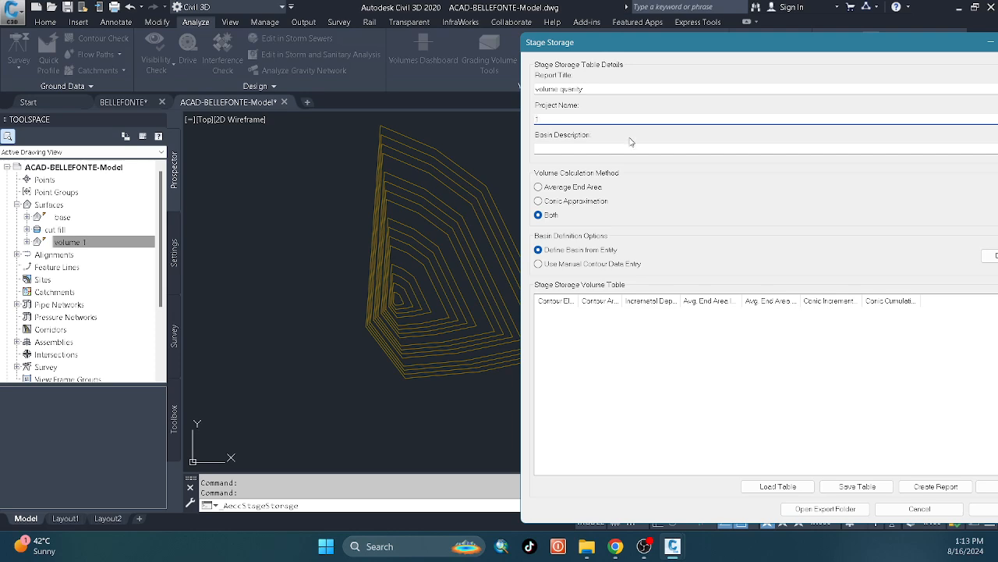
pyautogui.click(585, 147)
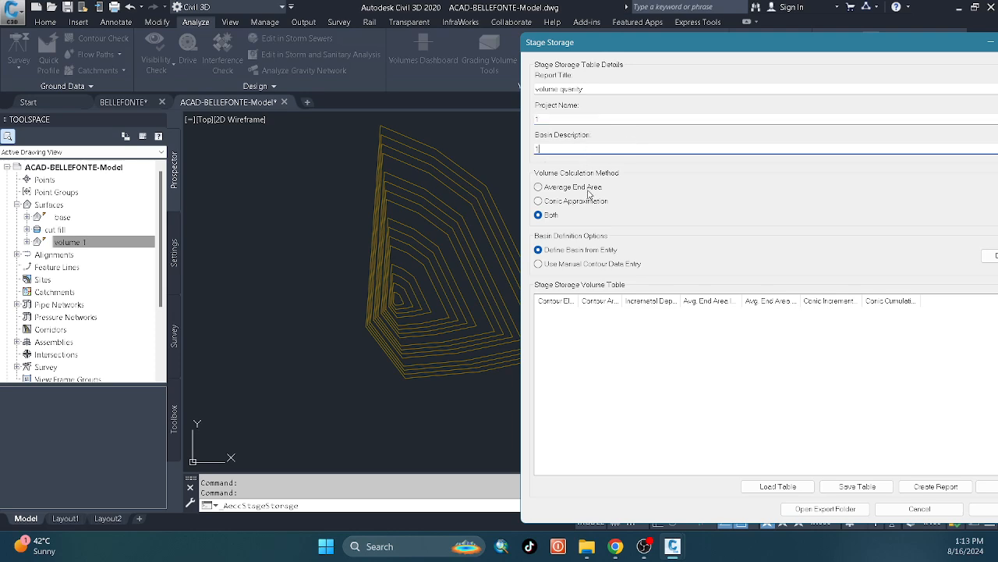
# Set the stage storage volume calculation to Average End Area, with the basin defined from an entity.
pyautogui.moveTo(610, 45); pyautogui.dragTo(455, 56)
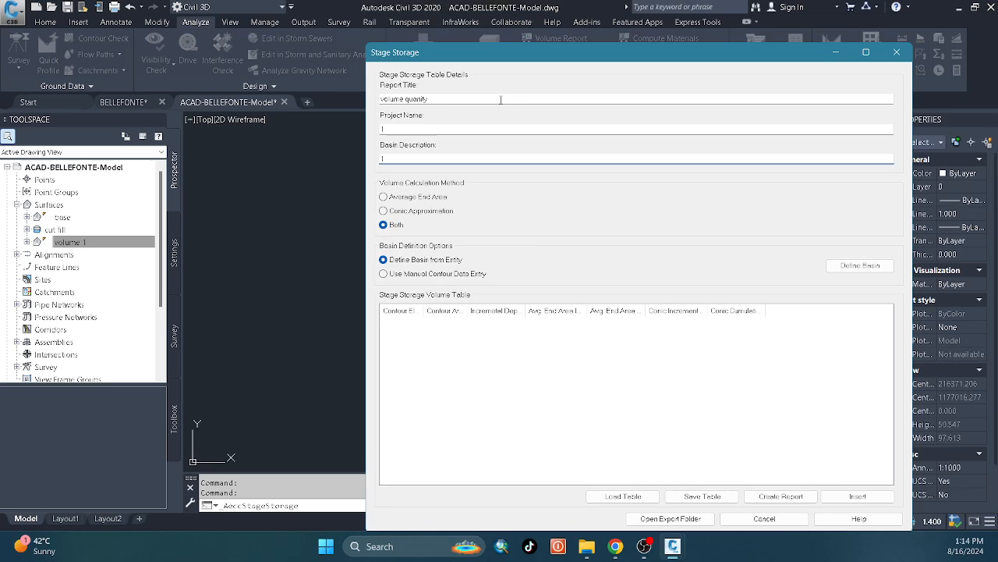
pyautogui.click(398, 200)
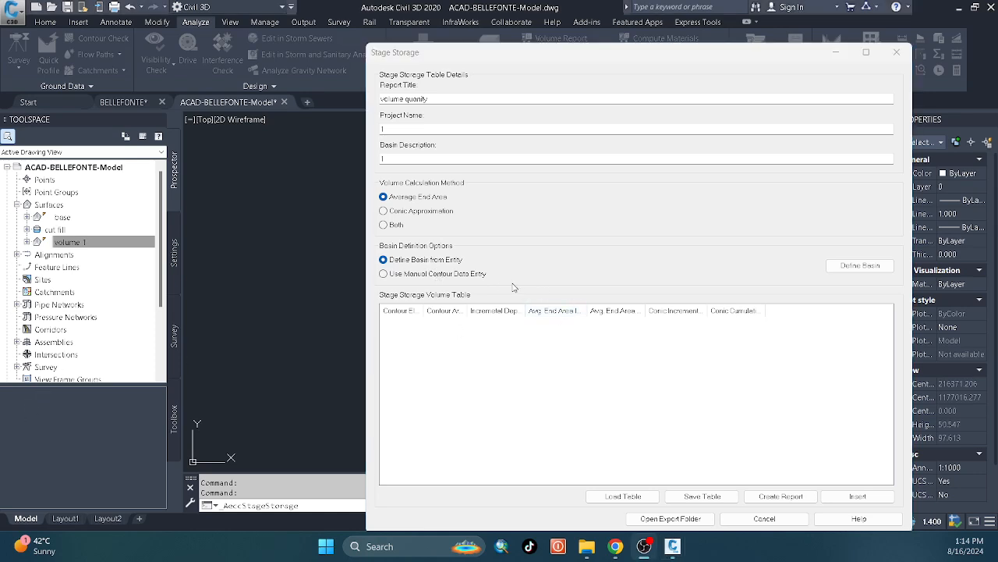
pyautogui.click(445, 261)
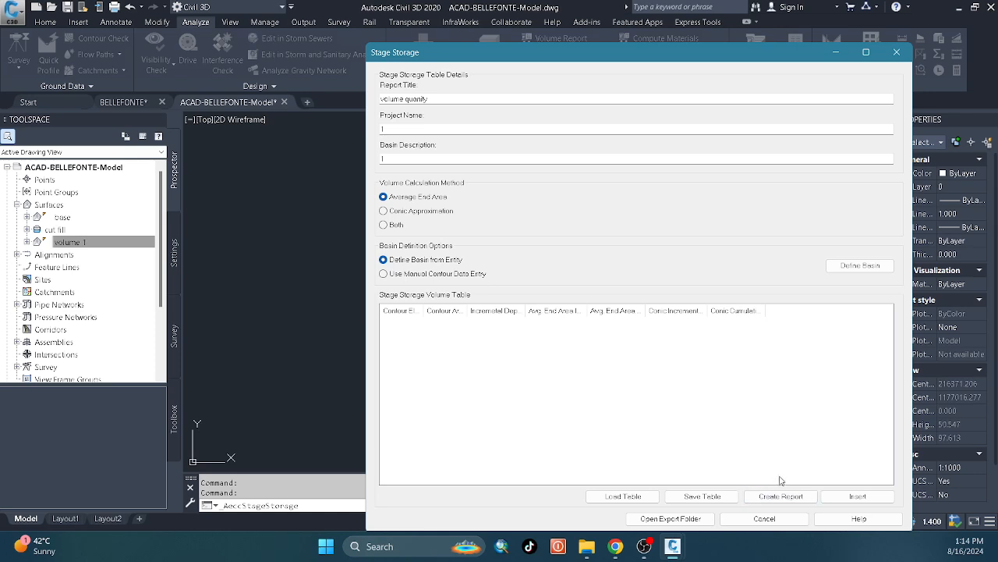
# Try to define basin 1 from surface contours by selecting the contours in the drawing, and close Stage Storage.
pyautogui.click(860, 266)
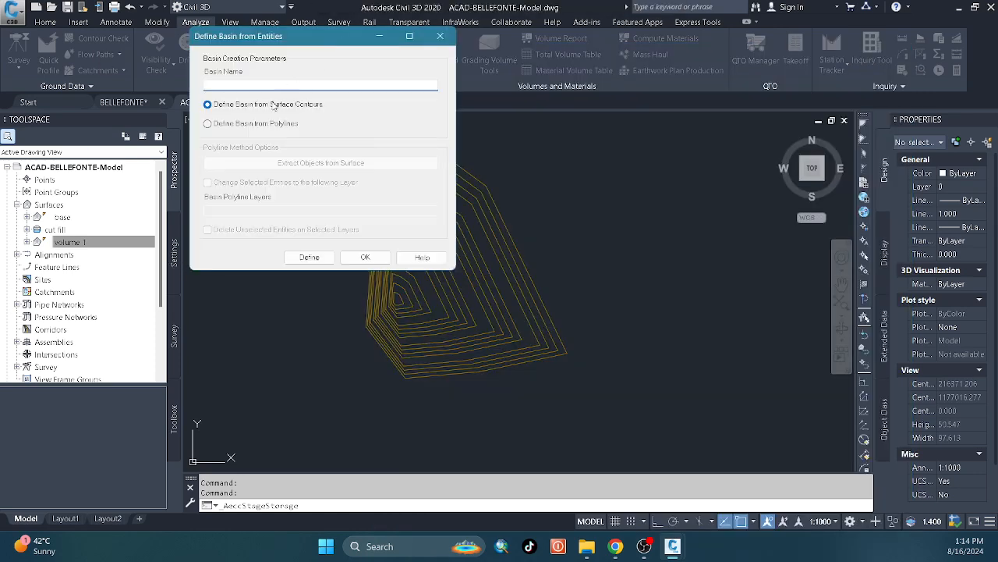
pyautogui.click(243, 108)
pyautogui.click(309, 256)
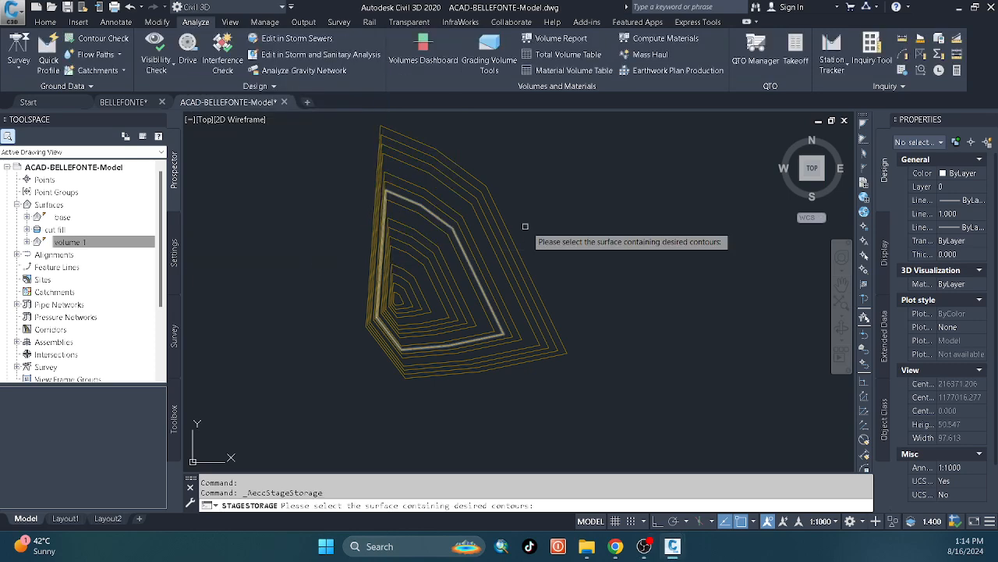
pyautogui.click(564, 205)
pyautogui.click(303, 341)
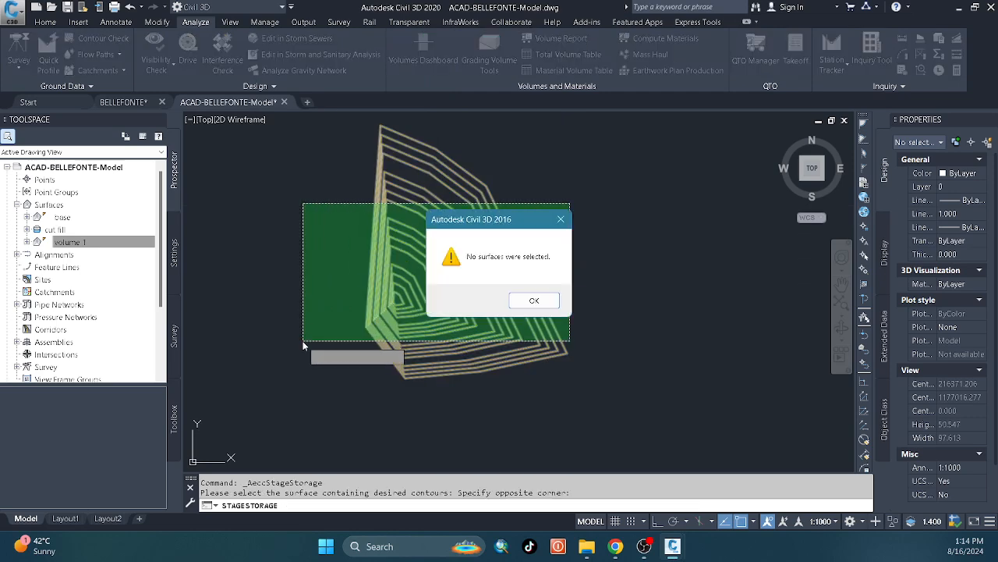
pyautogui.click(535, 301)
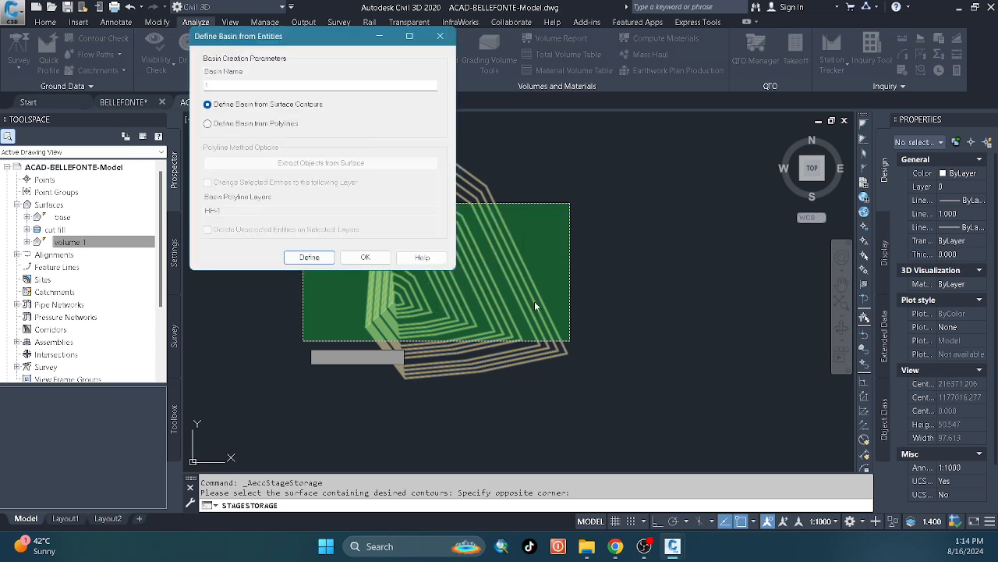
pyautogui.click(377, 260)
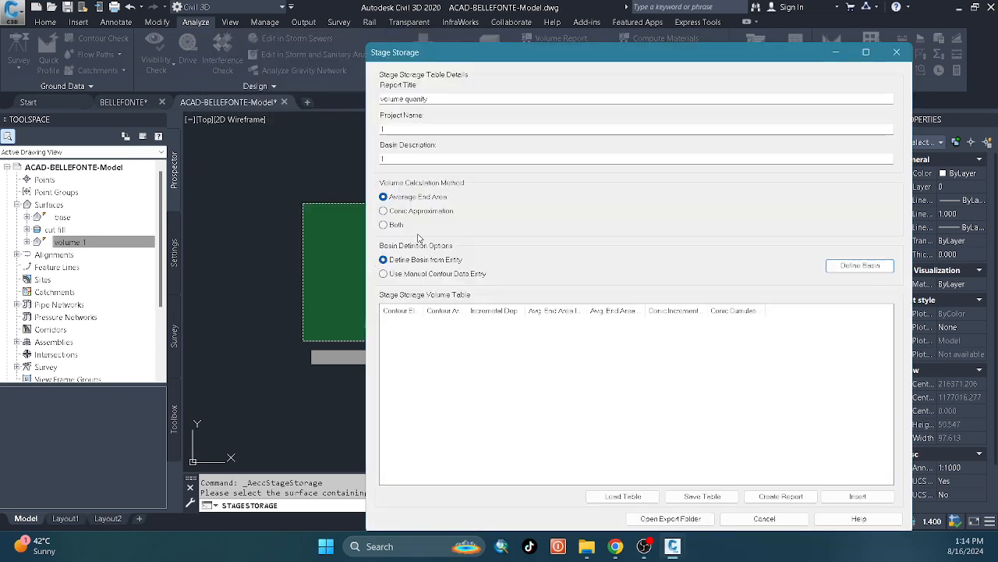
pyautogui.click(897, 53)
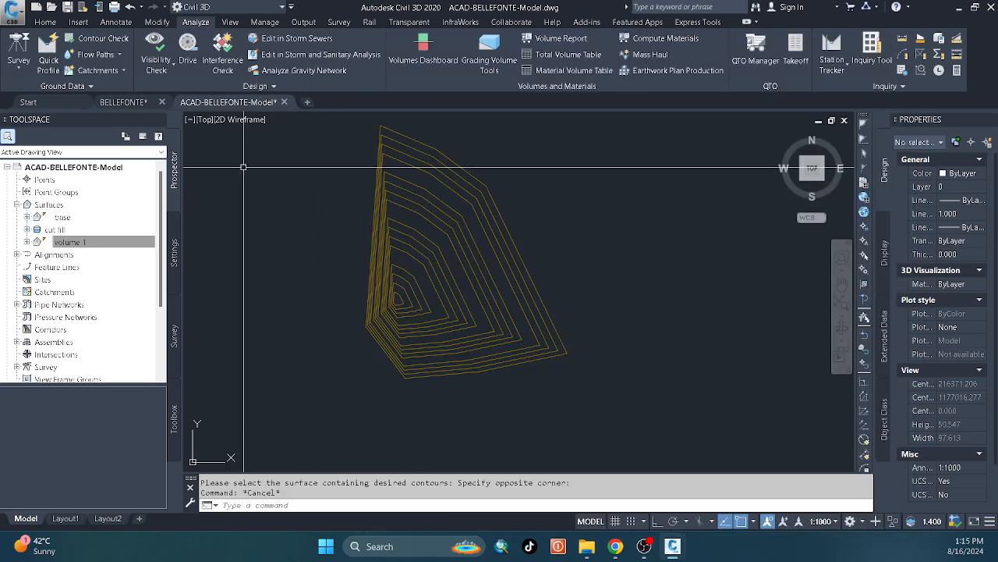
# Switch to the BELLEFONTE drawing and save it as BELLEFONTE1 on the Desktop.
pyautogui.click(124, 102)
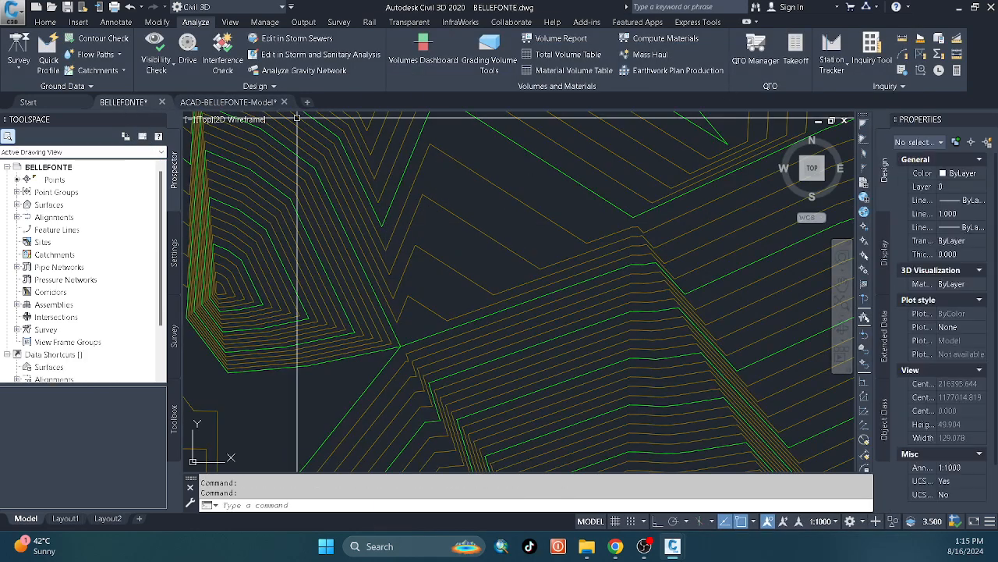
pyautogui.click(243, 103)
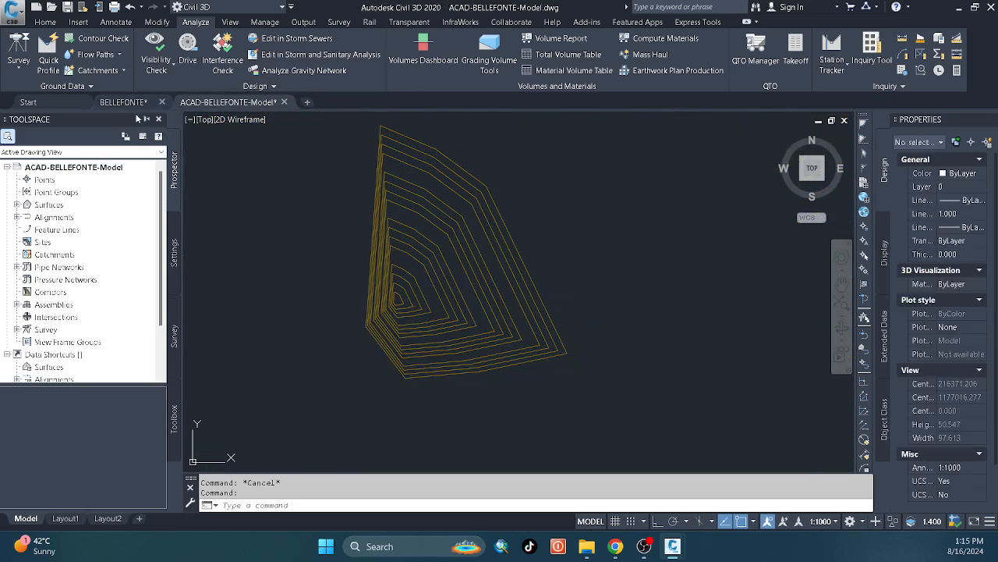
pyautogui.click(125, 101)
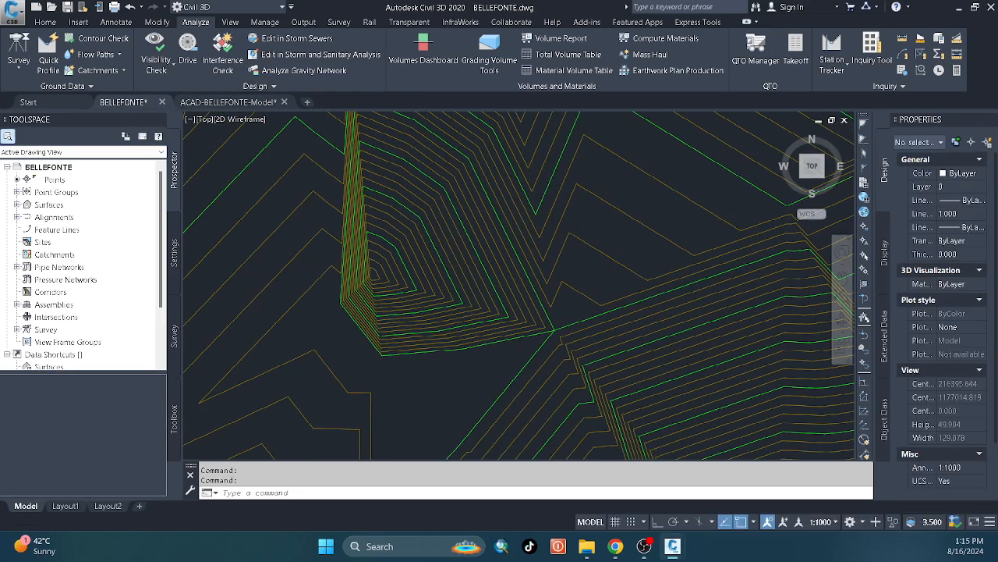
pyautogui.click(507, 308)
pyautogui.scroll(-2, 487, 292)
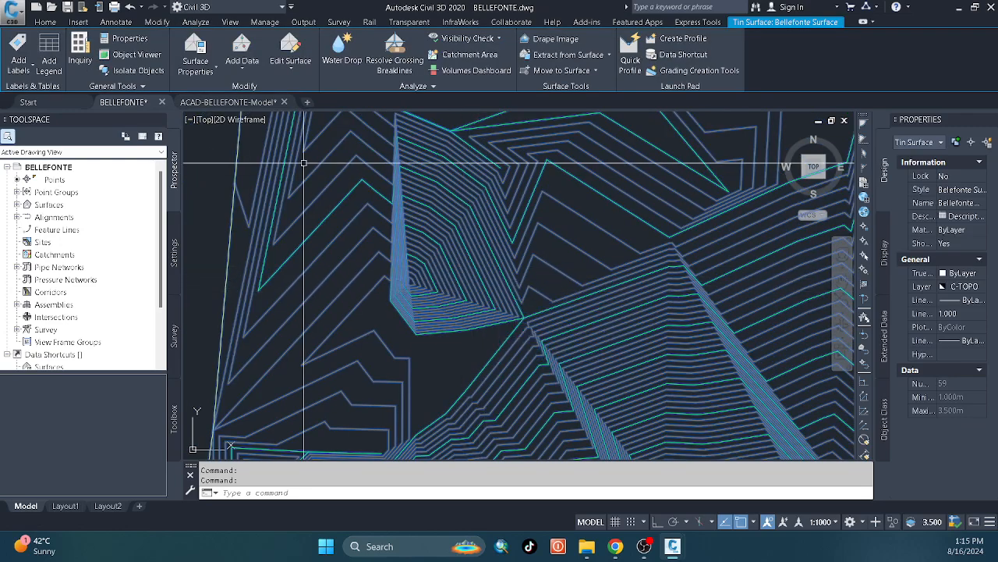
pyautogui.click(15, 17)
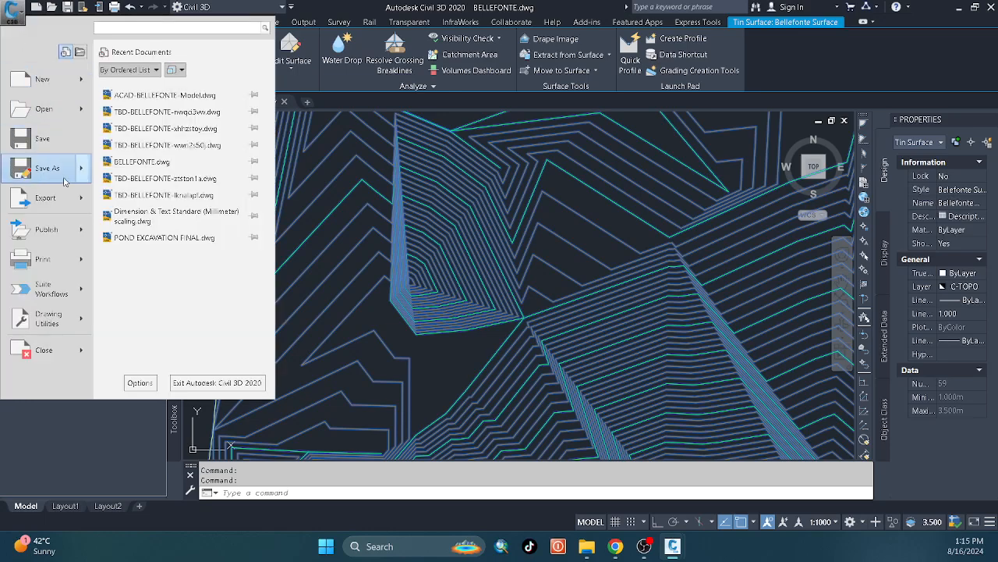
pyautogui.click(68, 183)
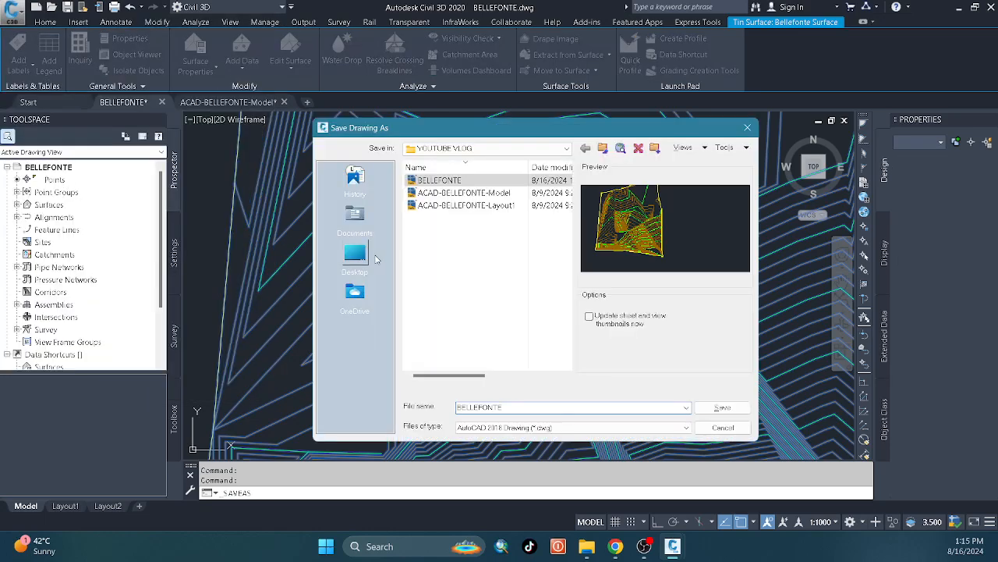
pyautogui.click(527, 409)
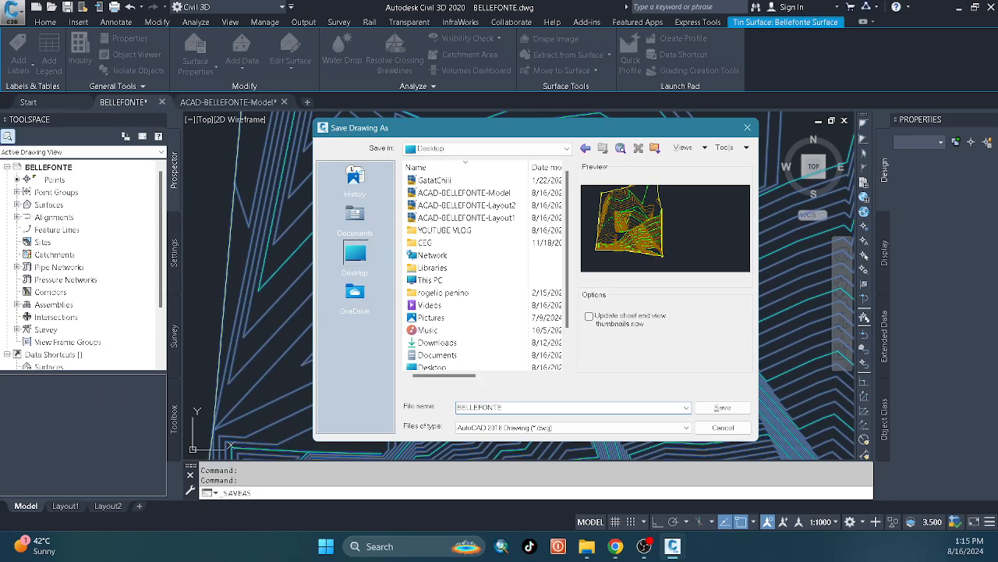
pyautogui.write('1')
pyautogui.click(725, 407)
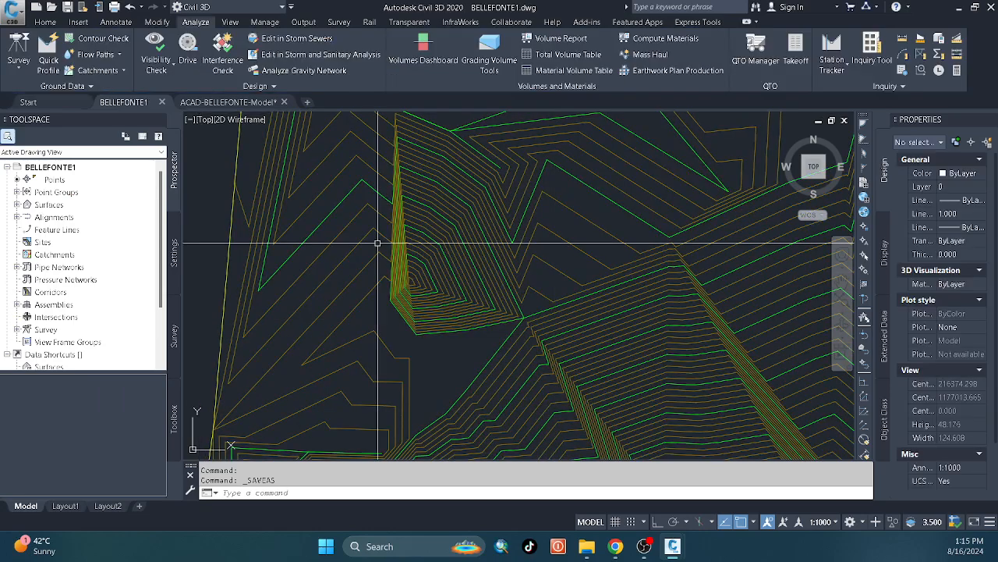
# Try exploding the Bellefonte surface twice into separate contour lines, and undo both explodes.
pyautogui.click(377, 243)
pyautogui.click(414, 234)
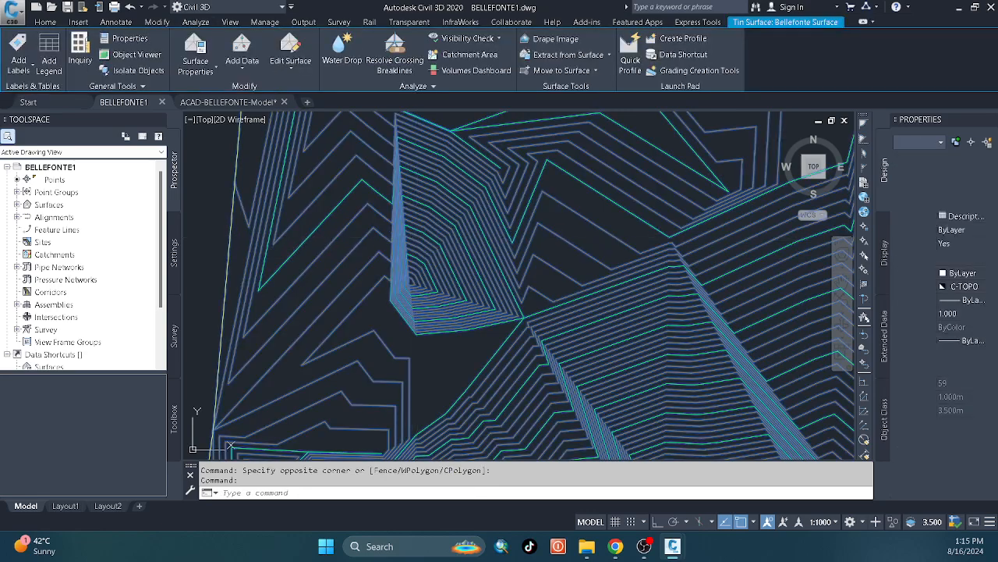
pyautogui.write('x')
pyautogui.press('Return')
pyautogui.write('x')
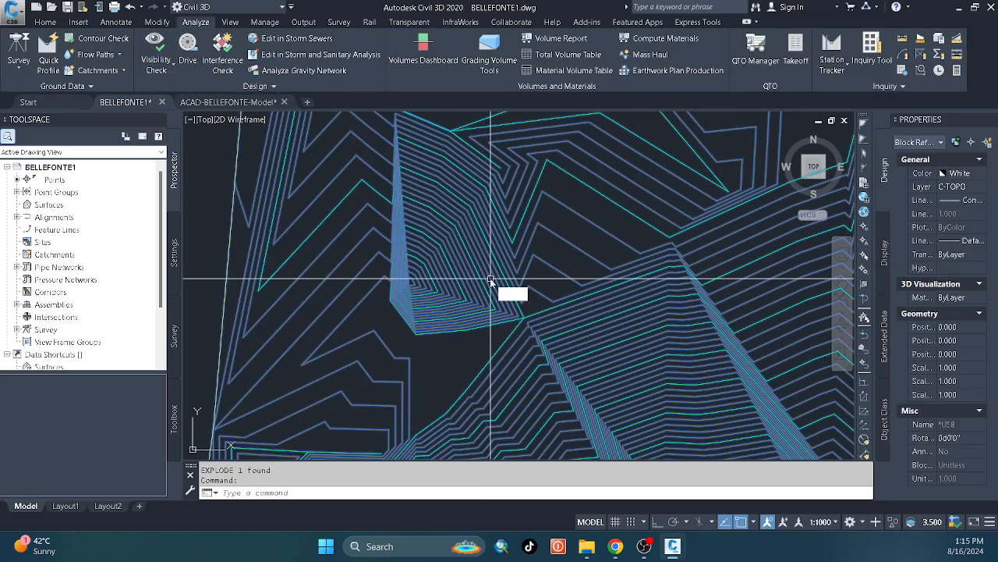
pyautogui.press('Return')
pyautogui.press('Escape')
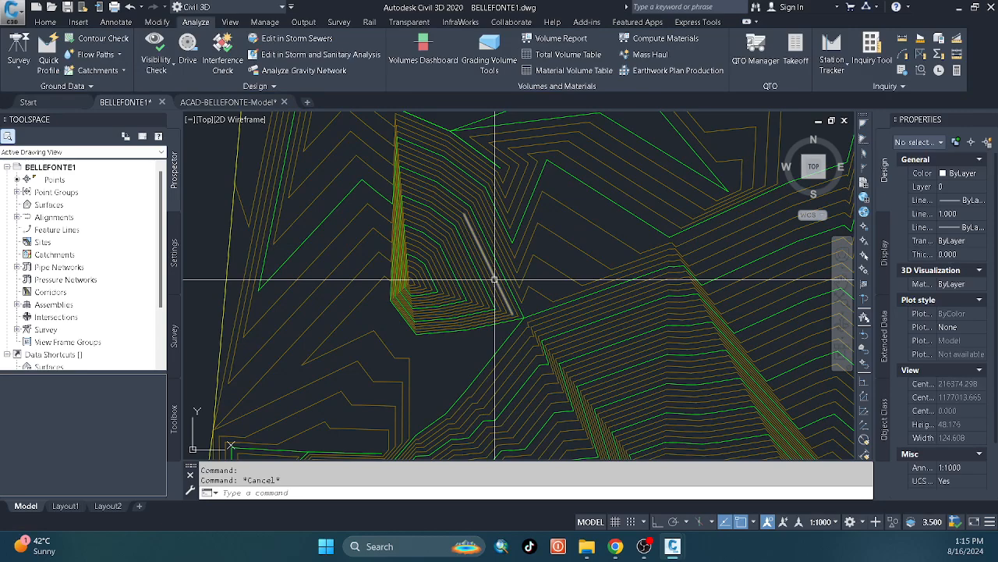
pyautogui.hotkey('ctrl', 'z')
pyautogui.hotkey('ctrl', 'z')
pyautogui.click(488, 285)
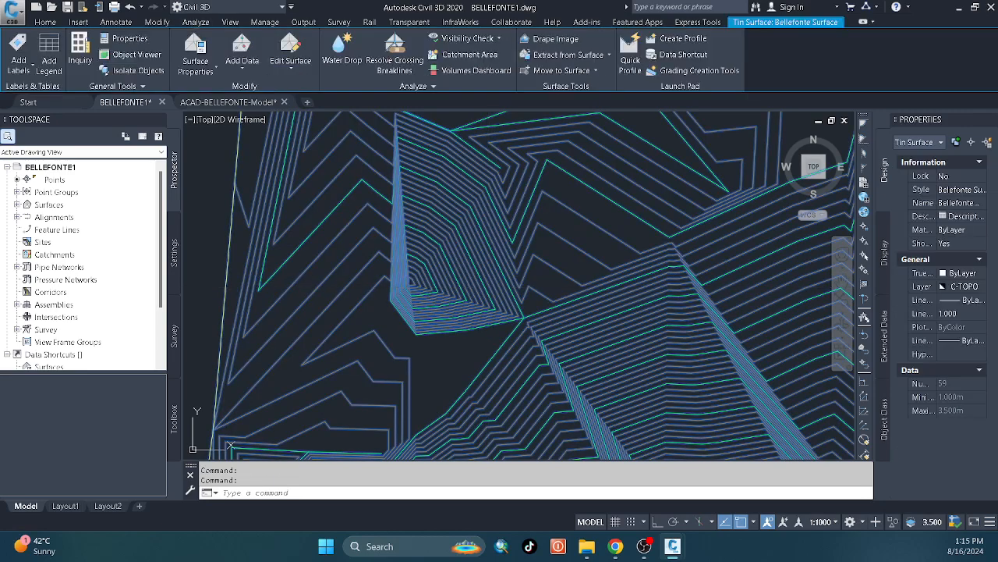
# Return to the ACAD-BELLEFONTE-Model drawing and start a Stage Storage table with report title, project name and basin description all set to 3.
pyautogui.click(228, 102)
pyautogui.click(280, 262)
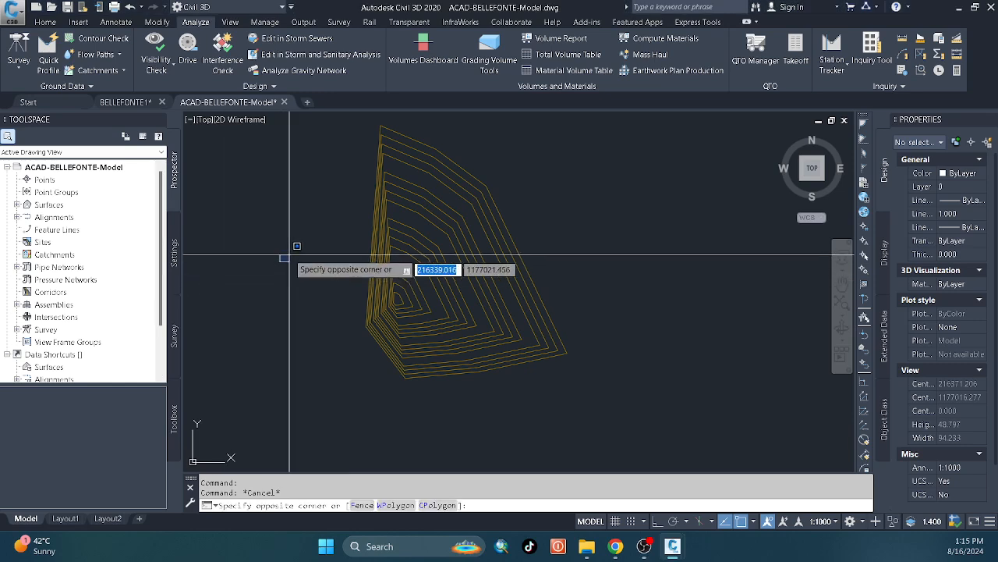
pyautogui.click(313, 237)
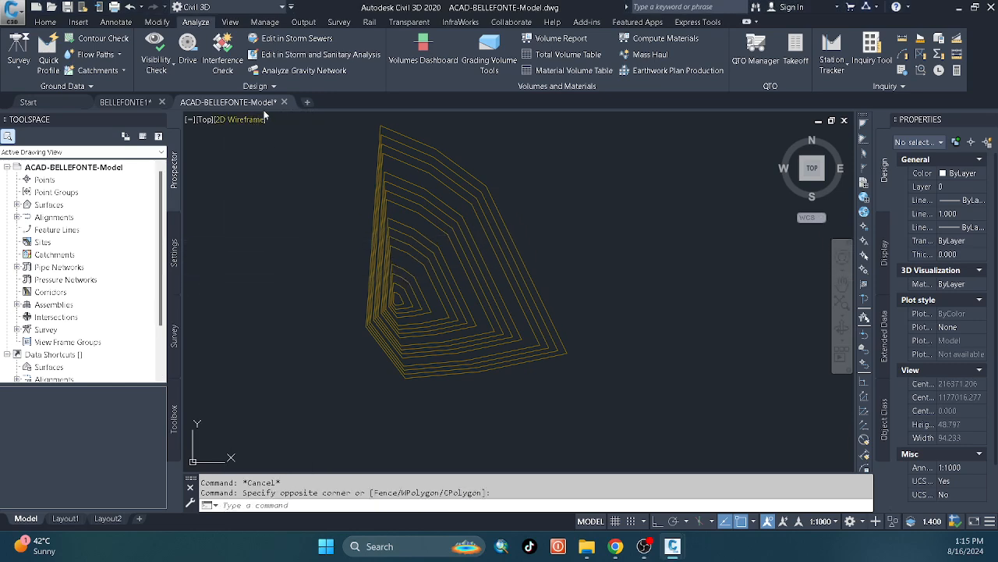
pyautogui.click(277, 89)
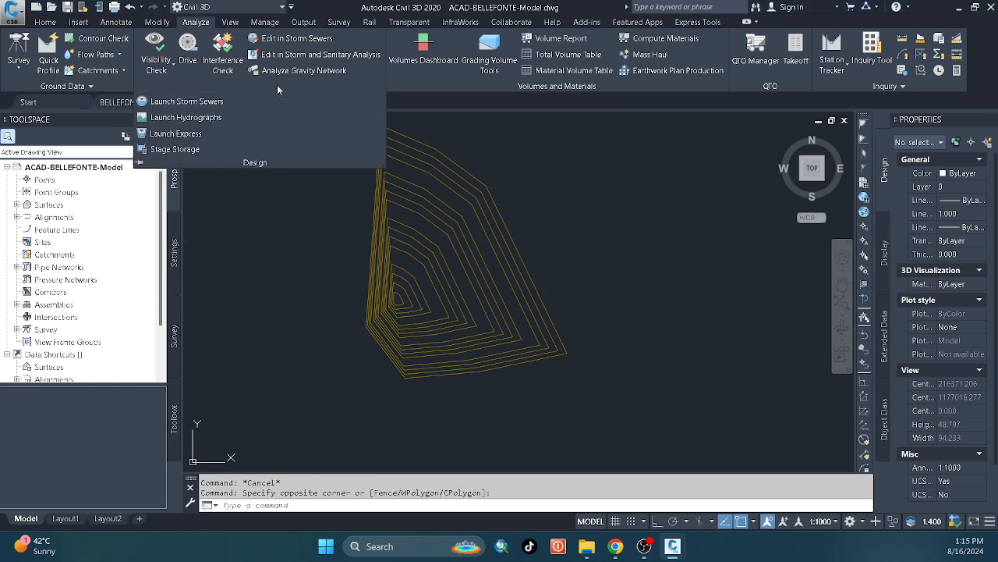
pyautogui.doubleClick(584, 169)
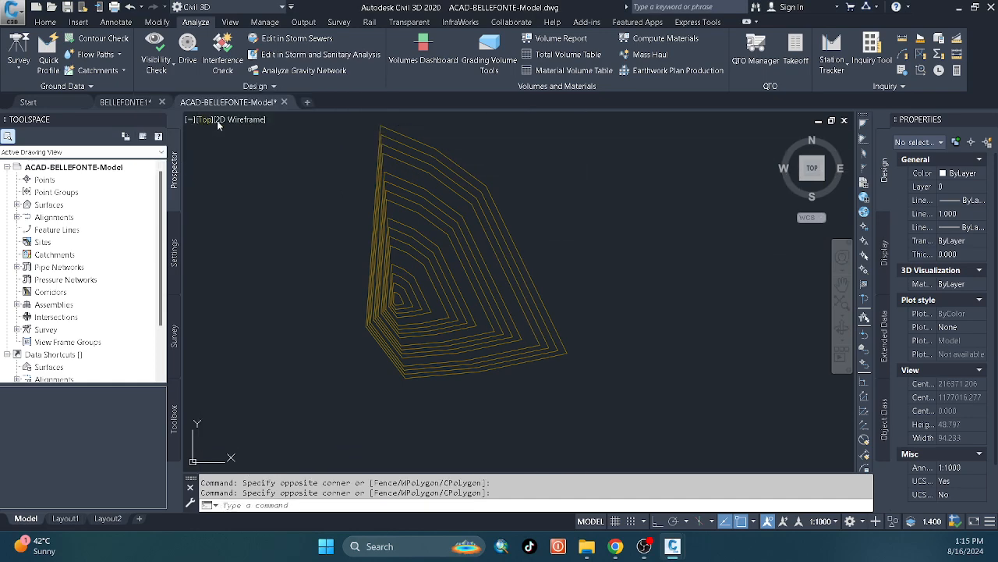
pyautogui.click(265, 89)
pyautogui.click(176, 149)
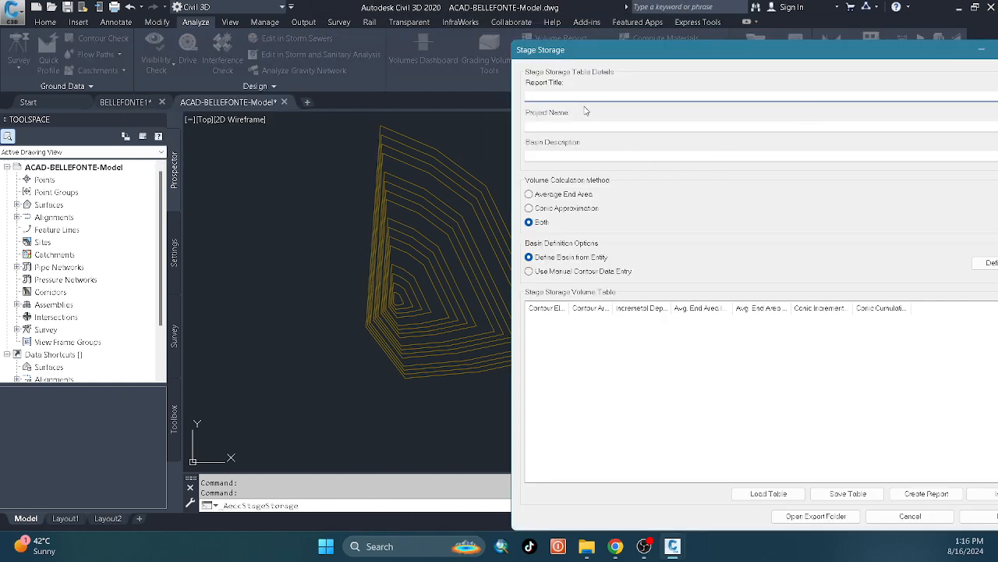
pyautogui.write('3')
pyautogui.click(585, 126)
pyautogui.write('3')
pyautogui.click(580, 153)
pyautogui.write('3')
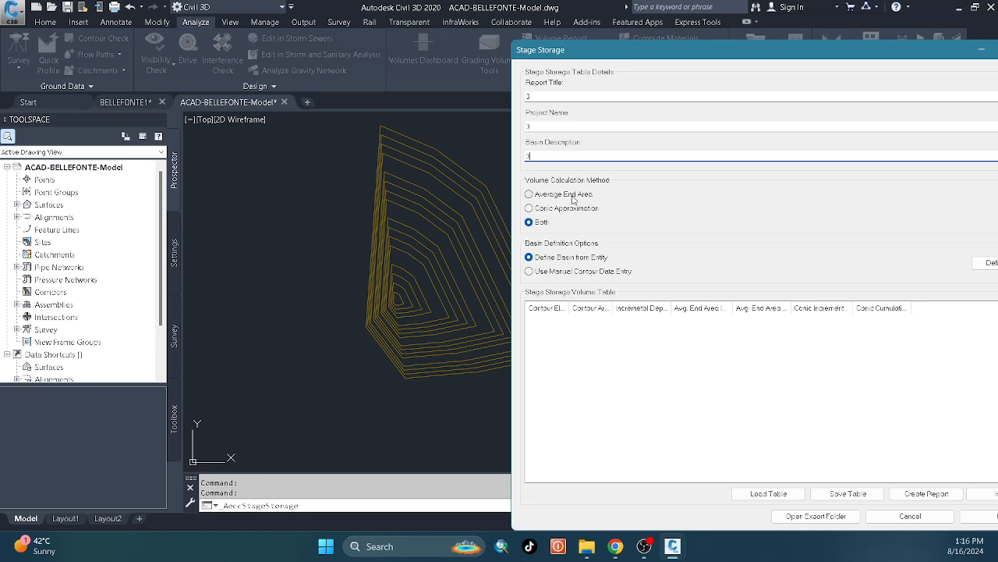
# Set the volume calculation method to Average End Area and set up basin 7 for definition from polylines.
pyautogui.click(573, 199)
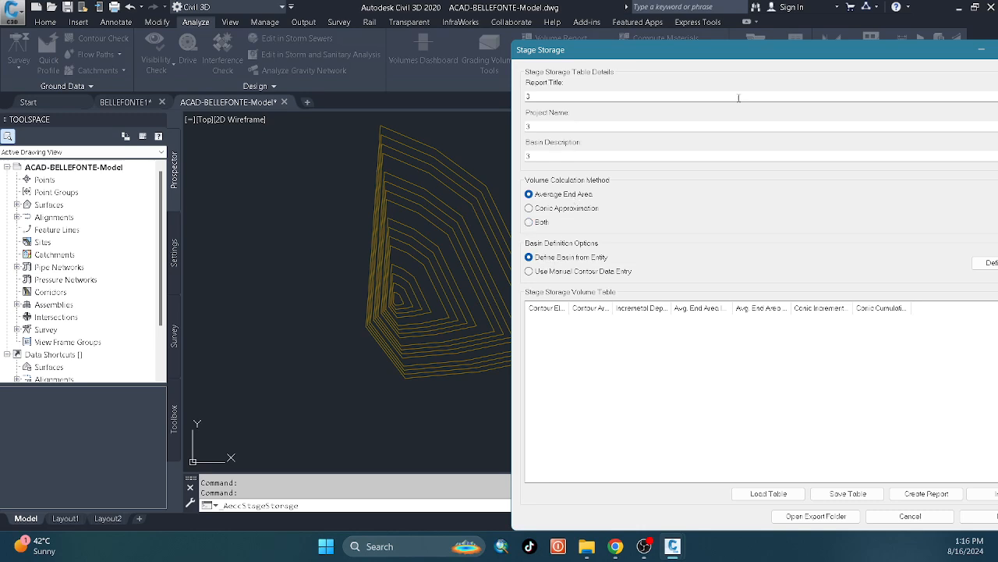
pyautogui.moveTo(726, 57); pyautogui.dragTo(575, 68)
pyautogui.click(847, 280)
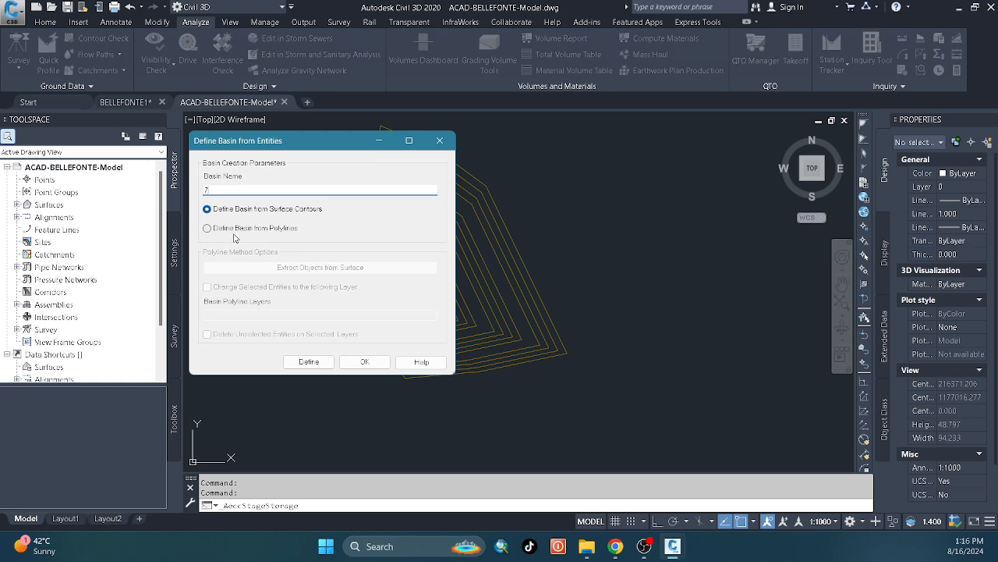
pyautogui.moveTo(313, 148); pyautogui.dragTo(956, 115)
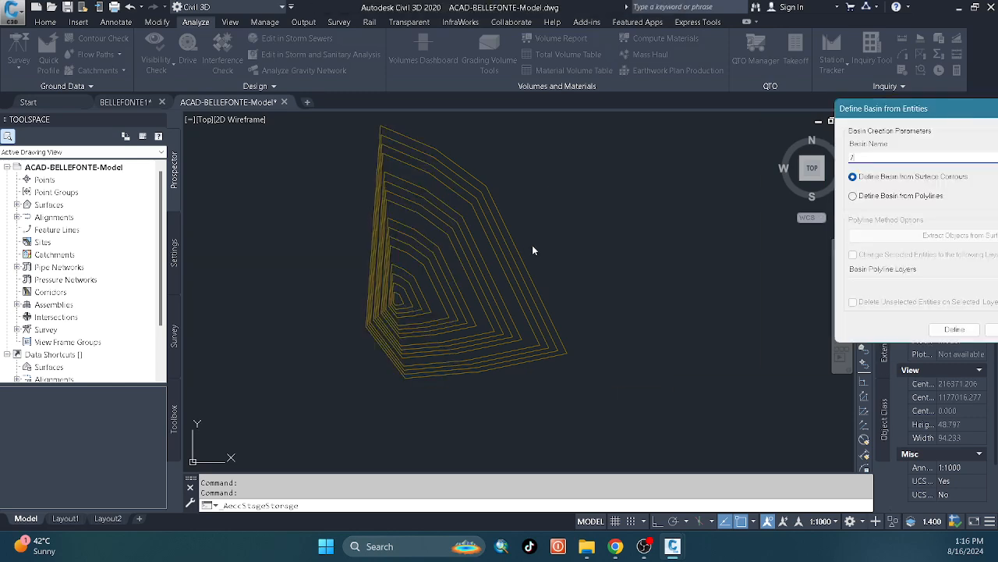
pyautogui.moveTo(864, 109); pyautogui.dragTo(702, 128)
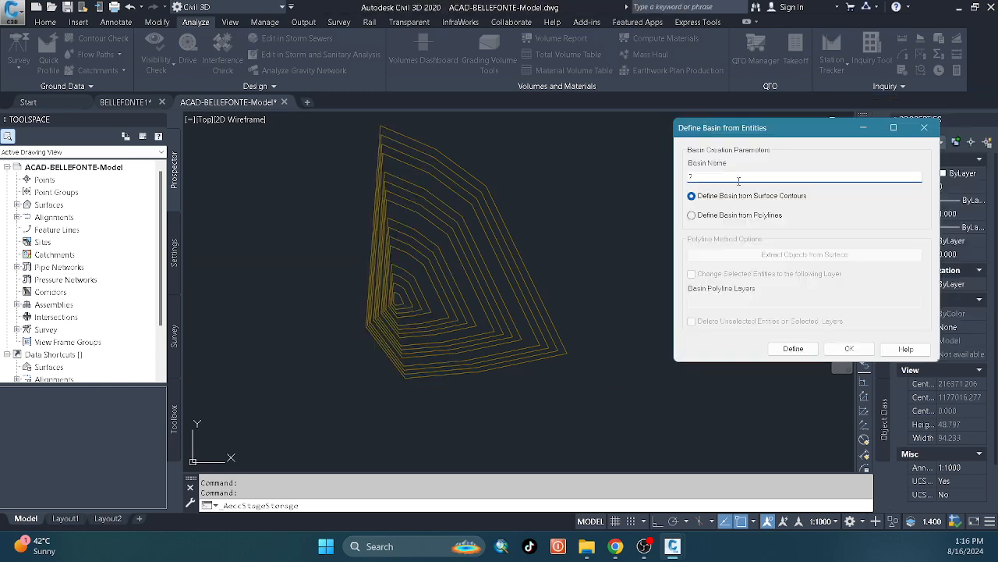
pyautogui.click(717, 219)
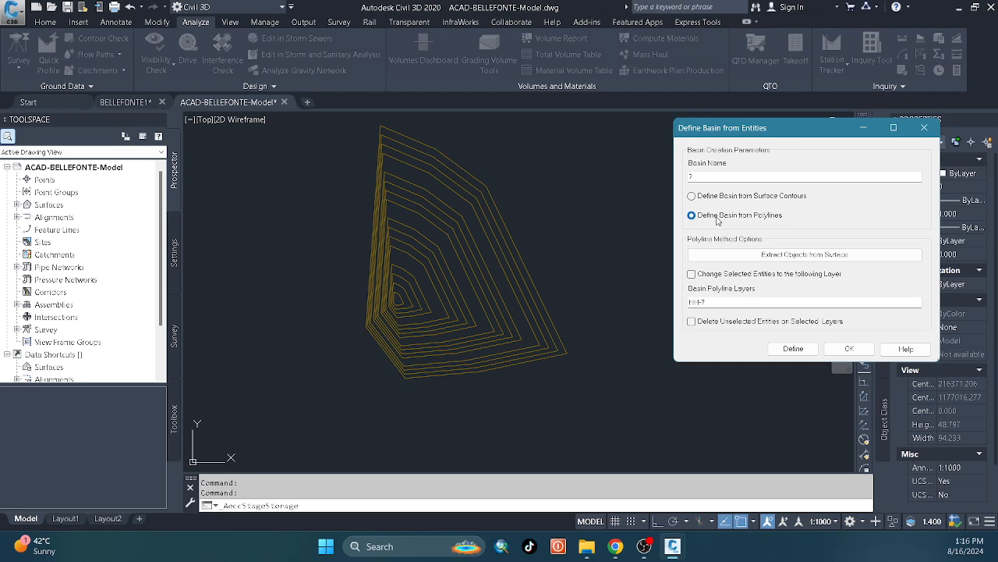
# Define the basin by selecting all the pond's contour polylines in the drawing.
pyautogui.click(809, 349)
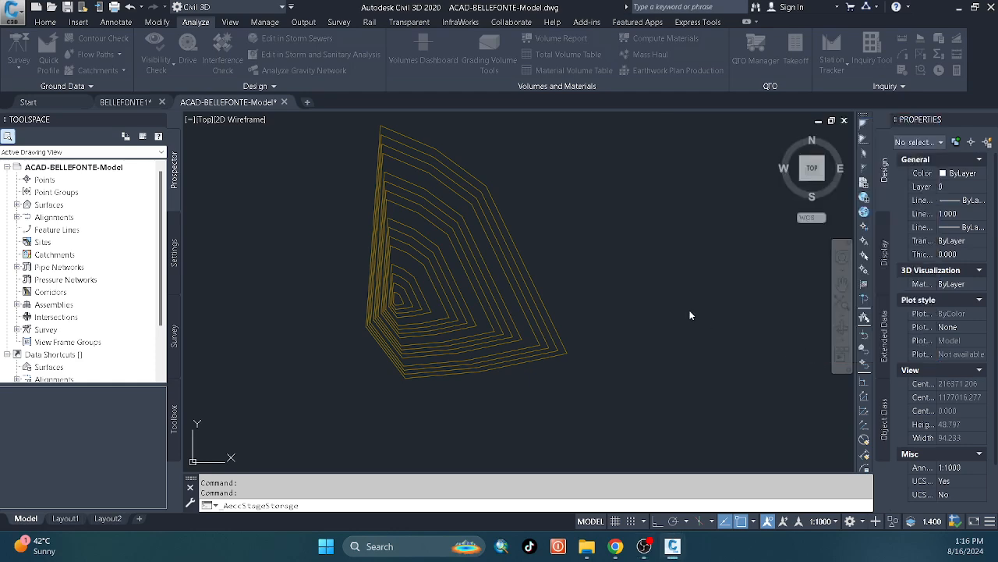
pyautogui.click(590, 190)
pyautogui.click(342, 330)
pyautogui.press('Return')
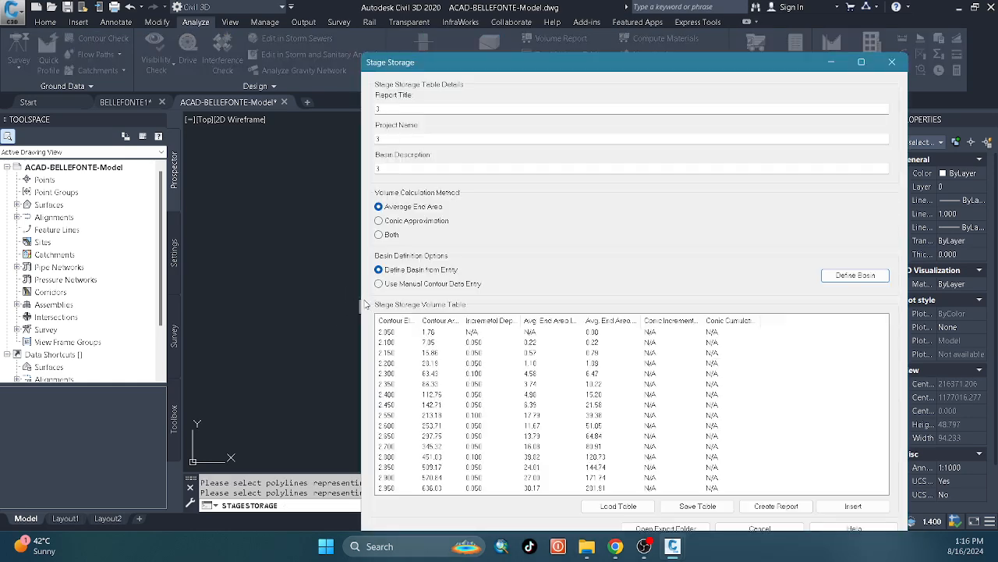
# Insert the stage storage table in the drawing just east of the pond contours and close Stage Storage.
pyautogui.click(850, 505)
pyautogui.scroll(-4, 472, 278)
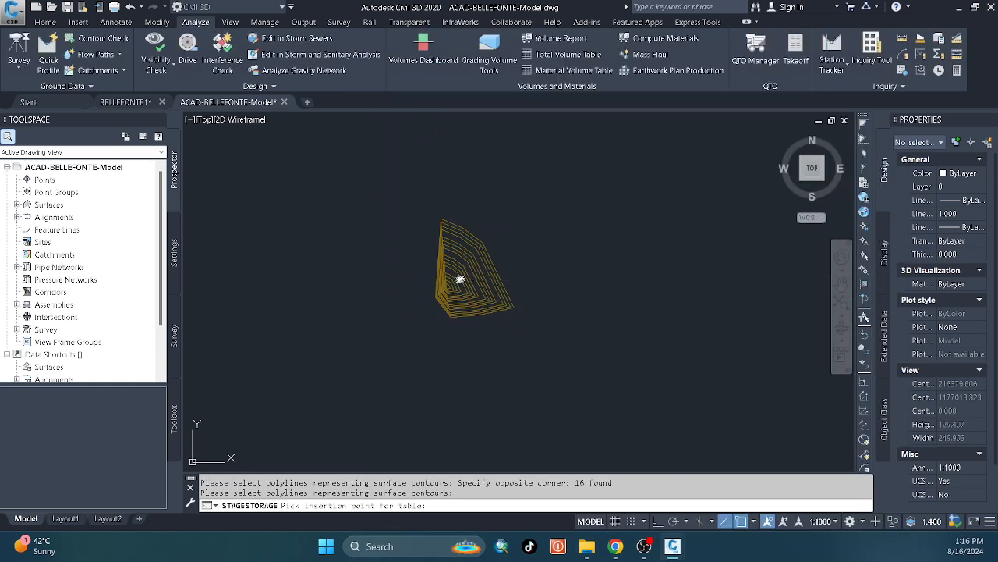
pyautogui.click(575, 260)
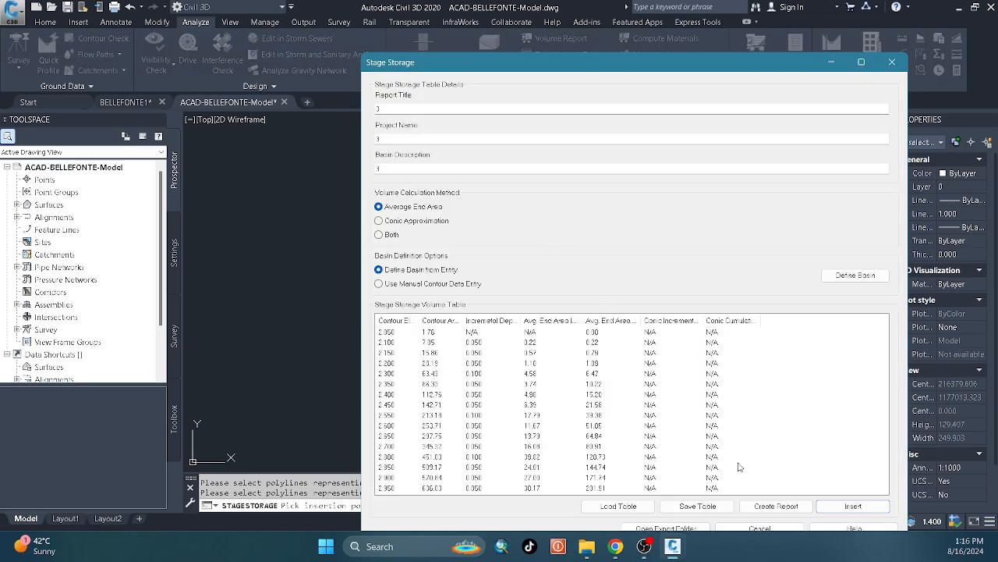
pyautogui.click(760, 530)
# Examine the inserted stage storage table's elevations, areas and average end volumes, along with the pond contours beside it.
pyautogui.scroll(2, 493, 306)
pyautogui.moveTo(658, 375)
pyautogui.mouseDown(button='middle')
pyautogui.moveTo(493, 304)
pyautogui.moveTo(401, 178)
pyautogui.mouseUp(button='middle')
pyautogui.scroll(-10, 442, 232)
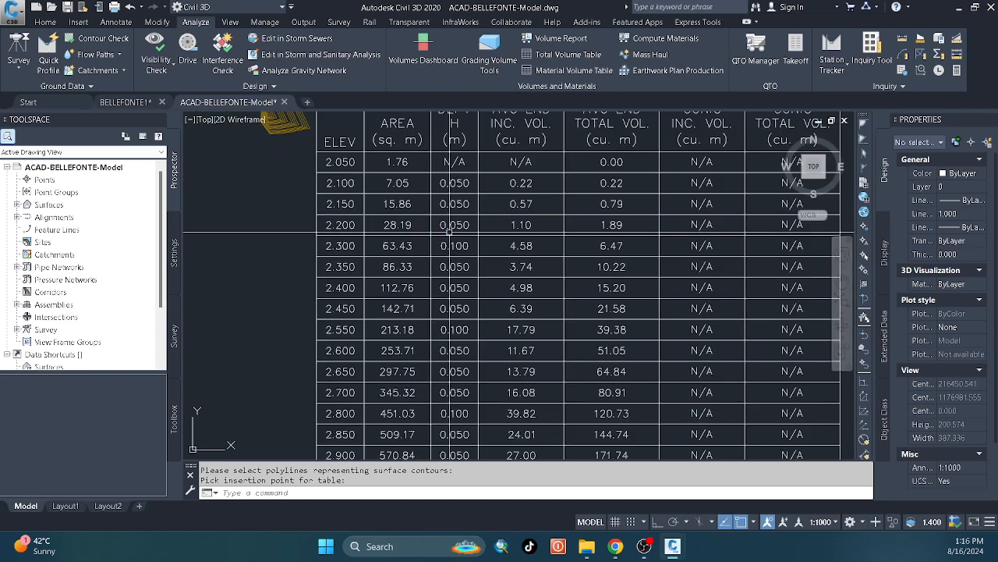
pyautogui.scroll(4, 487, 229)
pyautogui.moveTo(547, 301); pyautogui.dragTo(528, 279, button='middle')
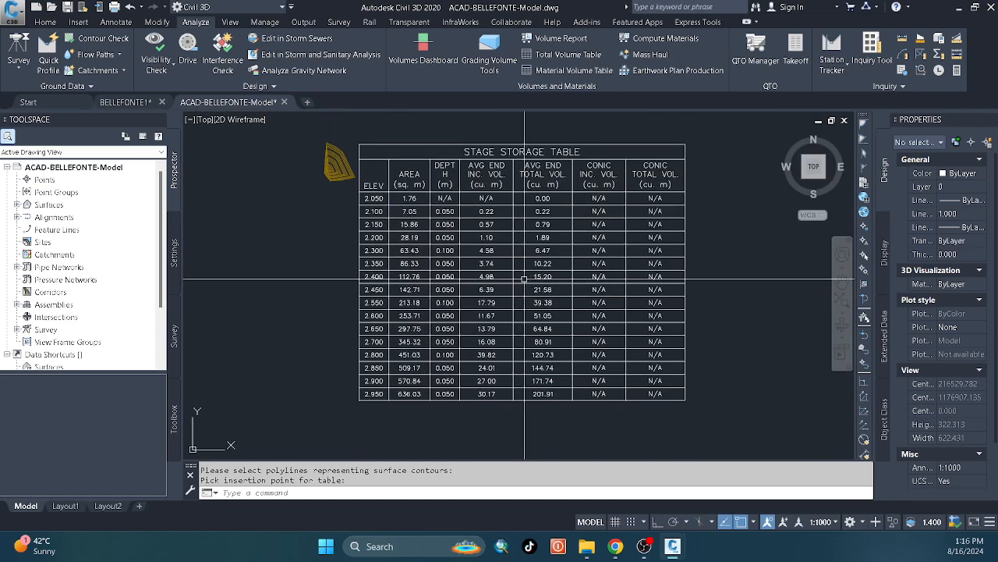
pyautogui.scroll(3, 396, 208)
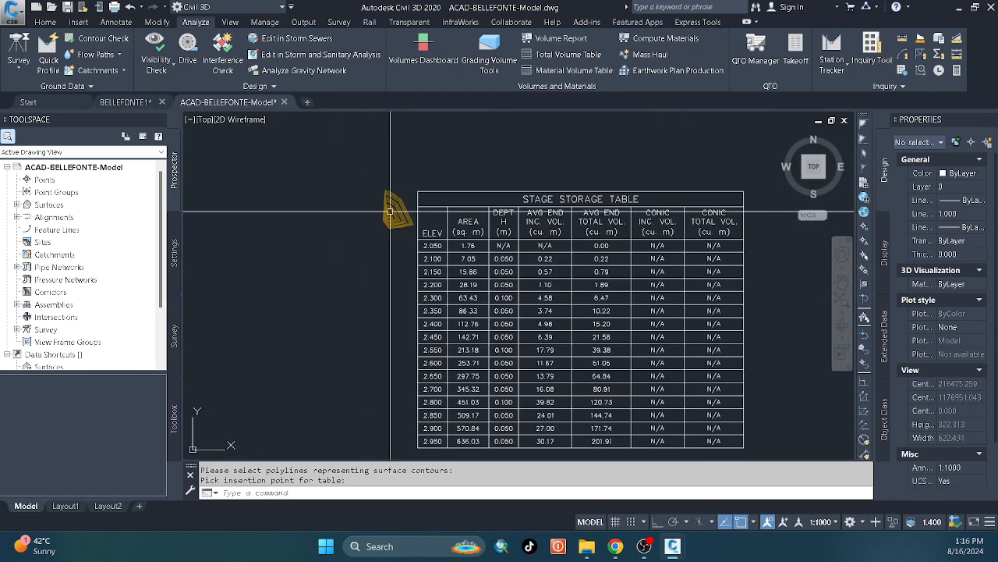
pyautogui.click(423, 175)
pyautogui.press('Escape')
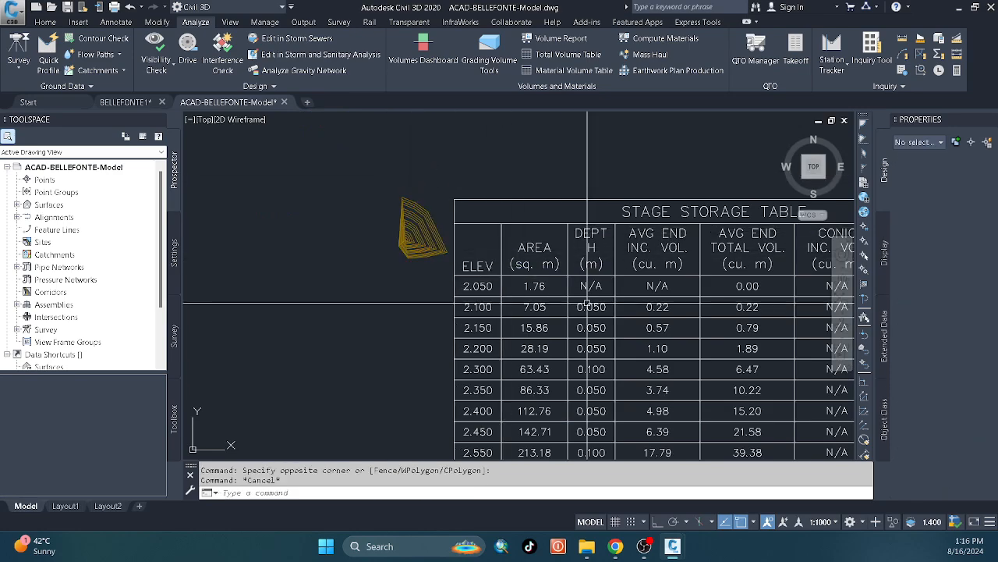
pyautogui.scroll(-4, 508, 288)
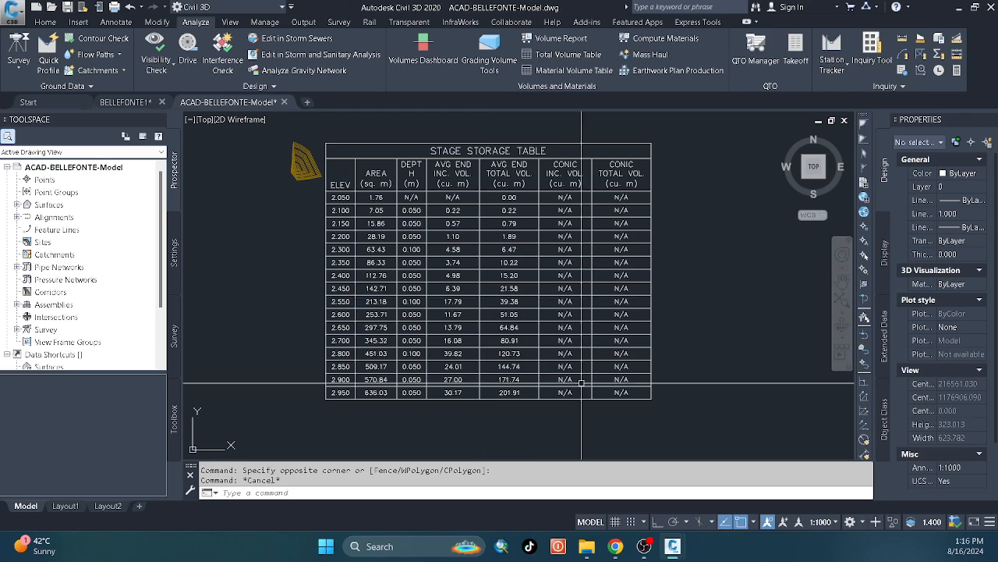
pyautogui.scroll(3, 546, 382)
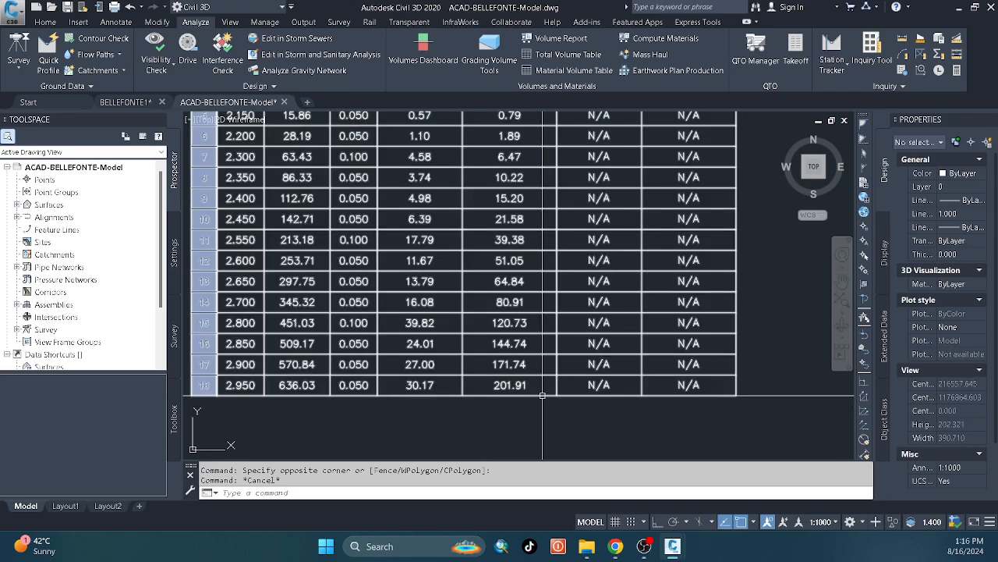
pyautogui.scroll(-1, 549, 358)
pyautogui.scroll(-4, 549, 358)
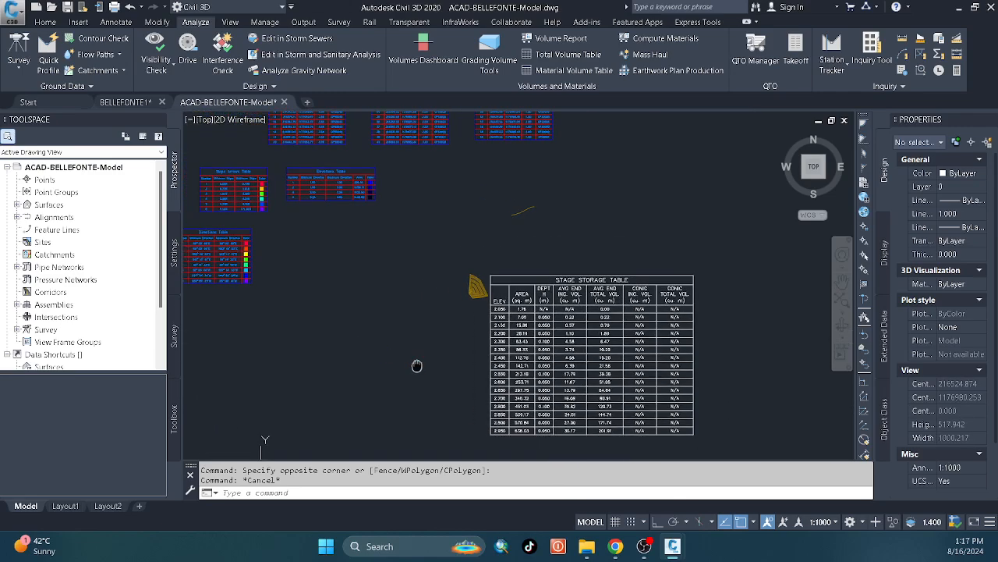
pyautogui.scroll(6, 494, 290)
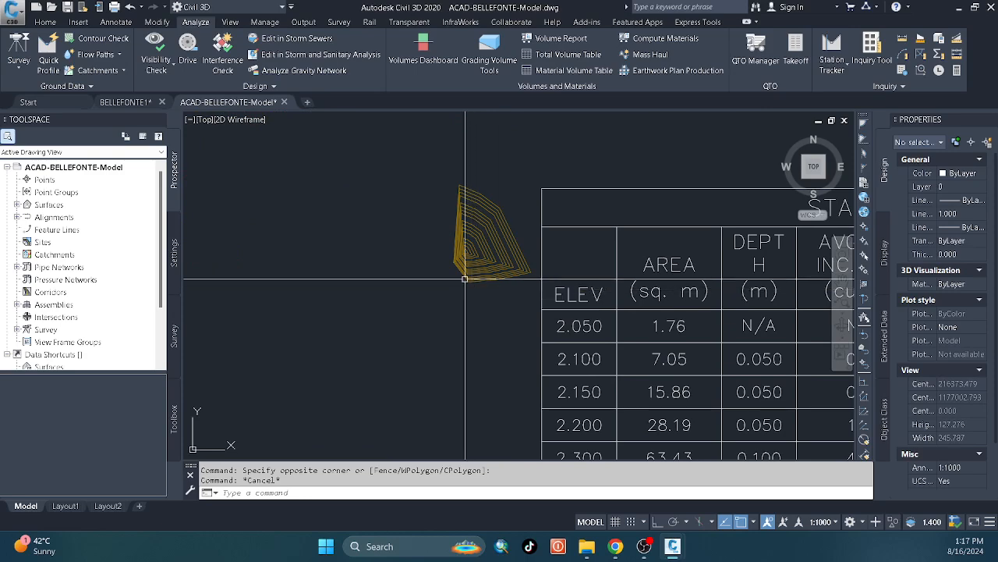
pyautogui.click(644, 546)
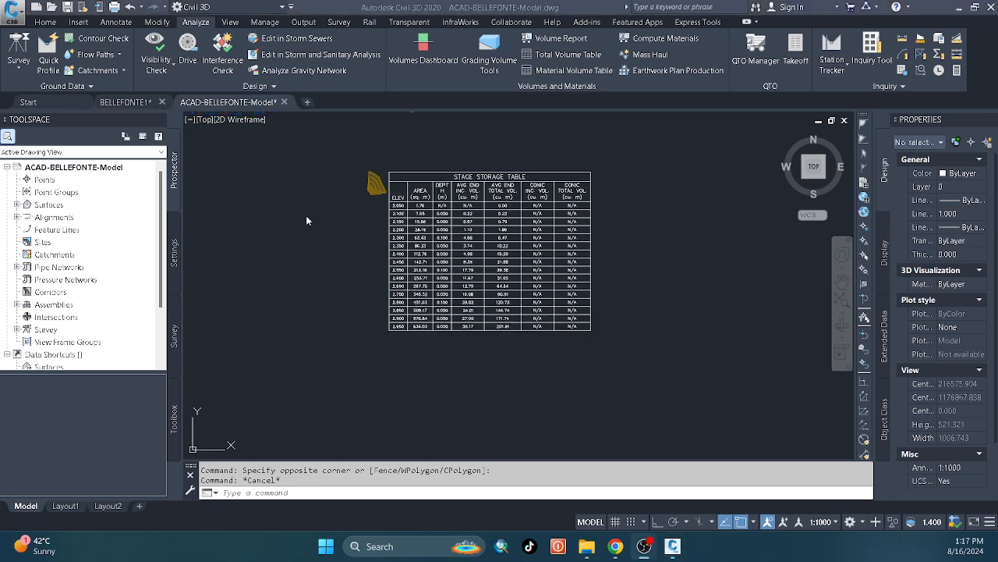
pyautogui.click(307, 220)
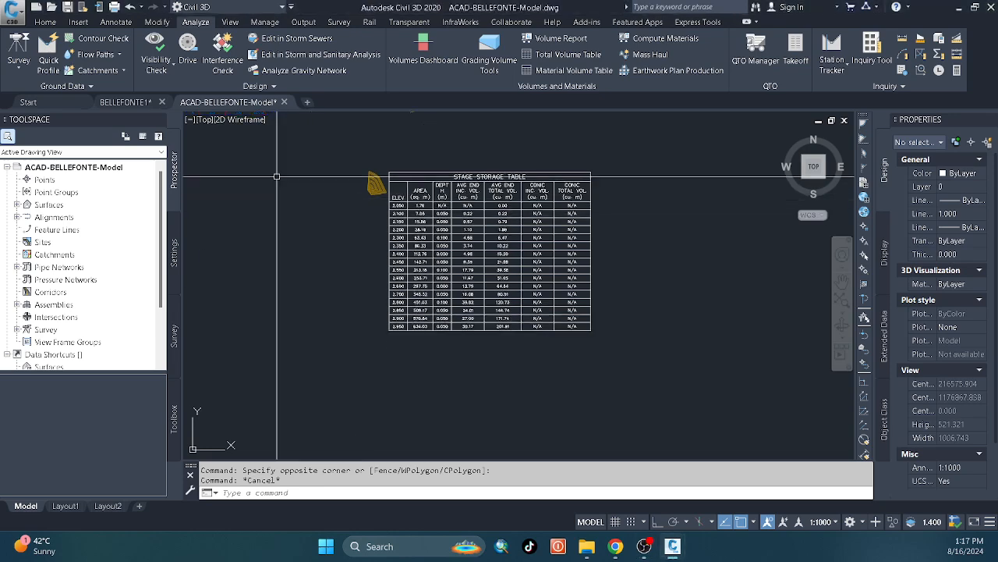
pyautogui.moveTo(281, 211); pyautogui.dragTo(330, 230, button='middle')
# Switch to the BELLEFONTE1 drawing and clear the Bellefonte surface selection.
pyautogui.click(125, 103)
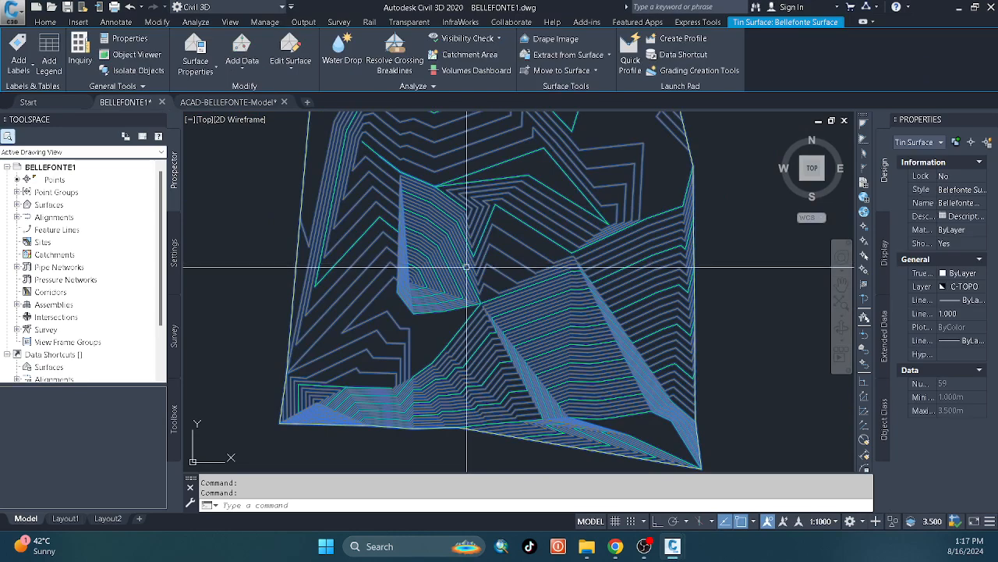
pyautogui.press('Escape')
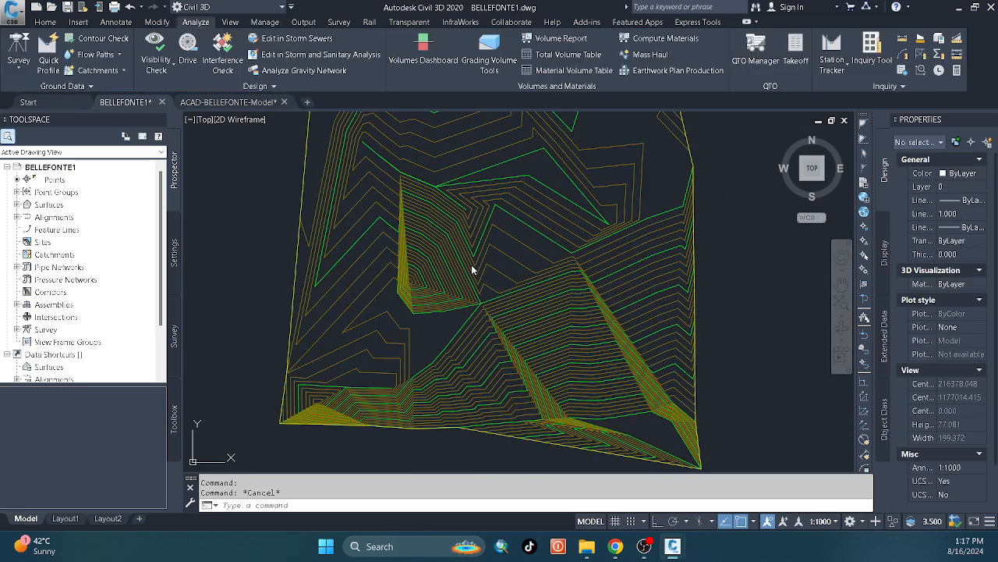
pyautogui.click(474, 259)
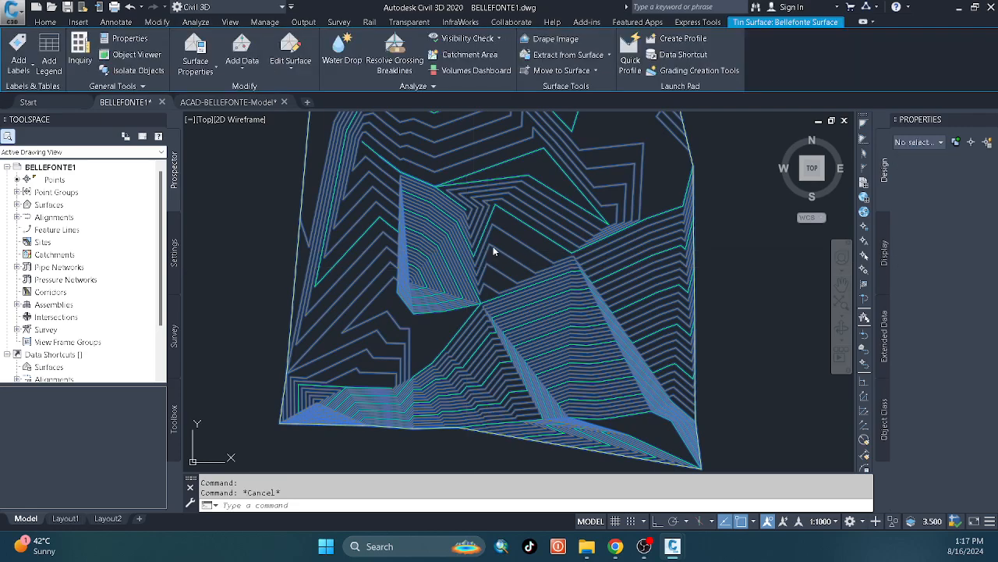
pyautogui.press('Escape')
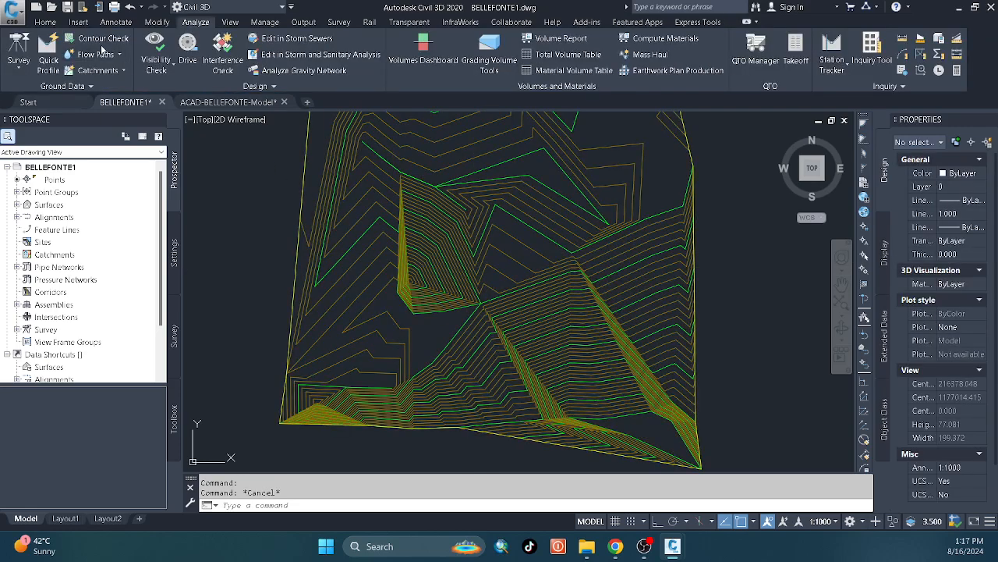
# Select the Bellefonte surface and add three spot elevation labels on the contours northeast and east of the small pond.
pyautogui.click(353, 176)
pyautogui.click(345, 158)
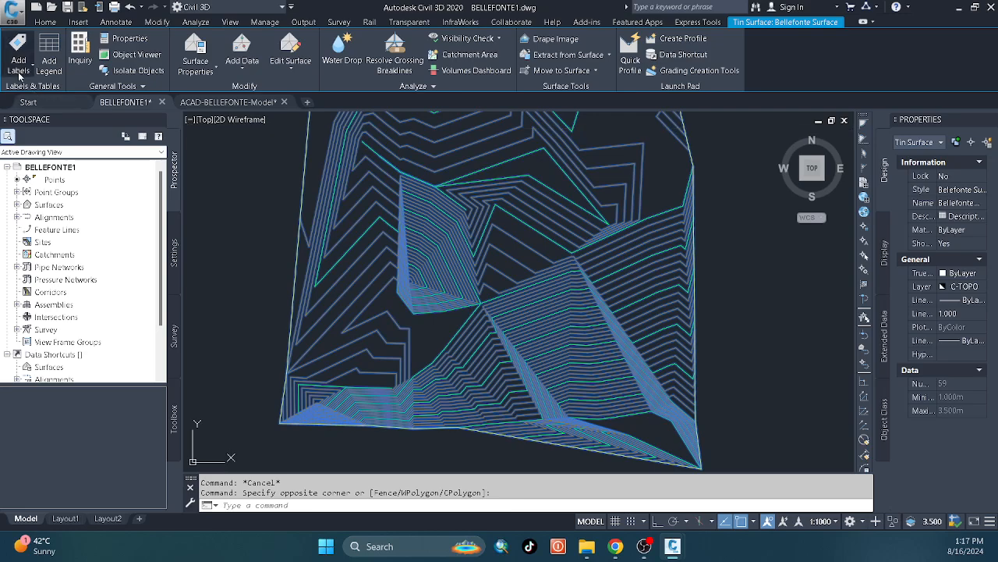
pyautogui.click(22, 78)
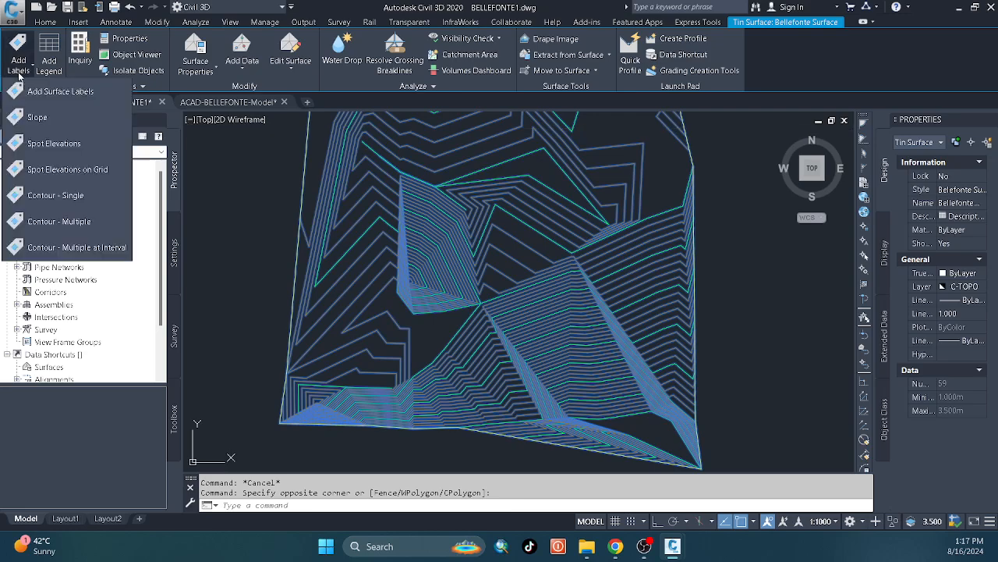
pyautogui.click(47, 143)
pyautogui.scroll(4, 562, 173)
pyautogui.click(562, 173)
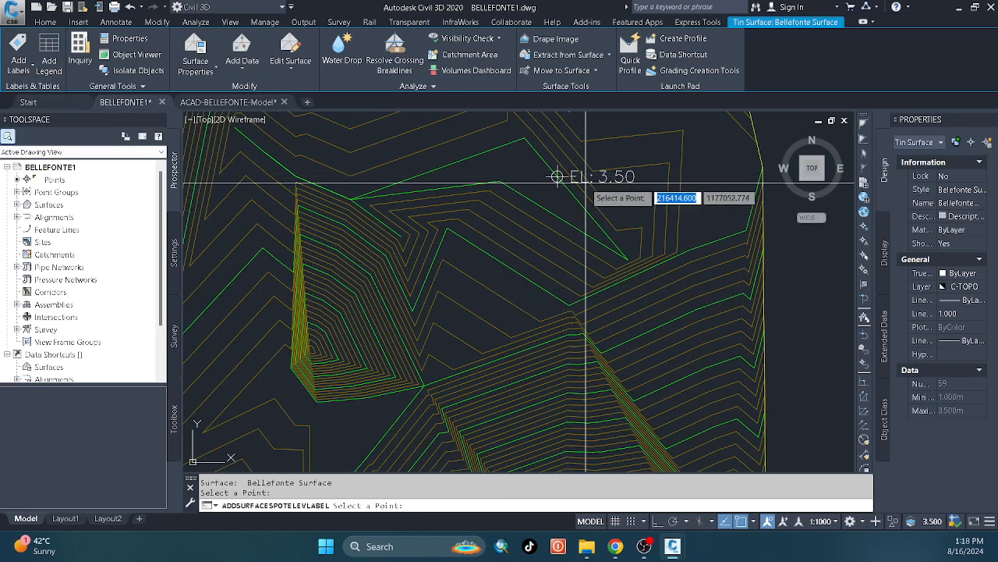
pyautogui.scroll(2, 585, 214)
pyautogui.click(460, 238)
pyautogui.moveTo(550, 320); pyautogui.dragTo(515, 273, button='middle')
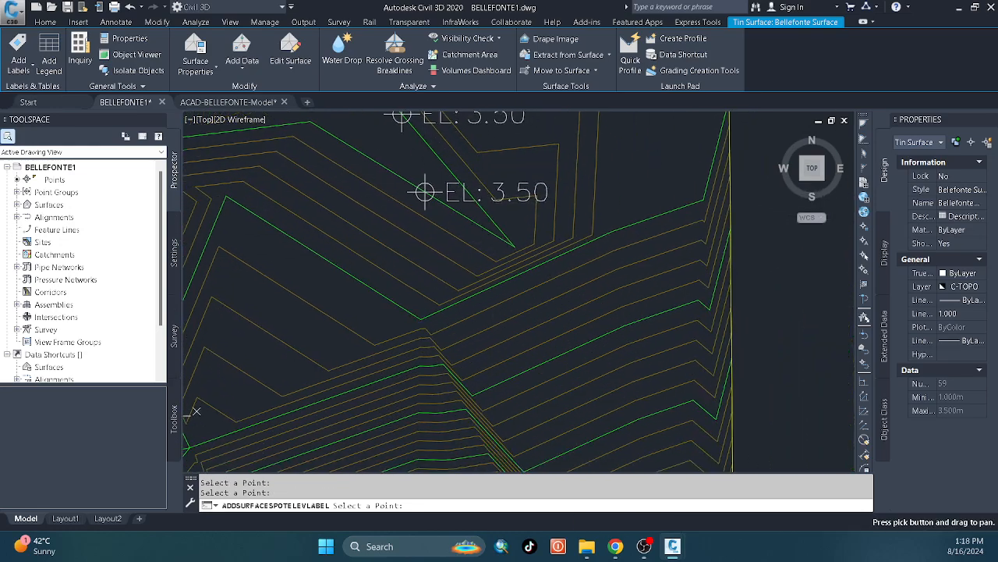
pyautogui.click(622, 227)
# Add three more spot elevation labels down the slope toward the surface's southern edge, finish labeling and clear the selection.
pyautogui.moveTo(611, 344); pyautogui.dragTo(603, 268, button='middle')
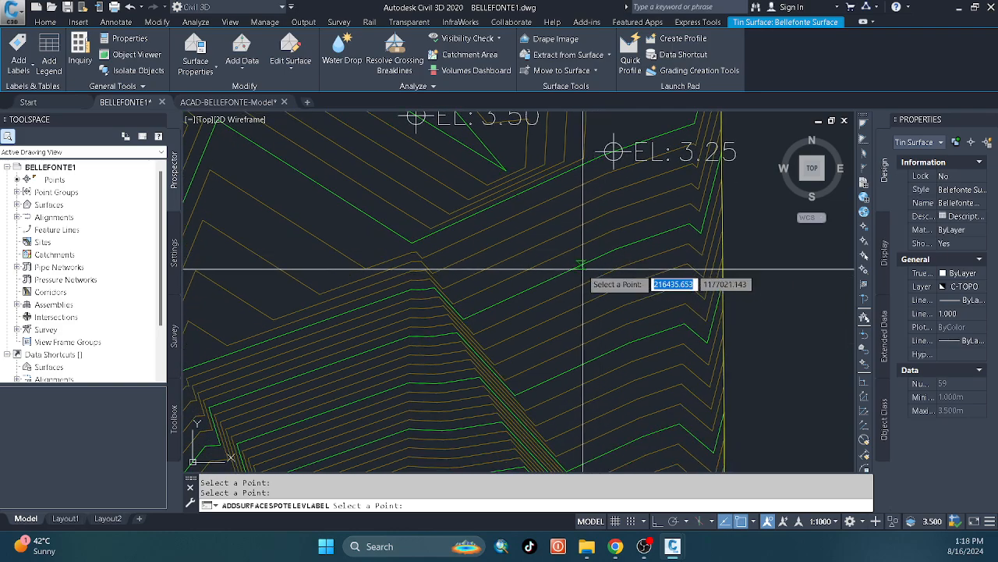
pyautogui.click(576, 266)
pyautogui.moveTo(499, 341); pyautogui.dragTo(553, 245, button='middle')
pyautogui.scroll(-4, 553, 245)
pyautogui.scroll(3, 486, 311)
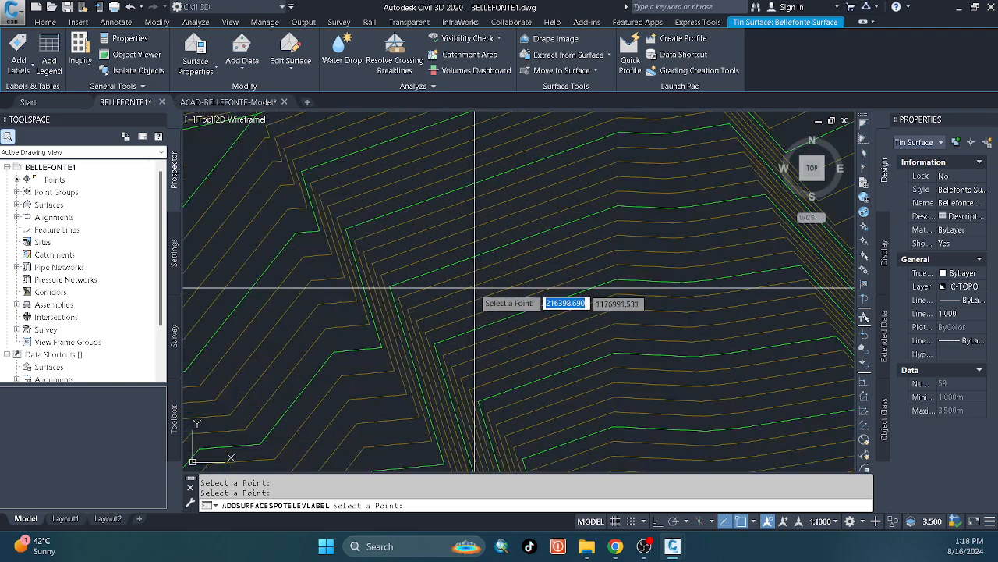
pyautogui.click(456, 262)
pyautogui.scroll(-2, 456, 262)
pyautogui.scroll(2, 529, 351)
pyautogui.click(546, 353)
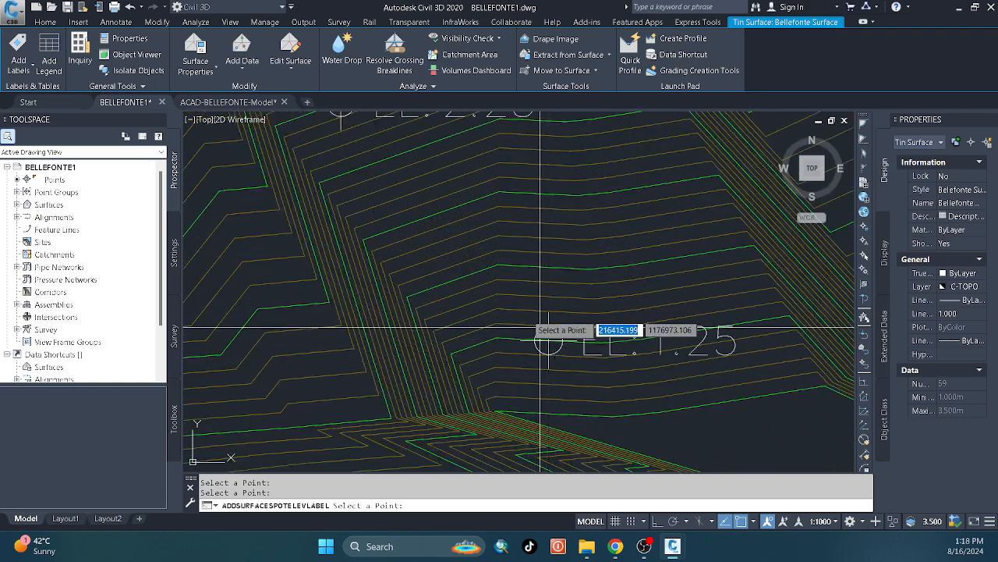
pyautogui.scroll(-3, 522, 347)
pyautogui.press('Return')
pyautogui.press('Escape')
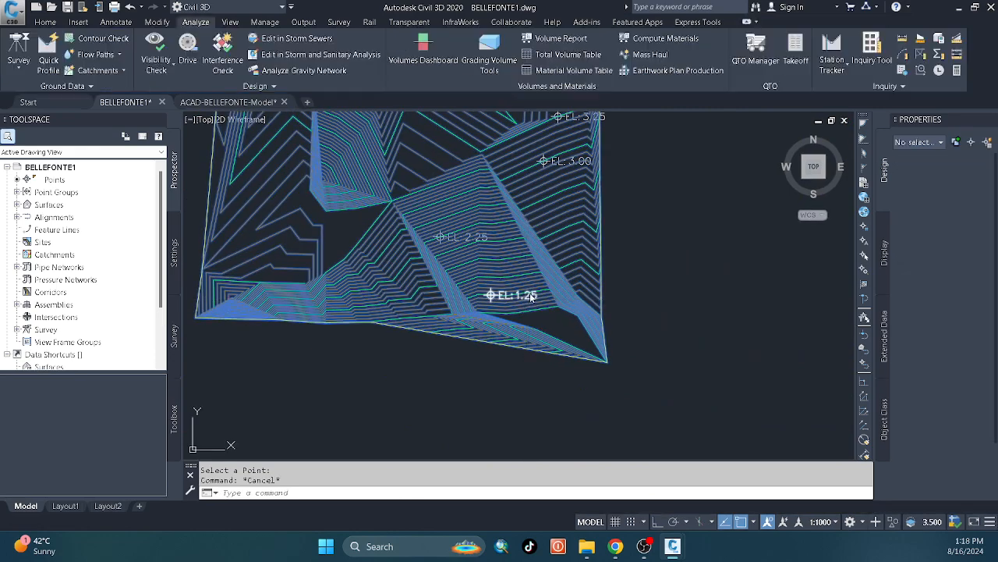
pyautogui.click(667, 261)
pyautogui.press('Escape')
pyautogui.press('Escape')
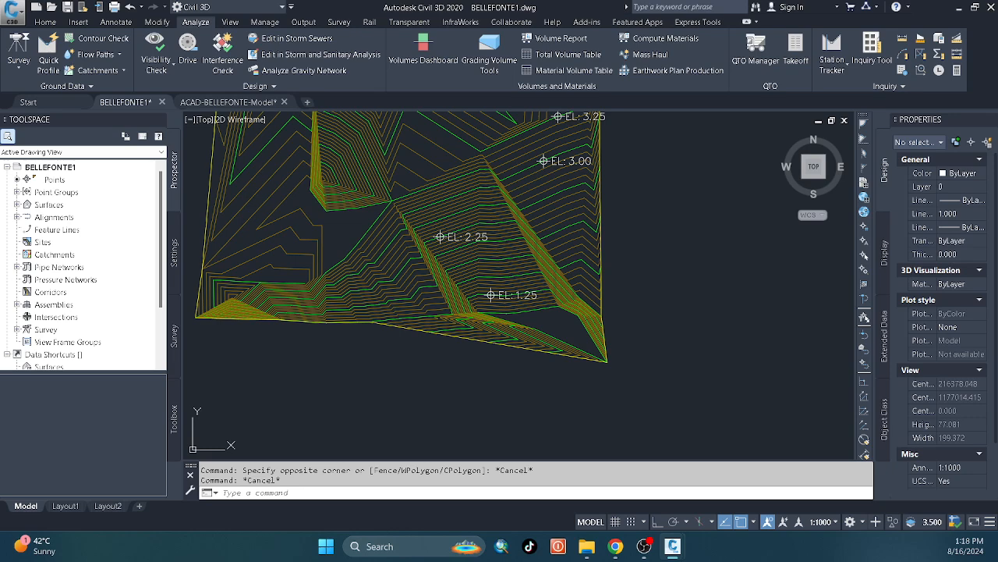